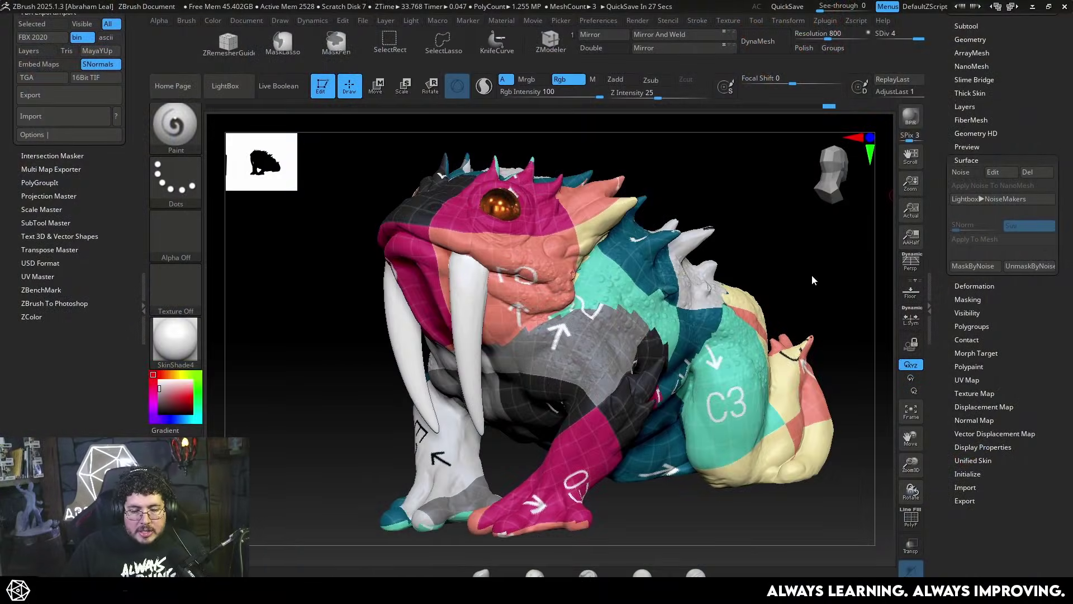
# Check the textured creature's flattened UV islands with Morph UV and return to its 3D shape.
pyautogui.moveTo(812, 275)
pyautogui.mouseDown()
pyautogui.moveTo(805, 295)
pyautogui.moveTo(805, 276)
pyautogui.moveTo(802, 286)
pyautogui.mouseUp()
pyautogui.moveTo(57, 286); pyautogui.dragTo(57, 405)
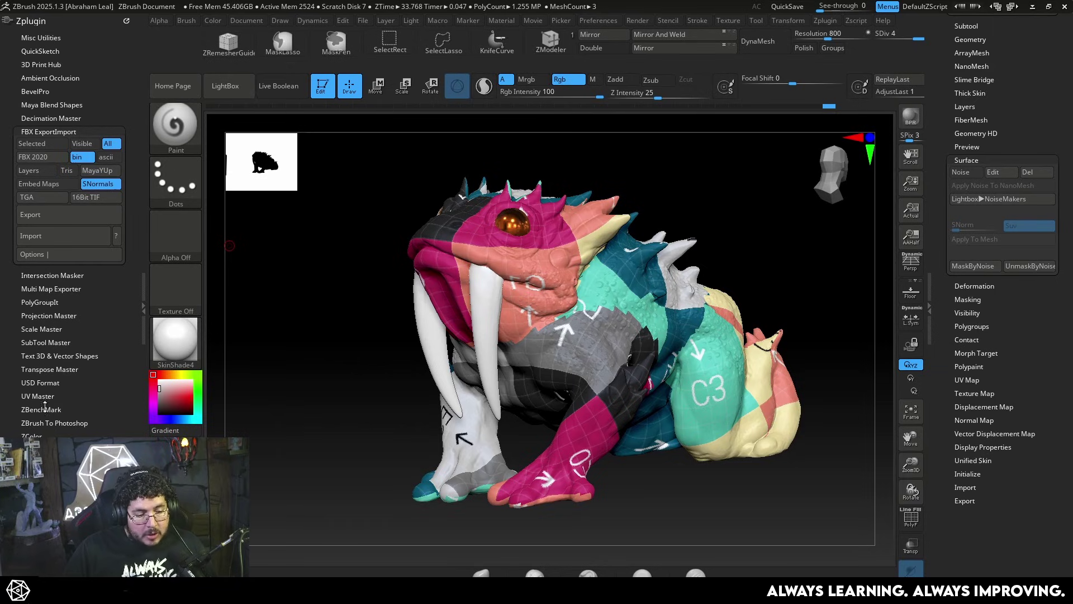
pyautogui.click(44, 397)
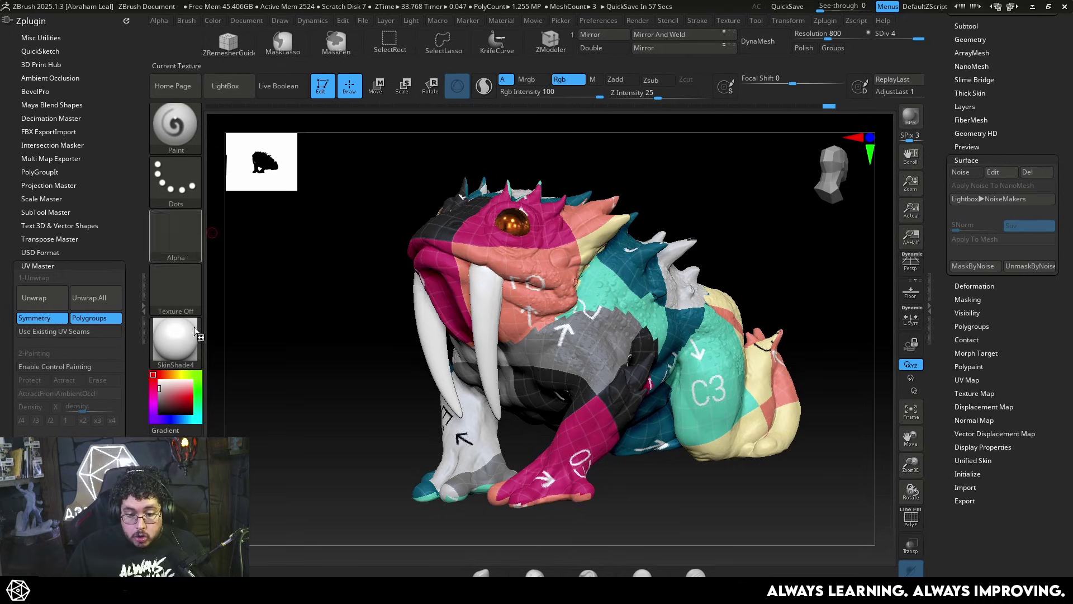
pyautogui.click(967, 380)
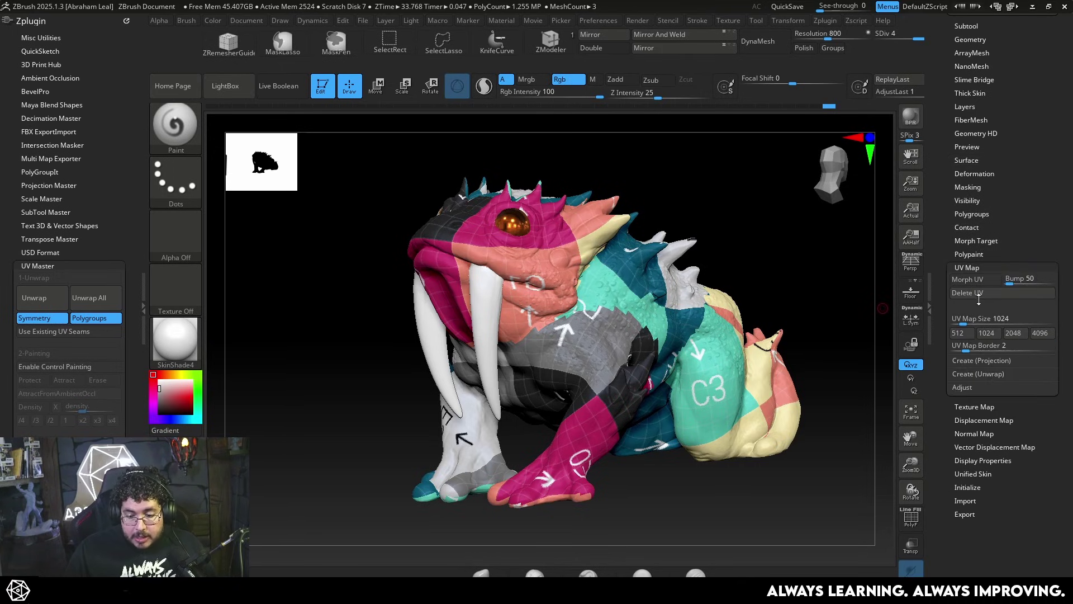
pyautogui.click(976, 286)
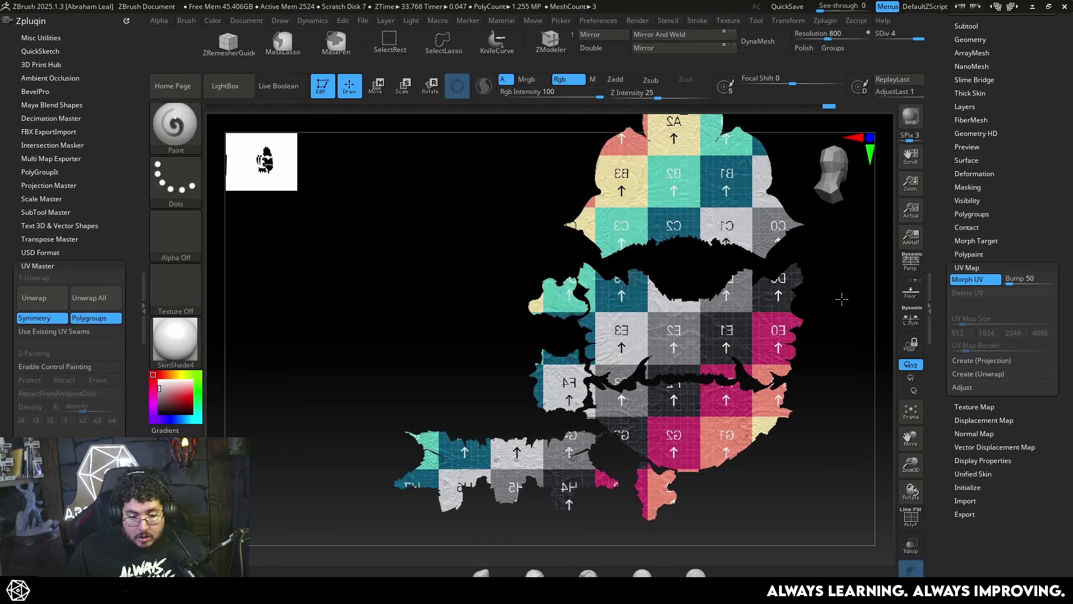
pyautogui.keyDown('alt'); pyautogui.moveTo(838, 309); pyautogui.dragTo(776, 256); pyautogui.keyUp('alt')
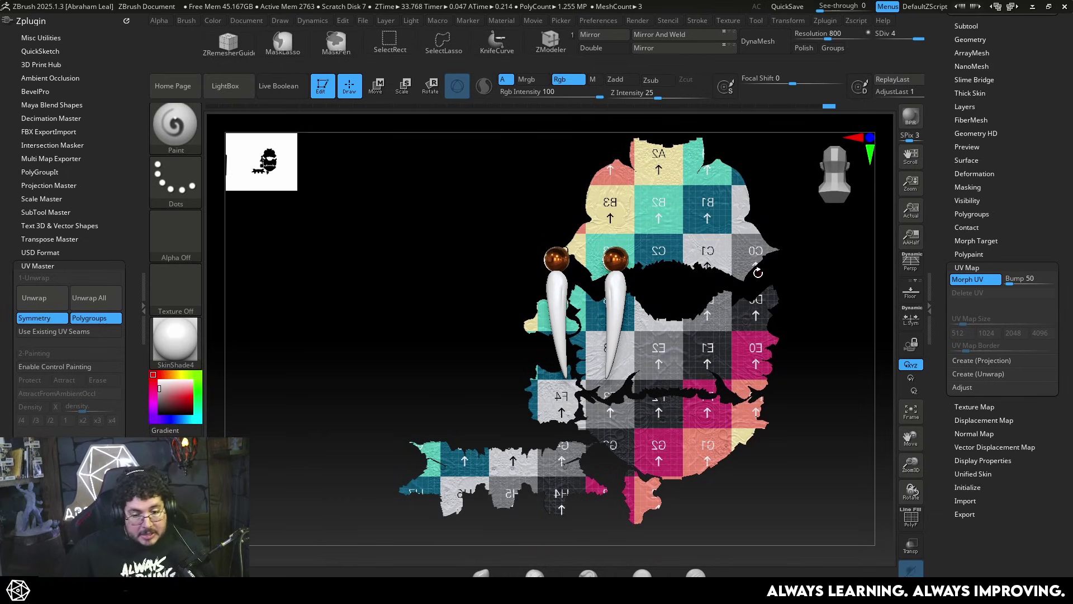
pyautogui.click(953, 276)
pyautogui.moveTo(822, 297); pyautogui.dragTo(833, 330)
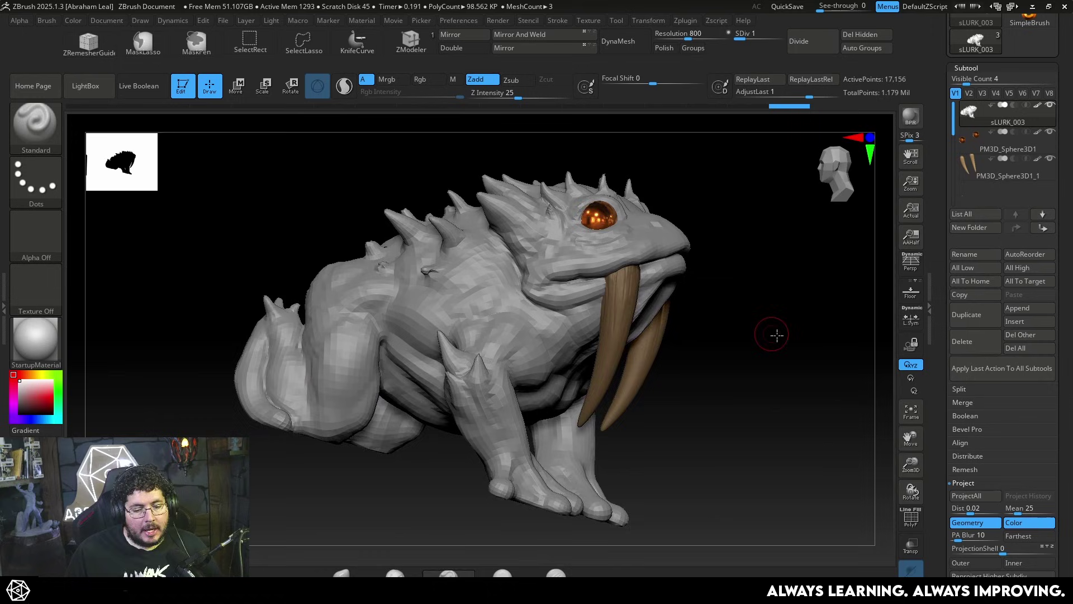
# Display the PolyFrame wireframe on the untextured creature and examine the body topology from several angles.
pyautogui.moveTo(777, 335); pyautogui.dragTo(811, 332)
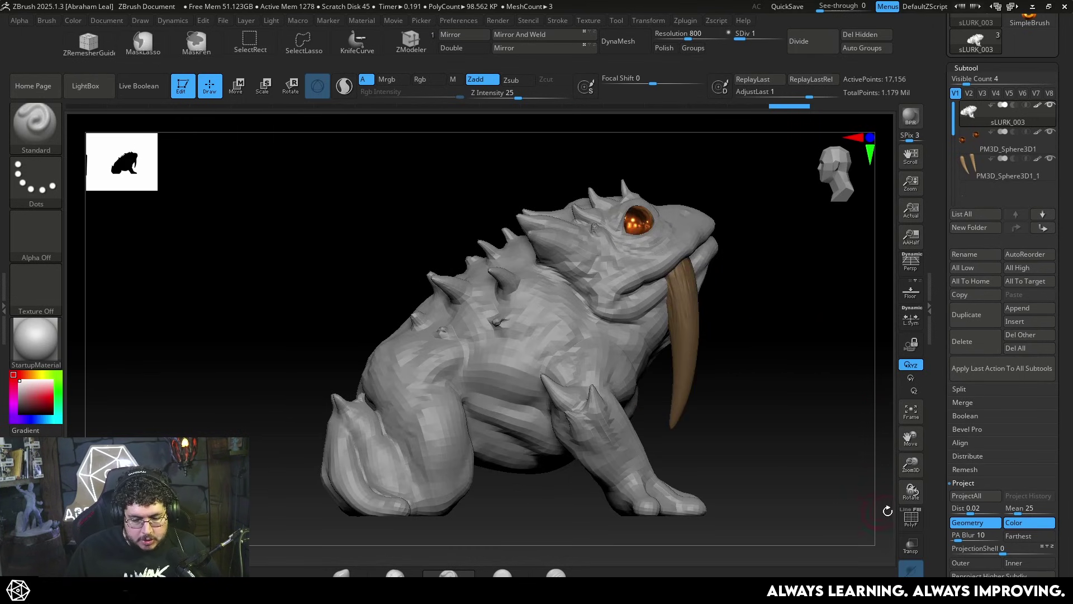
pyautogui.click(911, 518)
pyautogui.click(902, 509)
pyautogui.moveTo(833, 469); pyautogui.dragTo(874, 362)
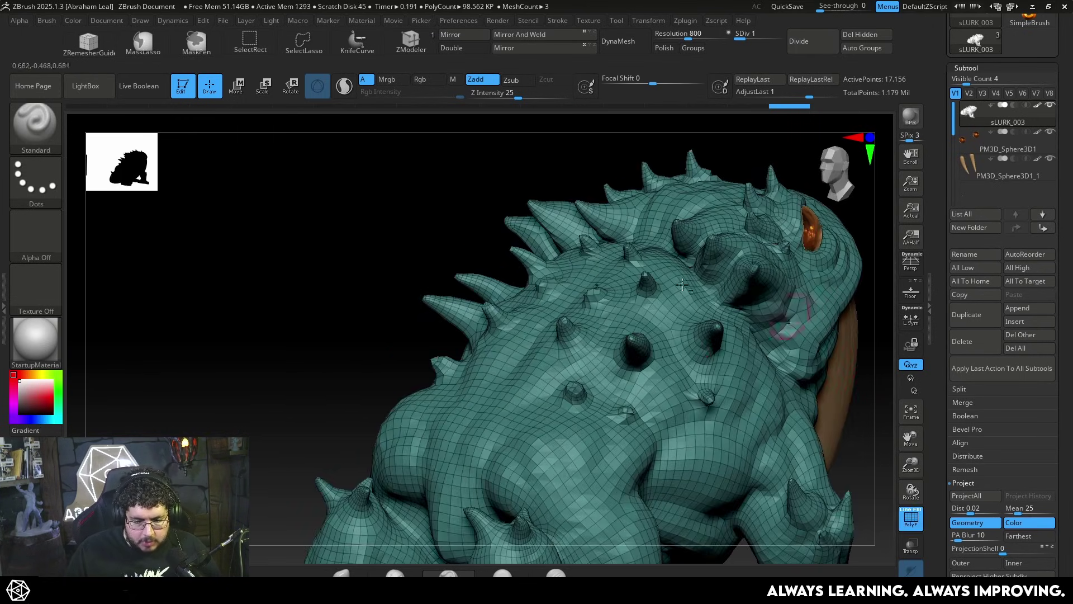
pyautogui.keyDown('alt'); pyautogui.moveTo(467, 196); pyautogui.dragTo(400, 203); pyautogui.keyUp('alt')
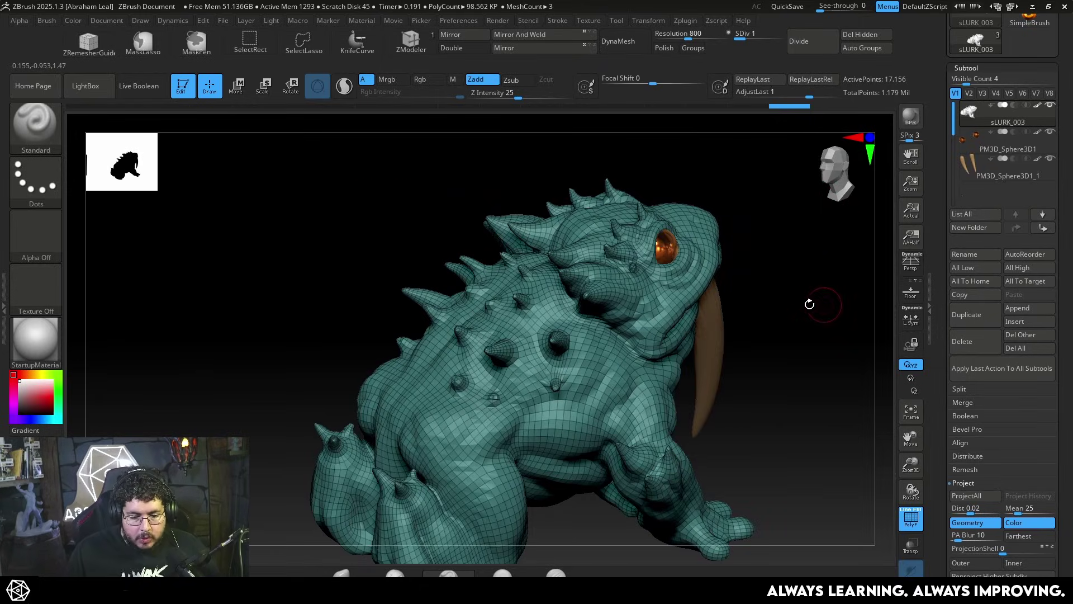
pyautogui.moveTo(809, 304); pyautogui.dragTo(768, 300)
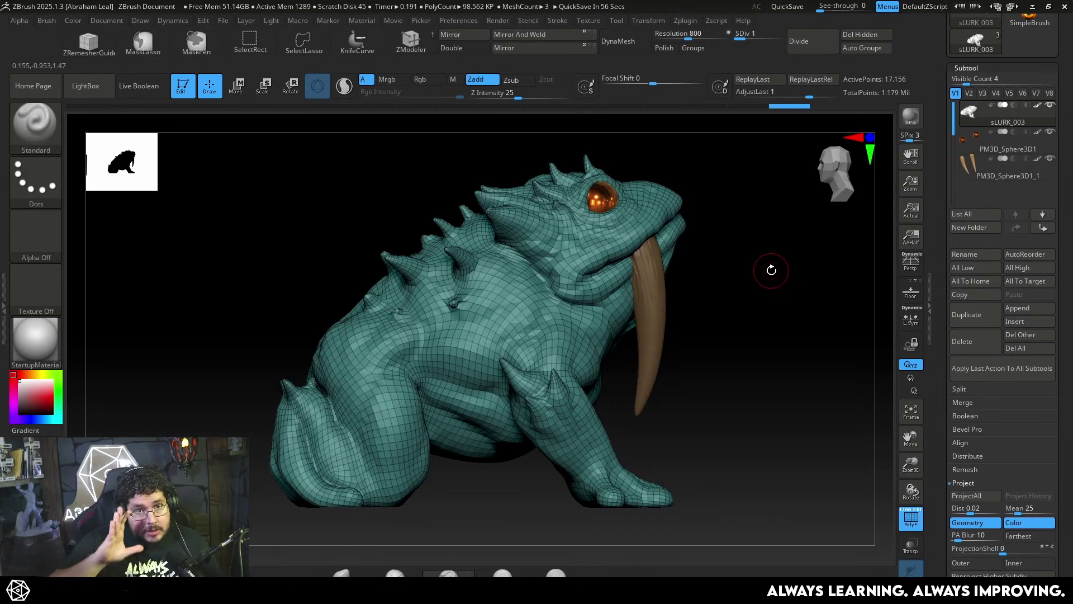
pyautogui.moveTo(765, 306); pyautogui.dragTo(764, 245)
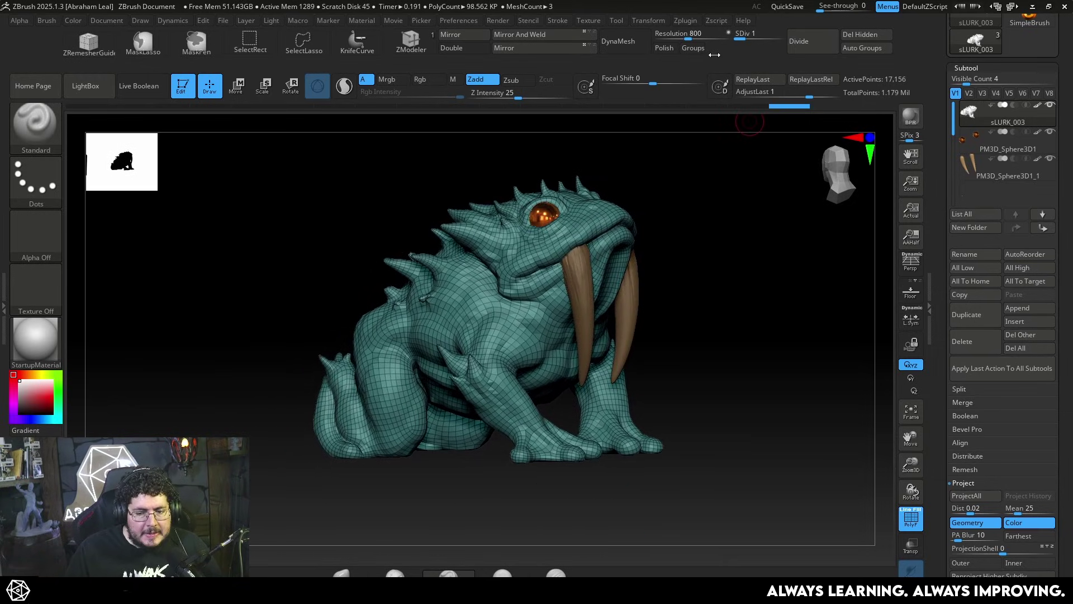
# Dock the Zplugin palette in the side tray and expand the UV Master settings.
pyautogui.click(717, 20)
pyautogui.click(686, 21)
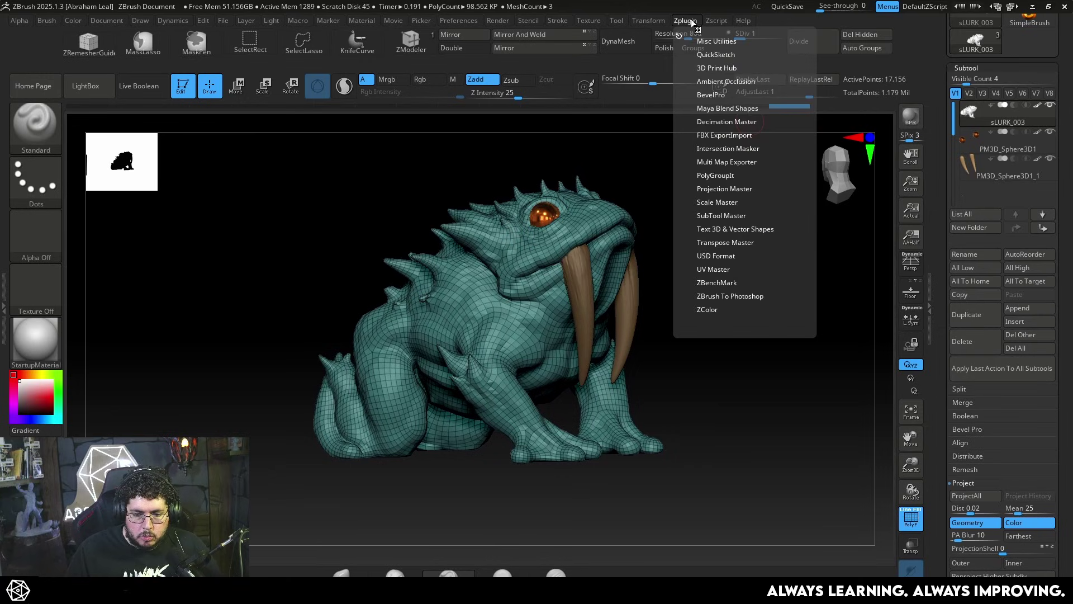
pyautogui.moveTo(679, 35); pyautogui.dragTo(41, 63)
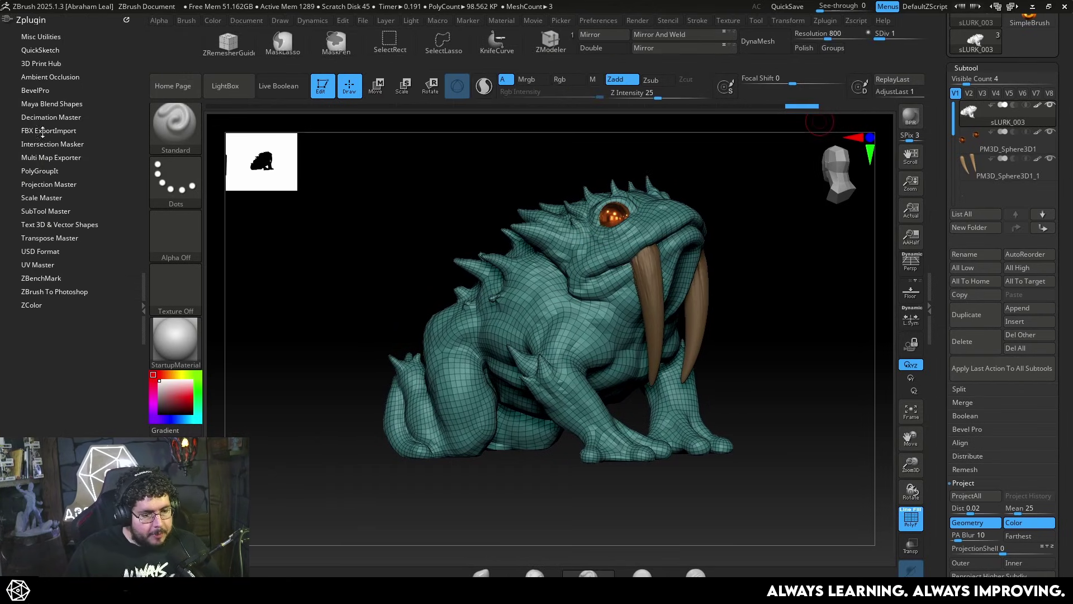
pyautogui.click(47, 265)
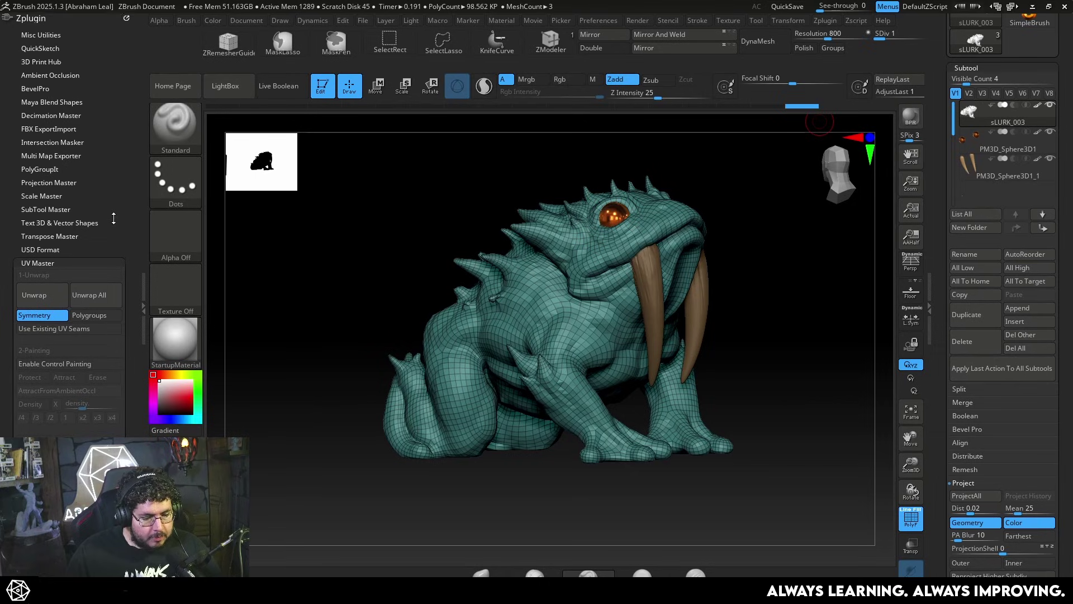
pyautogui.scroll(-3, 55, 223)
# Disable Symmetry in UV Master and unwrap the creature's body subtool.
pyautogui.moveTo(479, 206); pyautogui.dragTo(184, 237)
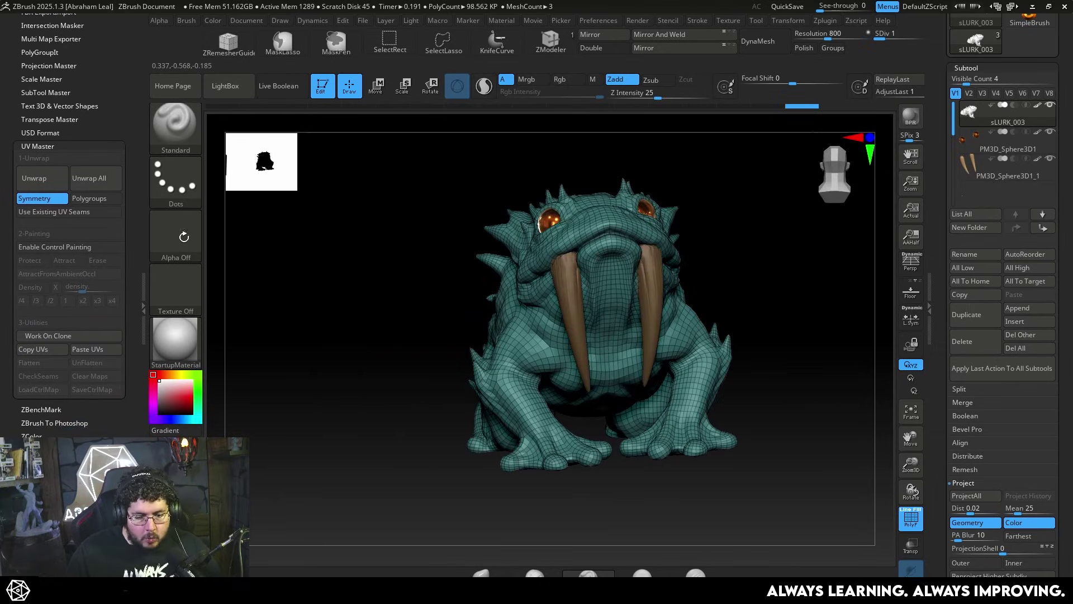
pyautogui.click(36, 199)
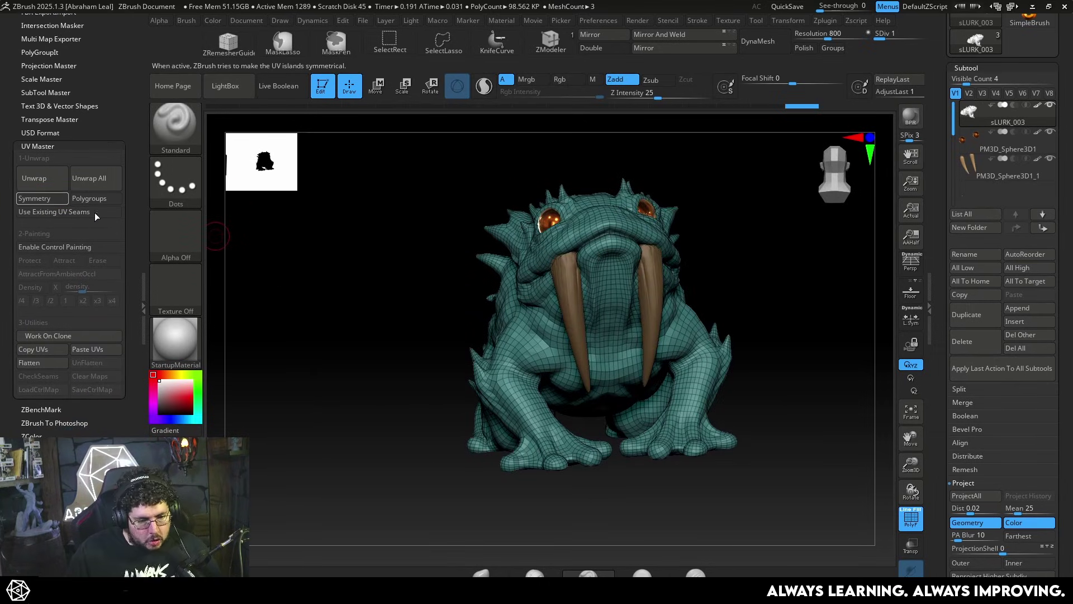
pyautogui.click(47, 179)
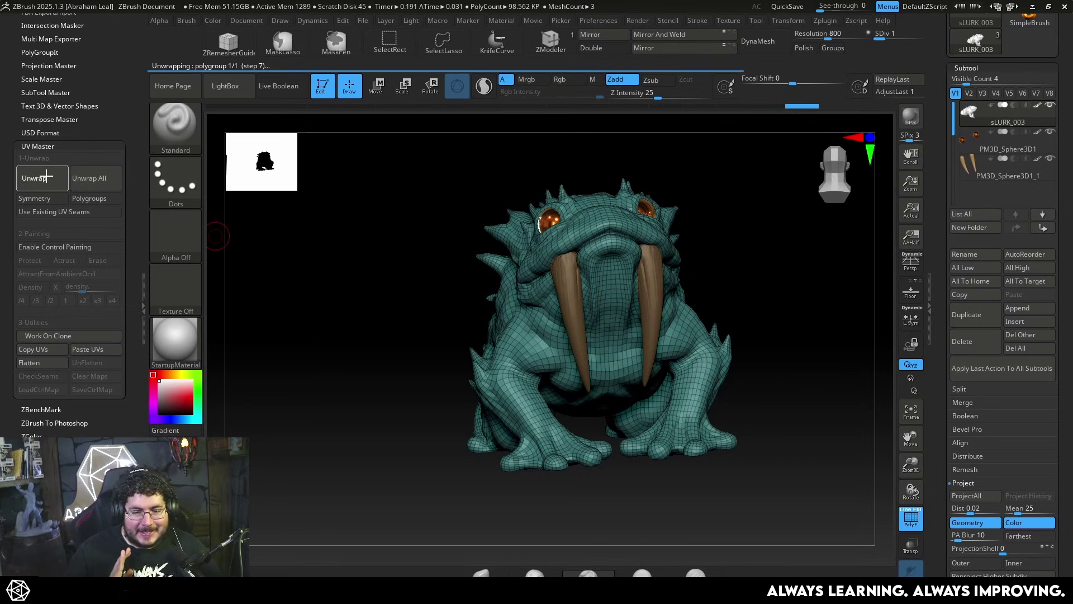
pyautogui.moveTo(425, 313); pyautogui.dragTo(794, 239)
pyautogui.moveTo(730, 267)
pyautogui.keyDown('alt'); pyautogui.mouseDown()
pyautogui.moveTo(742, 245)
pyautogui.moveTo(790, 226)
pyautogui.mouseUp(); pyautogui.keyUp('alt')
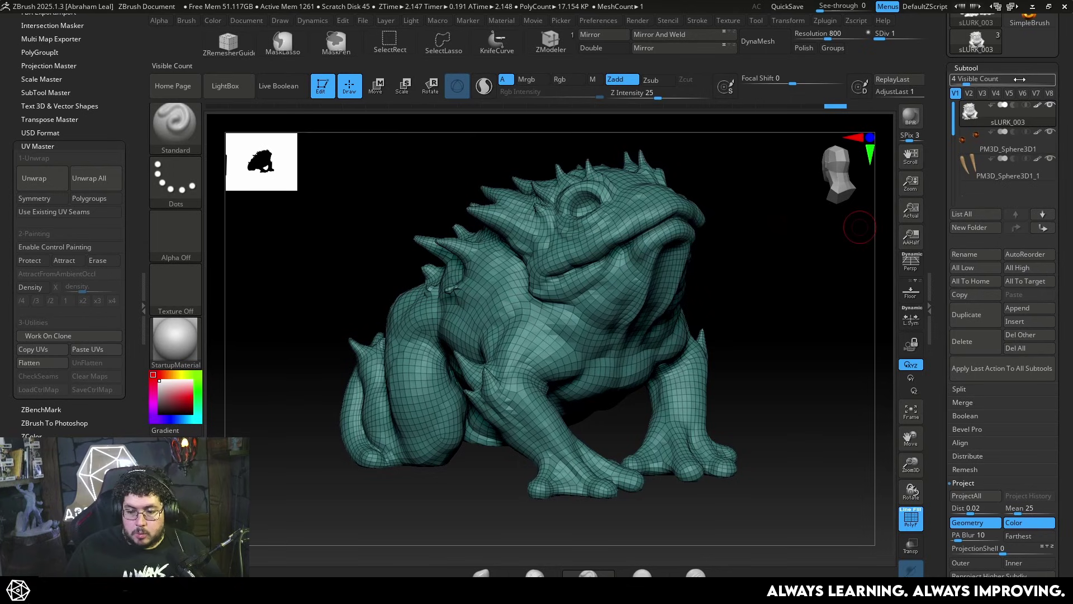
# Inspect the body's new unwrap with Morph UV and return to the 3D shape.
pyautogui.click(966, 67)
pyautogui.scroll(-1, 963, 212)
pyautogui.click(964, 210)
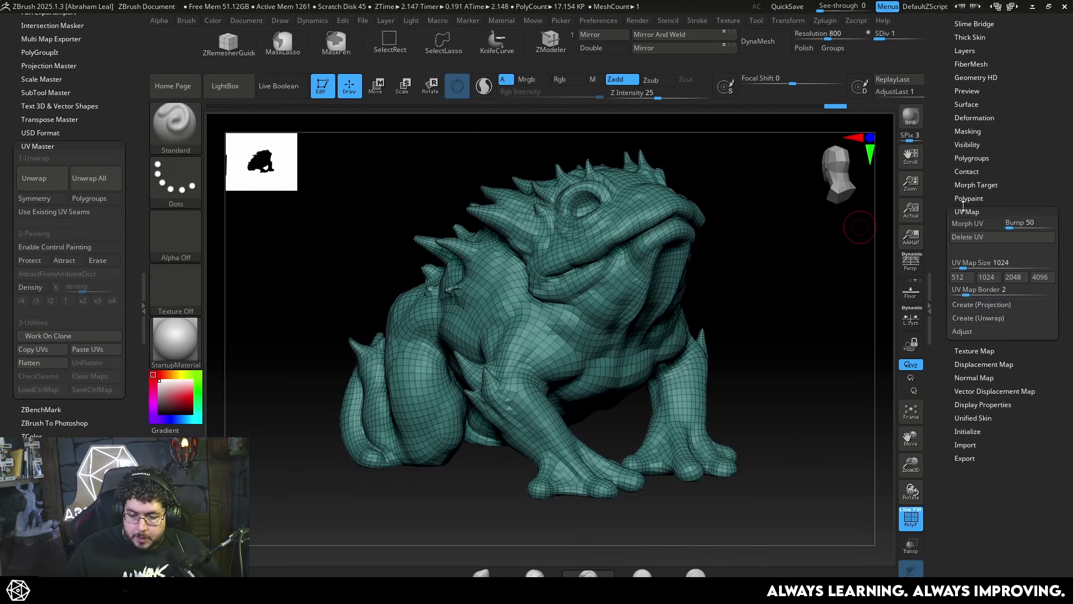
pyautogui.click(968, 227)
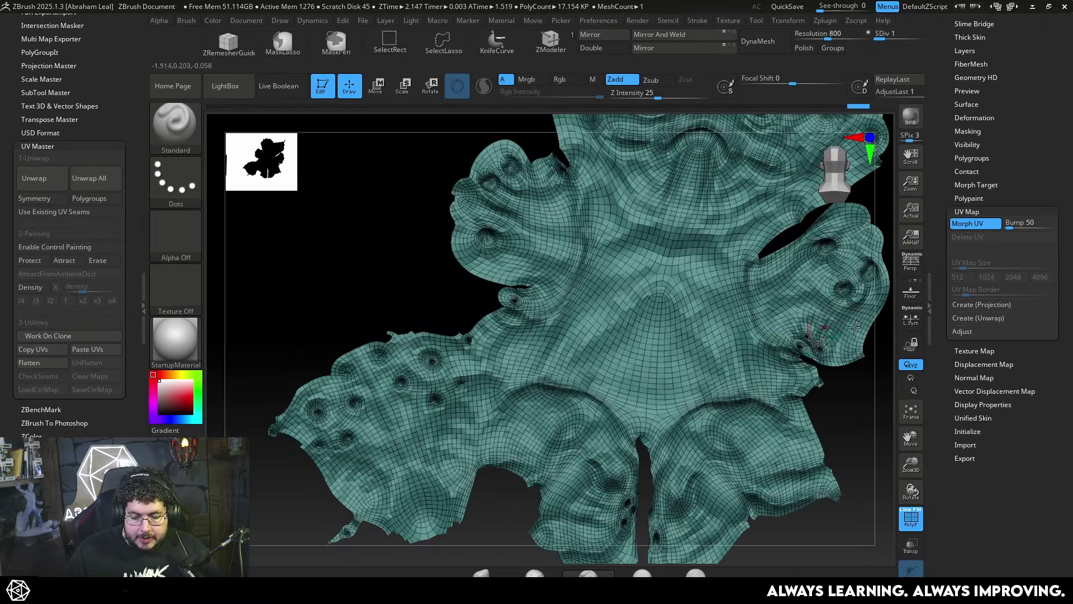
pyautogui.moveTo(783, 393); pyautogui.dragTo(785, 349)
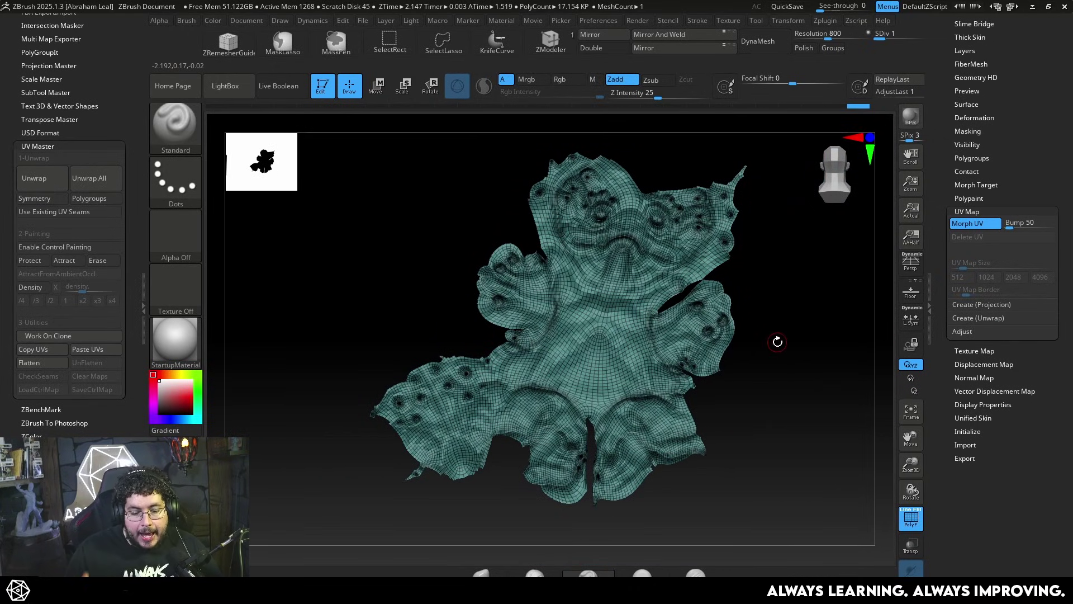
pyautogui.keyDown('alt'); pyautogui.moveTo(788, 283); pyautogui.dragTo(805, 358); pyautogui.keyUp('alt')
pyautogui.keyDown('alt'); pyautogui.moveTo(314, 353); pyautogui.dragTo(309, 314); pyautogui.keyUp('alt')
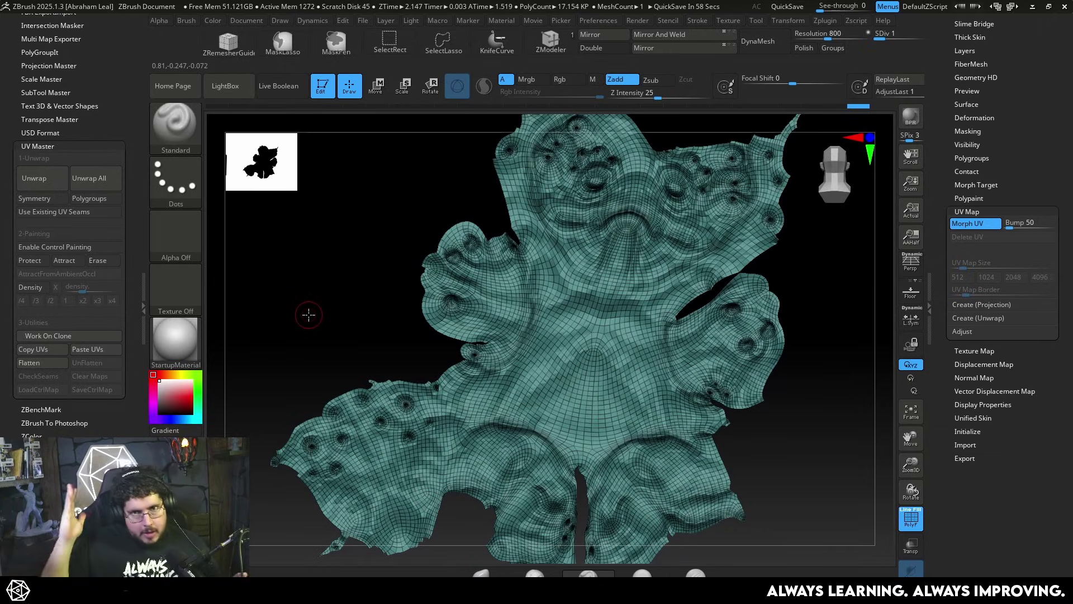
pyautogui.moveTo(270, 233); pyautogui.dragTo(755, 174)
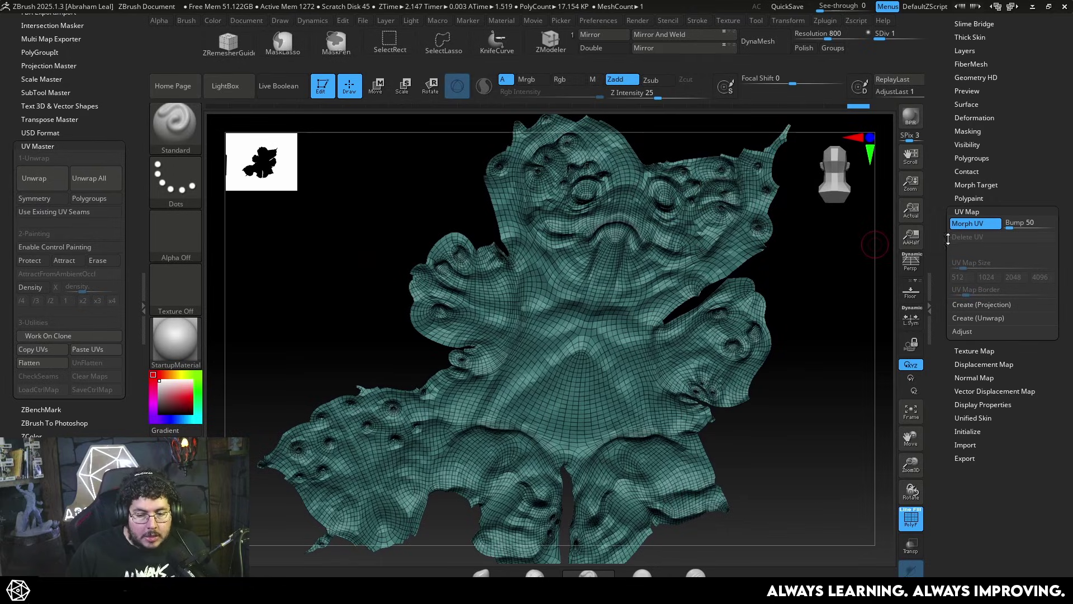
pyautogui.click(973, 224)
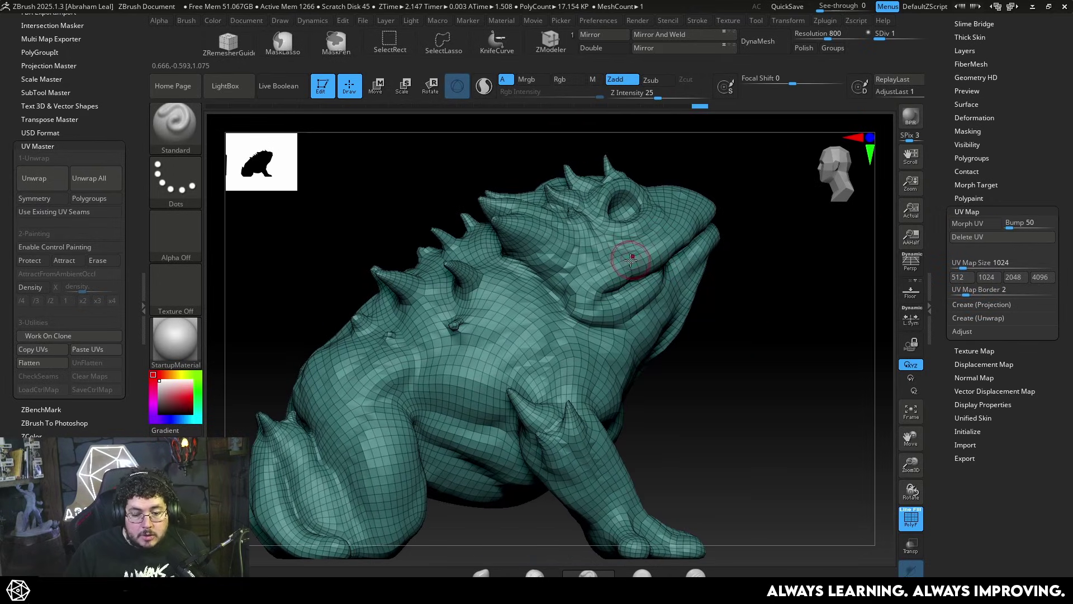
# Isolate the creature's head with SelectLasso, assign it its own polygroup, and show the full body again.
pyautogui.click(443, 45)
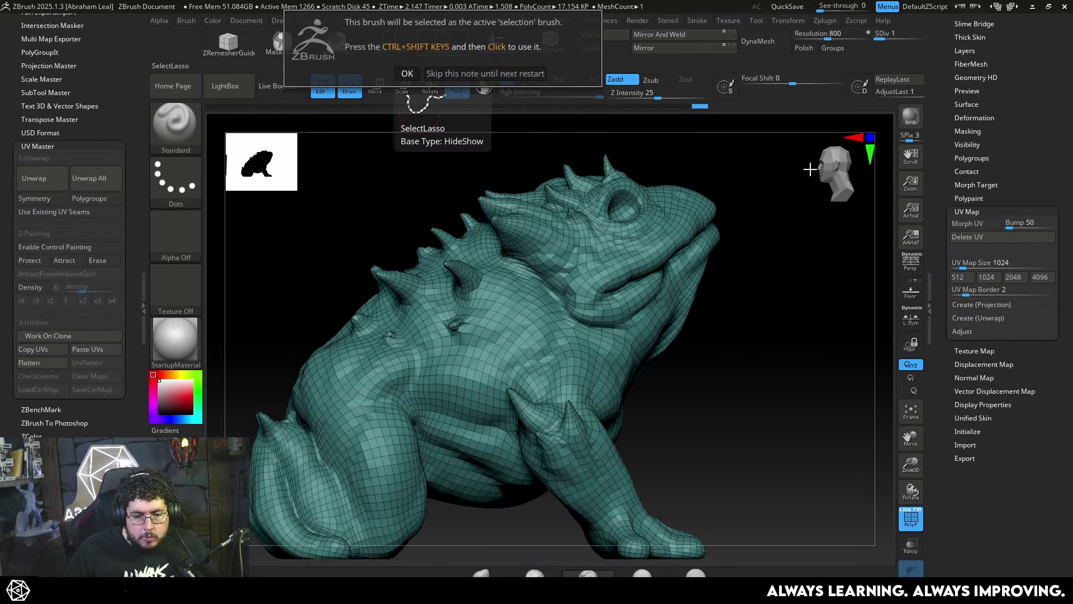
pyautogui.click(408, 74)
pyautogui.moveTo(766, 163)
pyautogui.keyDown('alt'); pyautogui.mouseDown()
pyautogui.moveTo(753, 175)
pyautogui.moveTo(466, 177)
pyautogui.moveTo(459, 226)
pyautogui.moveTo(684, 396)
pyautogui.mouseUp(); pyautogui.keyUp('alt')
pyautogui.hotkey('ctrl', 'w')
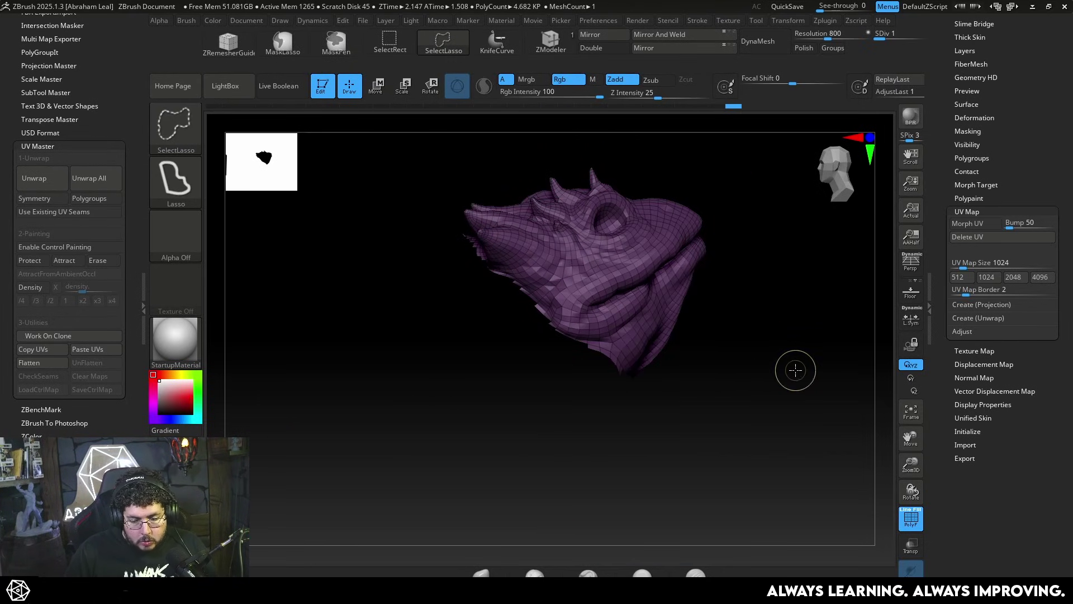
pyautogui.keyDown('ctrl'); pyautogui.keyDown('shift'); pyautogui.click(795, 369); pyautogui.keyUp('shift'); pyautogui.keyUp('ctrl')
# Isolate further body regions with SelectLasso and assign the front legs with the chest their own polygroup.
pyautogui.moveTo(769, 381)
pyautogui.keyDown('alt'); pyautogui.mouseDown()
pyautogui.moveTo(796, 263)
pyautogui.moveTo(738, 319)
pyautogui.moveTo(805, 342)
pyautogui.mouseUp(); pyautogui.keyUp('alt')
pyautogui.moveTo(526, 469)
pyautogui.keyDown('ctrl'); pyautogui.keyDown('alt'); pyautogui.keyDown('shift'); pyautogui.mouseDown()
pyautogui.moveTo(509, 308)
pyautogui.moveTo(406, 232)
pyautogui.moveTo(410, 522)
pyautogui.mouseUp(); pyautogui.keyUp('shift'); pyautogui.keyUp('alt'); pyautogui.keyUp('ctrl')
pyautogui.hotkey('ctrl', 'w')
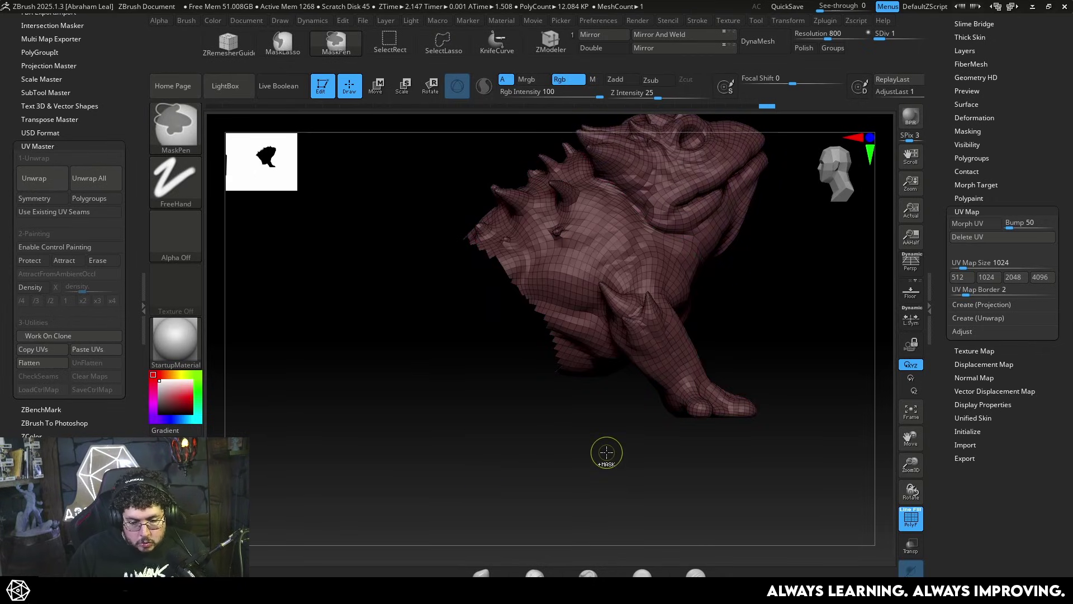
pyautogui.hotkey('ctrl', 'z')
pyautogui.moveTo(734, 491)
pyautogui.keyDown('ctrl'); pyautogui.keyDown('shift'); pyautogui.mouseDown()
pyautogui.moveTo(726, 430)
pyautogui.moveTo(635, 307)
pyautogui.moveTo(577, 283)
pyautogui.moveTo(517, 322)
pyautogui.moveTo(599, 491)
pyautogui.mouseUp(); pyautogui.keyUp('shift'); pyautogui.keyUp('ctrl')
pyautogui.hotkey('ctrl', 'w')
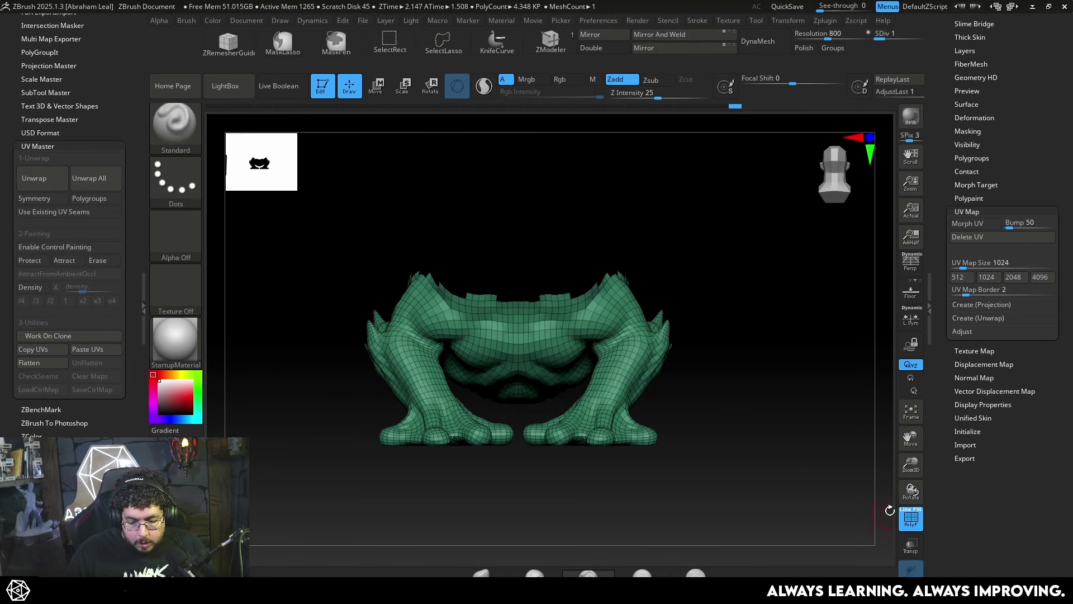
# Show the full body and isolate the polygroup covering the front legs and chest.
pyautogui.click(910, 518)
pyautogui.moveTo(768, 444); pyautogui.dragTo(647, 384)
pyautogui.click(910, 519)
pyautogui.keyDown('ctrl'); pyautogui.keyDown('shift'); pyautogui.click(774, 445); pyautogui.keyUp('shift'); pyautogui.keyUp('ctrl')
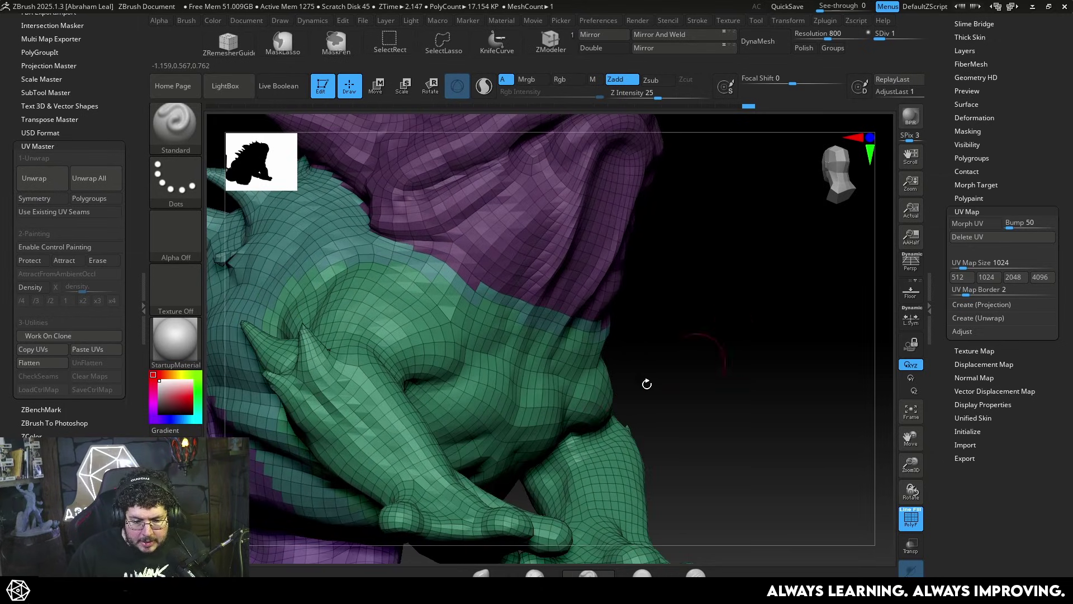
pyautogui.keyDown('ctrl'); pyautogui.keyDown('shift'); pyautogui.click(521, 396); pyautogui.keyUp('shift'); pyautogui.keyUp('ctrl')
pyautogui.hotkey('ctrl', 'z')
pyautogui.keyDown('ctrl'); pyautogui.keyDown('shift'); pyautogui.click(563, 368); pyautogui.keyUp('shift'); pyautogui.keyUp('ctrl')
pyautogui.hotkey('ctrl', 'z')
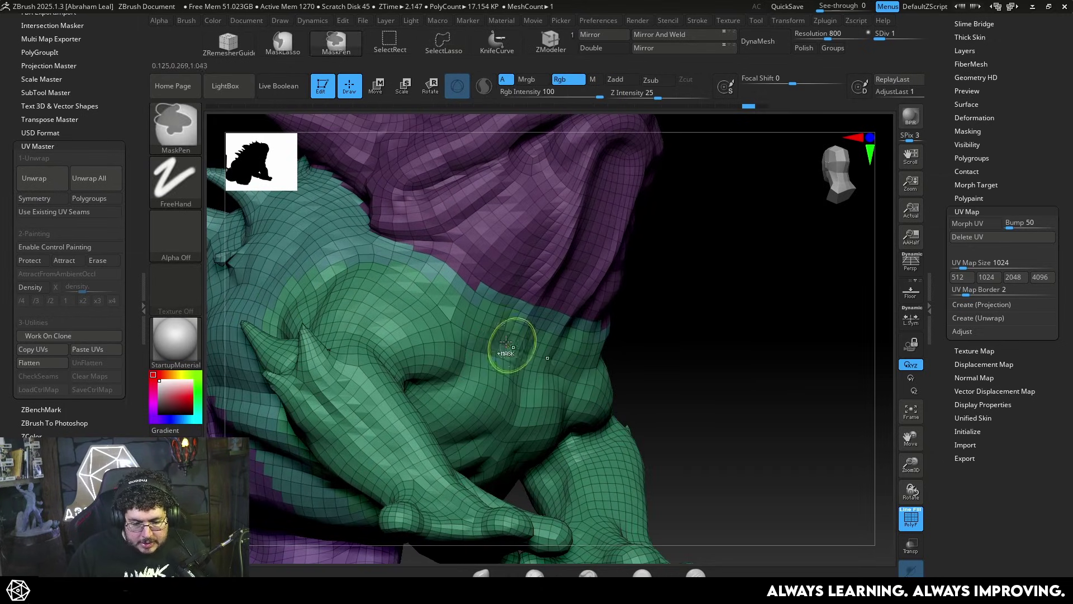
pyautogui.keyDown('ctrl'); pyautogui.keyDown('shift'); pyautogui.click(491, 322); pyautogui.keyUp('shift'); pyautogui.keyUp('ctrl')
pyautogui.moveTo(691, 346); pyautogui.dragTo(805, 345)
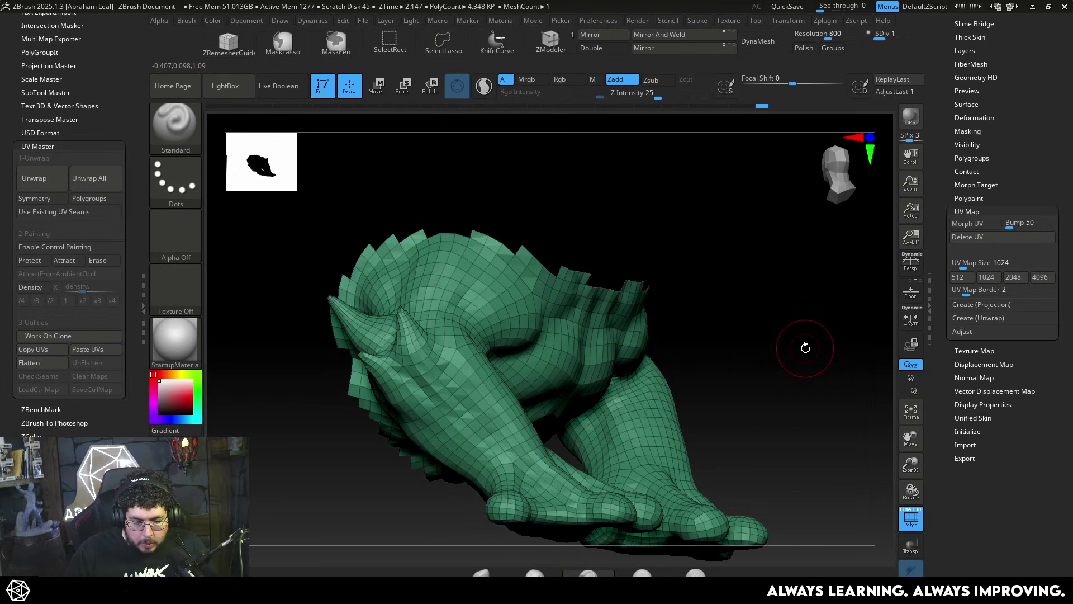
# Grow the visible front-leg region past its border, assign it a single polygroup, and show the full body.
pyautogui.click(971, 198)
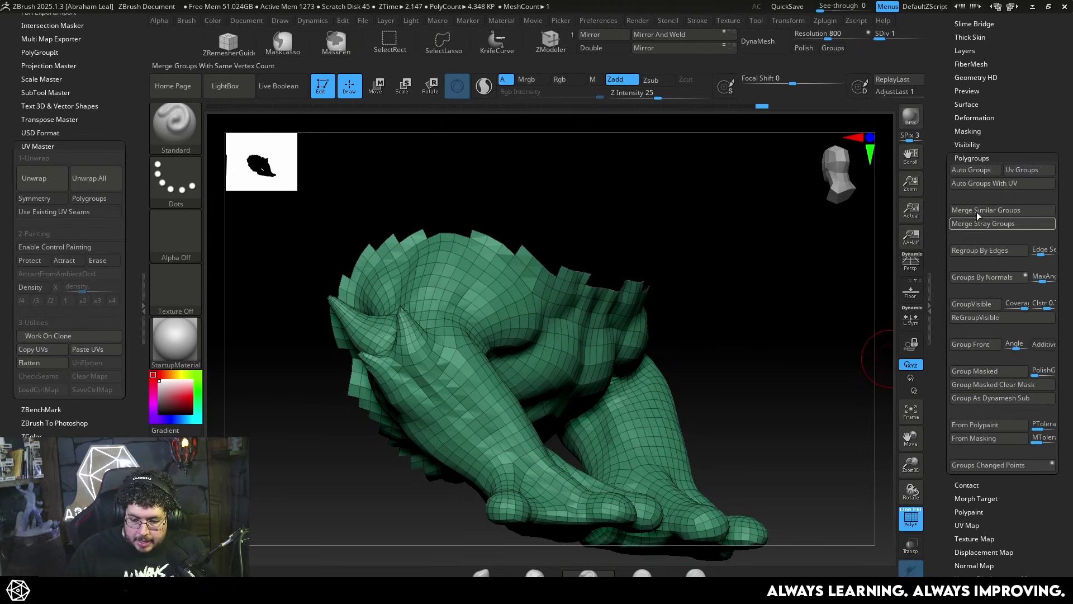
pyautogui.click(969, 144)
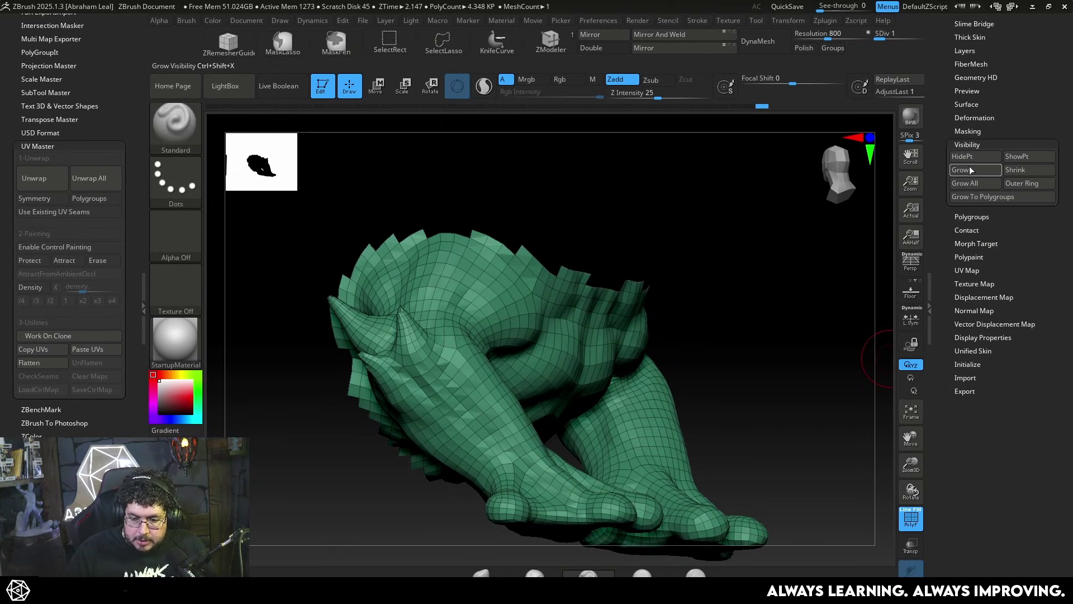
pyautogui.click(969, 168)
pyautogui.click(969, 168)
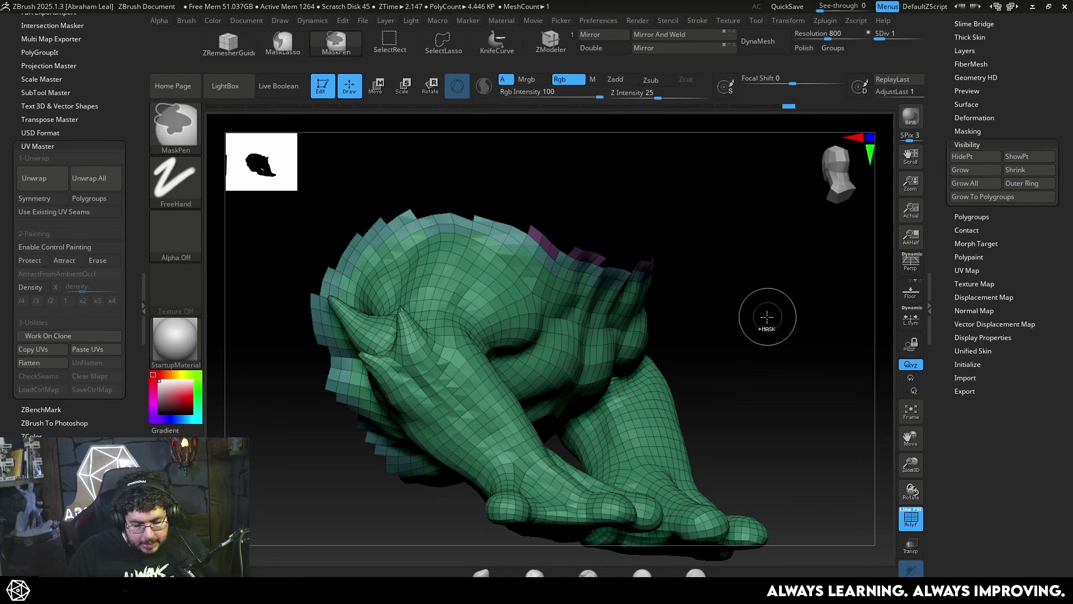
pyautogui.keyDown('ctrl'); pyautogui.keyDown('shift'); pyautogui.click(795, 357); pyautogui.keyUp('shift'); pyautogui.keyUp('ctrl')
pyautogui.moveTo(798, 354)
pyautogui.mouseDown()
pyautogui.moveTo(804, 294)
pyautogui.moveTo(805, 369)
pyautogui.moveTo(745, 343)
pyautogui.moveTo(496, 455)
pyautogui.moveTo(565, 435)
pyautogui.moveTo(694, 203)
pyautogui.moveTo(450, 239)
pyautogui.mouseUp()
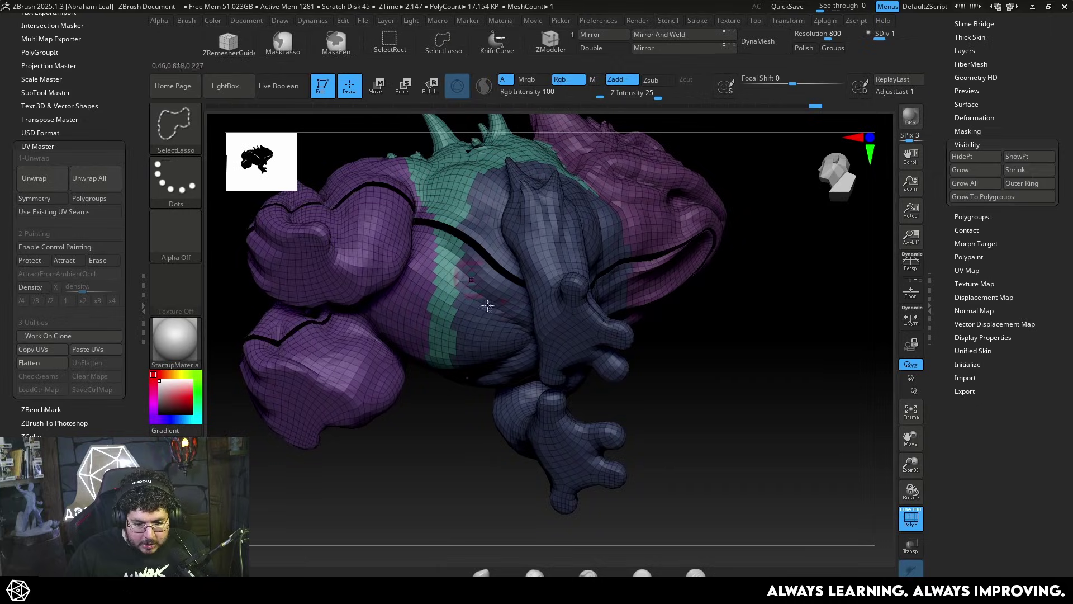
# Isolate the back's polygroup, trim the stray strip around the body from it with SelectLasso, and invert the visibility.
pyautogui.keyDown('ctrl'); pyautogui.keyDown('shift'); pyautogui.click(442, 257); pyautogui.keyUp('shift'); pyautogui.keyUp('ctrl')
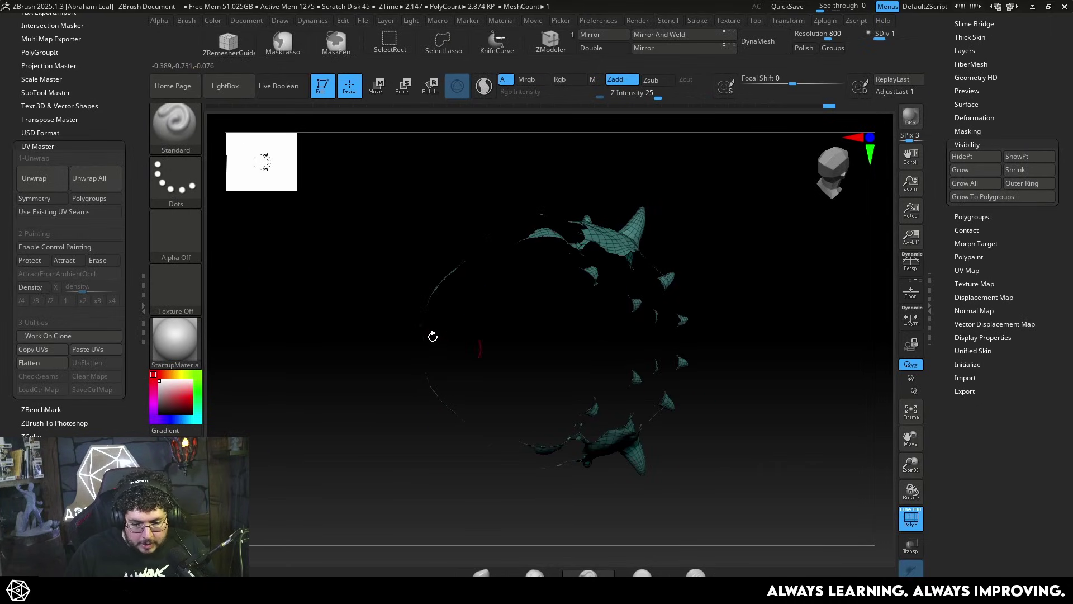
pyautogui.moveTo(475, 310)
pyautogui.keyDown('ctrl'); pyautogui.keyDown('alt'); pyautogui.keyDown('shift'); pyautogui.mouseDown()
pyautogui.moveTo(382, 299)
pyautogui.moveTo(441, 470)
pyautogui.moveTo(460, 464)
pyautogui.mouseUp(); pyautogui.keyUp('shift'); pyautogui.keyUp('alt'); pyautogui.keyUp('ctrl')
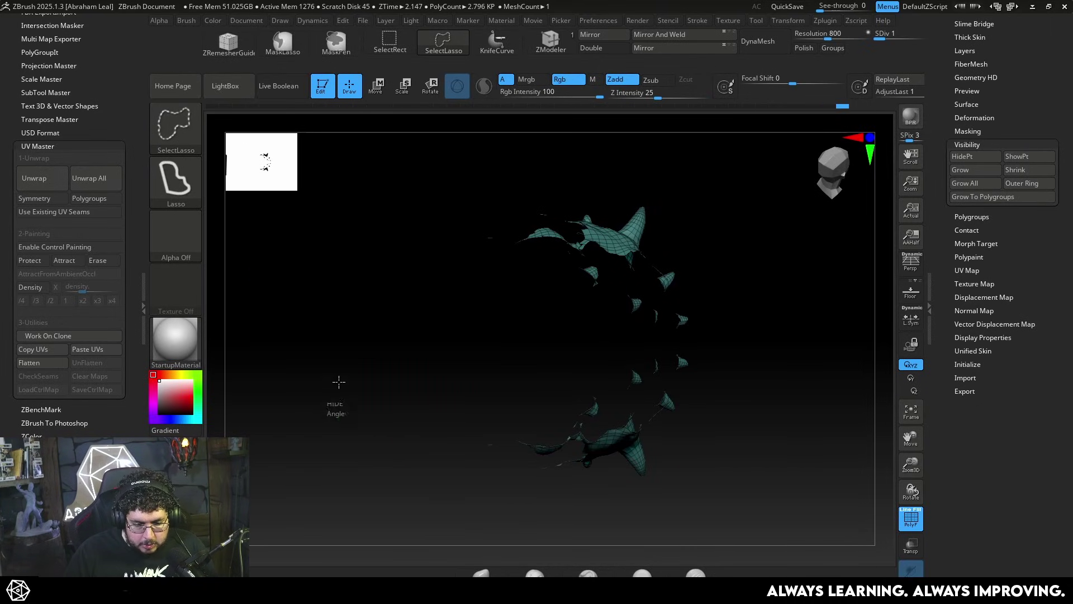
pyautogui.moveTo(338, 381)
pyautogui.keyDown('ctrl'); pyautogui.keyDown('shift'); pyautogui.mouseDown()
pyautogui.moveTo(339, 317)
pyautogui.moveTo(436, 262)
pyautogui.mouseUp(); pyautogui.keyUp('shift'); pyautogui.keyUp('ctrl')
# Hide the leftover front-leg and head regions, assign the hindquarters and belly their own polygroup, and show the full body.
pyautogui.moveTo(436, 215); pyautogui.dragTo(503, 291)
pyautogui.keyDown('ctrl'); pyautogui.keyDown('alt'); pyautogui.keyDown('shift'); pyautogui.click(550, 276); pyautogui.keyUp('shift'); pyautogui.keyUp('alt'); pyautogui.keyUp('ctrl')
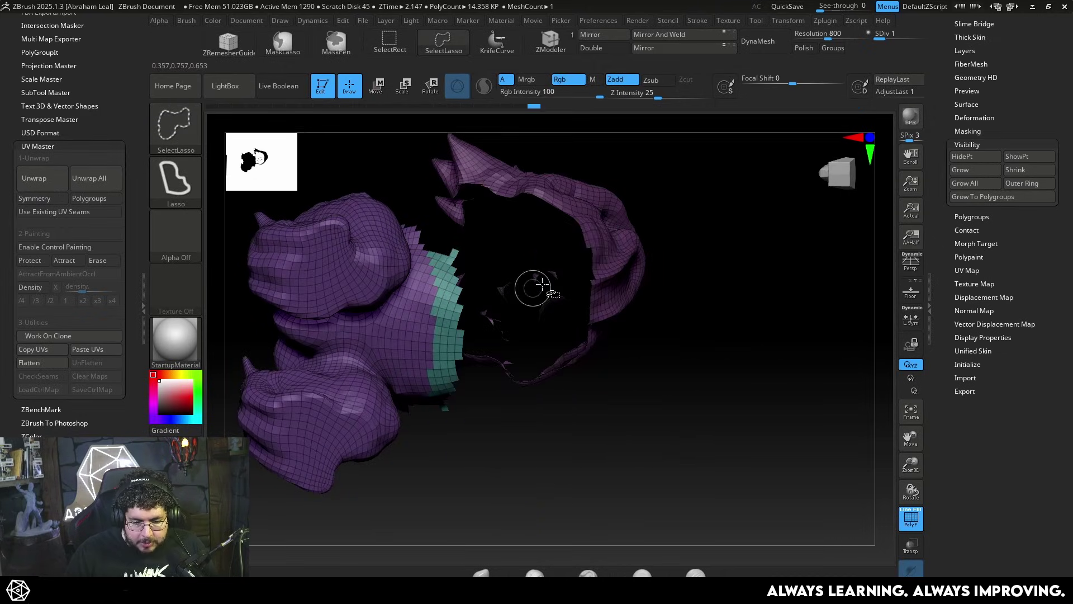
pyautogui.keyDown('ctrl'); pyautogui.keyDown('alt'); pyautogui.keyDown('shift'); pyautogui.click(603, 218); pyautogui.keyUp('shift'); pyautogui.keyUp('alt'); pyautogui.keyUp('ctrl')
pyautogui.moveTo(683, 295); pyautogui.dragTo(708, 445)
pyautogui.hotkey('ctrl', 'w')
pyautogui.keyDown('ctrl'); pyautogui.keyDown('shift'); pyautogui.click(710, 446); pyautogui.keyUp('shift'); pyautogui.keyUp('ctrl')
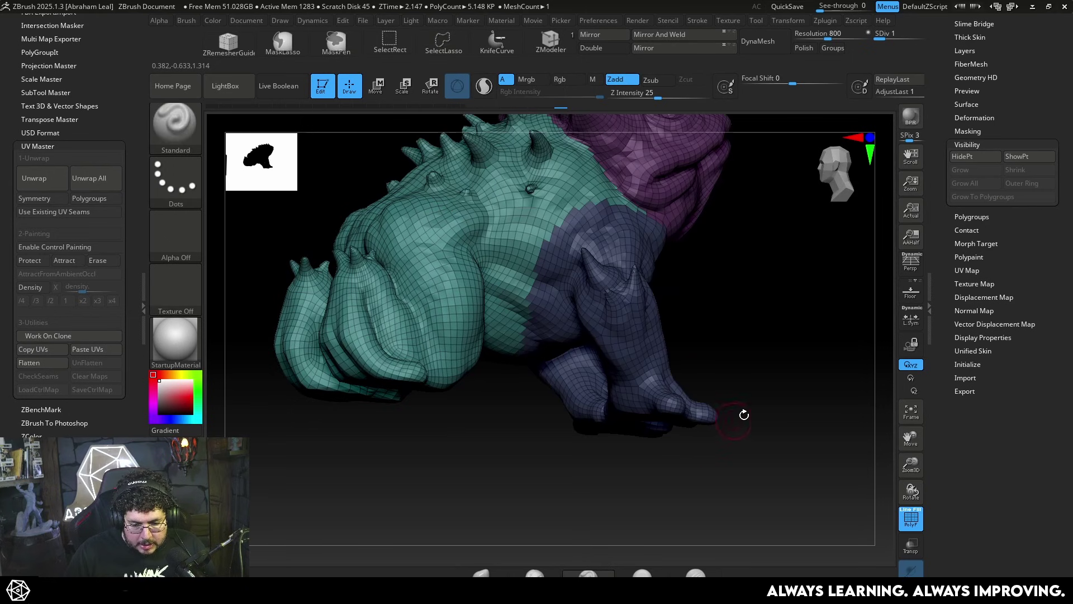
# Enable Polygroups in UV Master and unwrap the creature into one UV island per polygroup.
pyautogui.moveTo(742, 347); pyautogui.dragTo(777, 386)
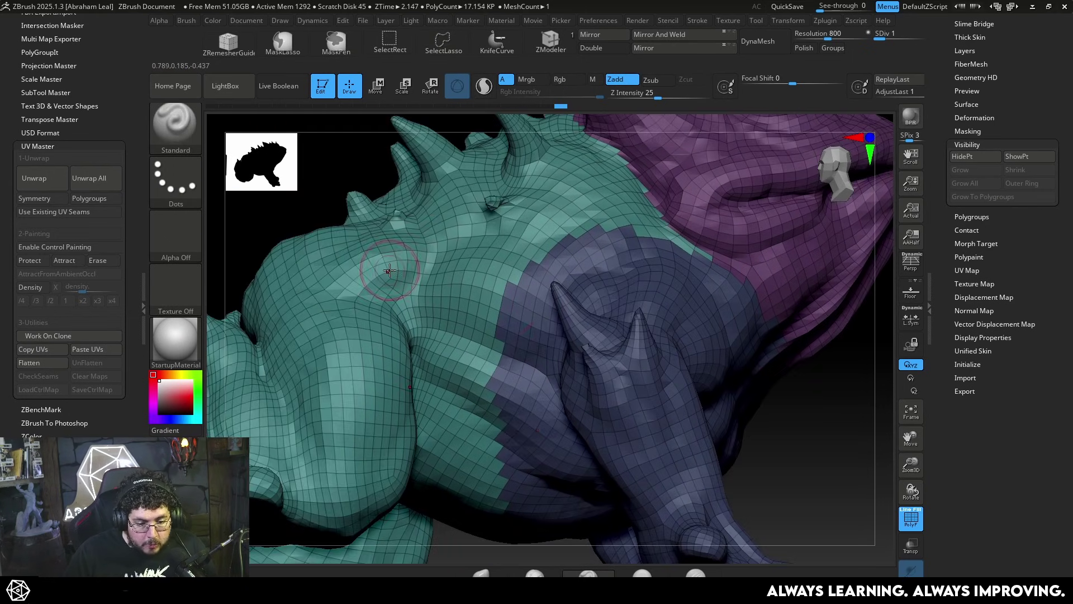
pyautogui.moveTo(359, 172); pyautogui.dragTo(498, 263)
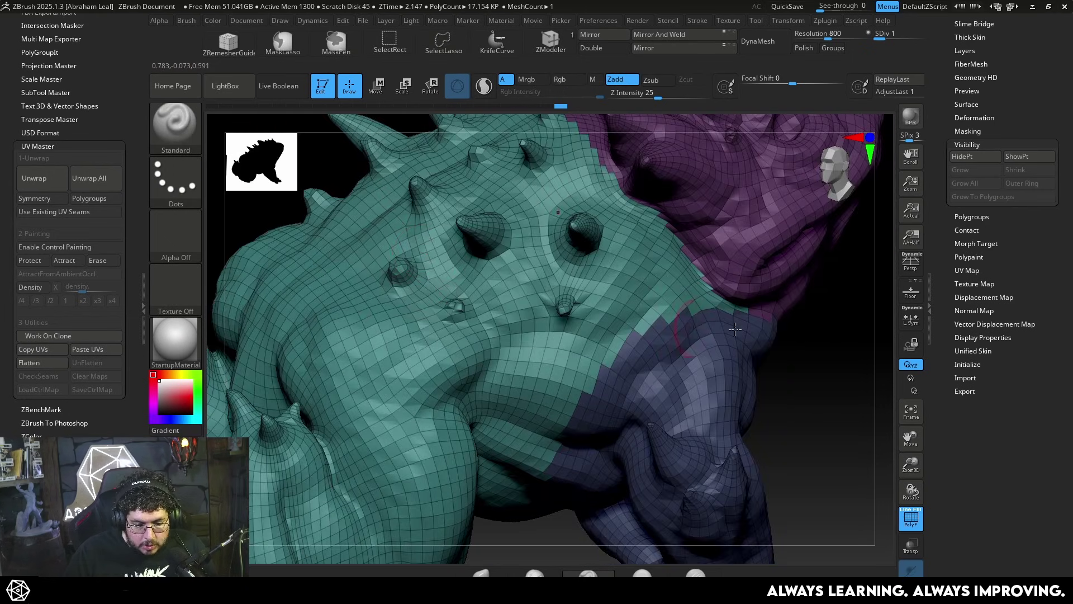
pyautogui.keyDown('alt'); pyautogui.moveTo(862, 397); pyautogui.dragTo(842, 372); pyautogui.keyUp('alt')
pyautogui.keyDown('alt'); pyautogui.moveTo(862, 330); pyautogui.dragTo(717, 313); pyautogui.keyUp('alt')
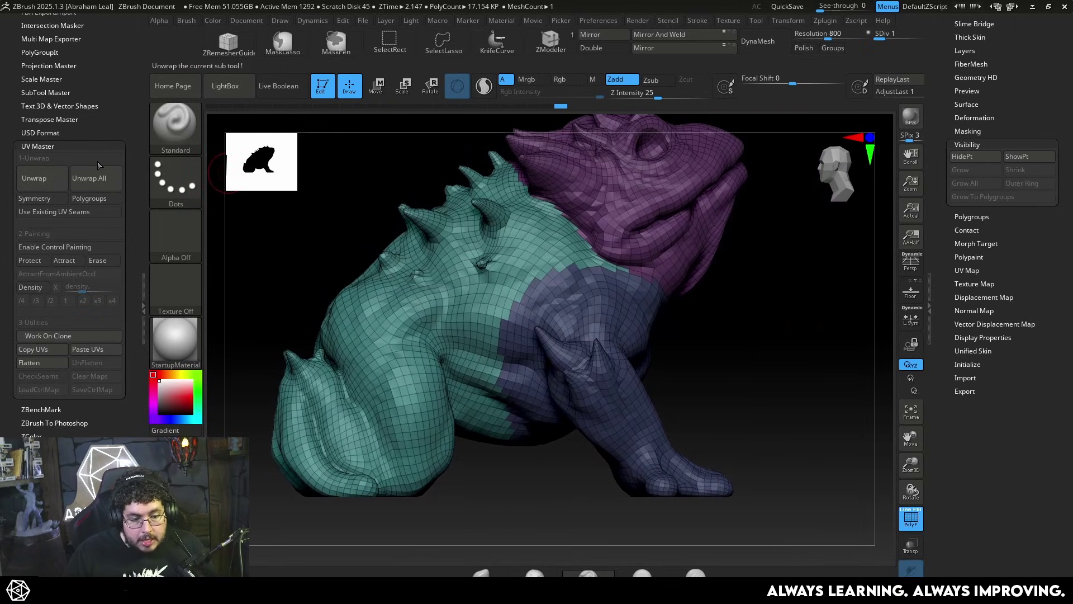
pyautogui.click(89, 198)
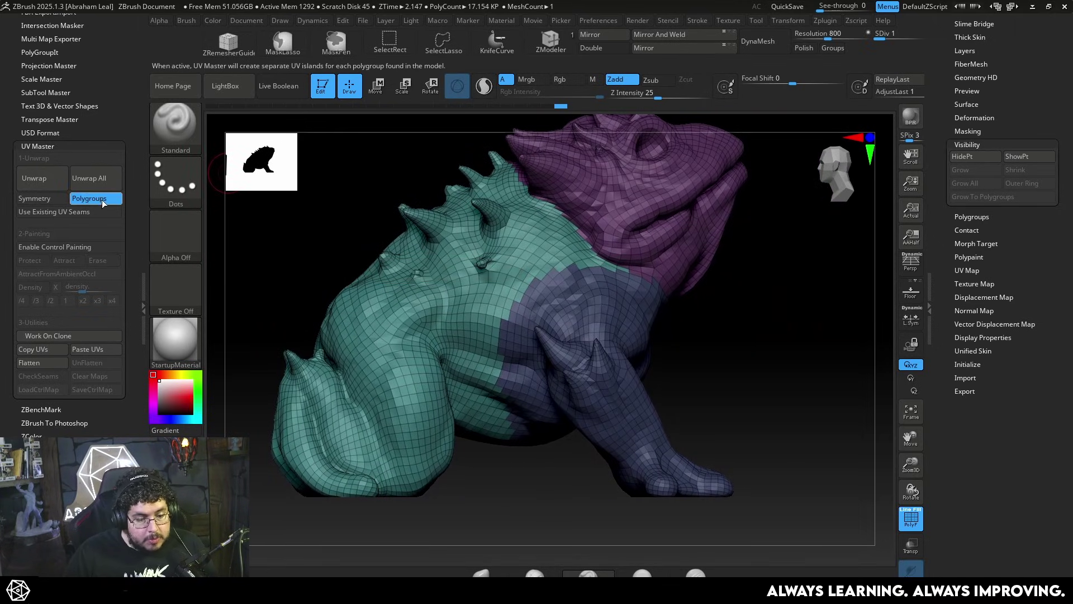
pyautogui.click(45, 179)
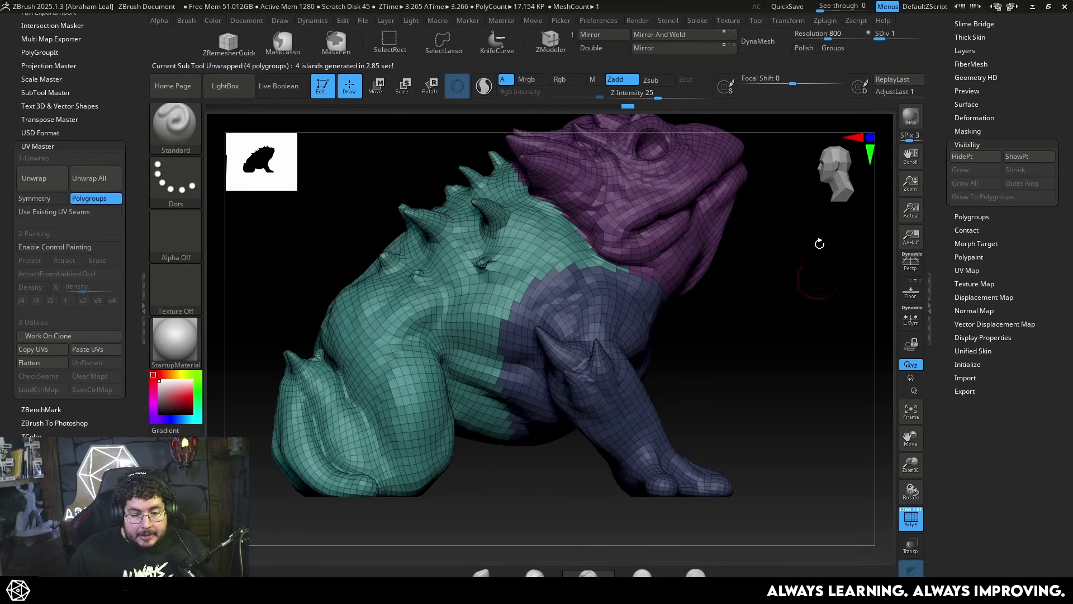
# Inspect the polygroup borders and the flattened UV islands with Morph UV, with and without polyframe, and return to the 3D shape.
pyautogui.keyDown('alt'); pyautogui.moveTo(769, 296); pyautogui.dragTo(794, 335); pyautogui.keyUp('alt')
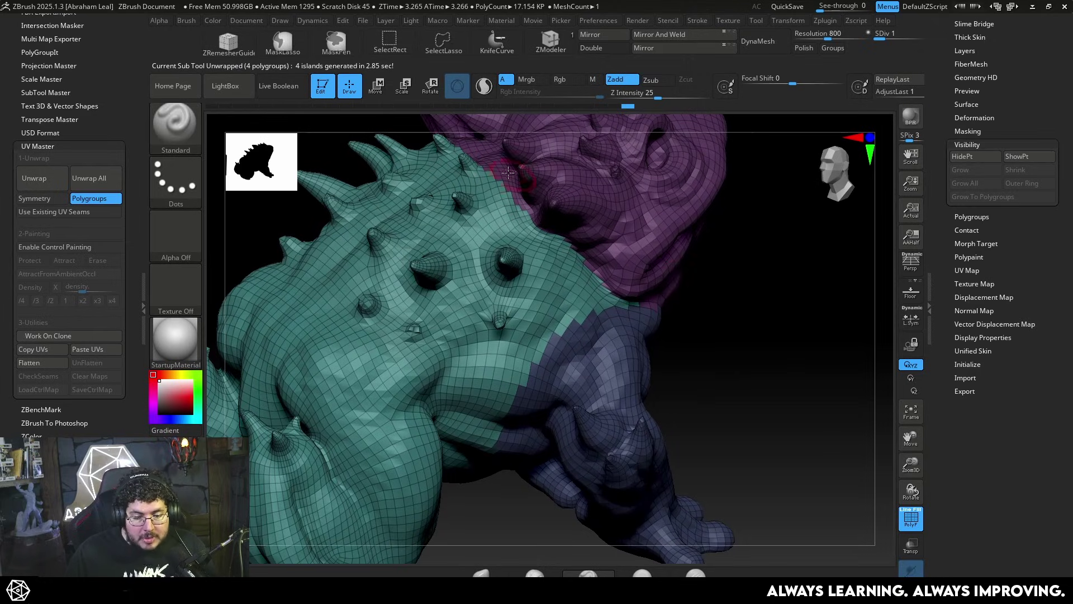
pyautogui.moveTo(742, 285); pyautogui.dragTo(719, 327)
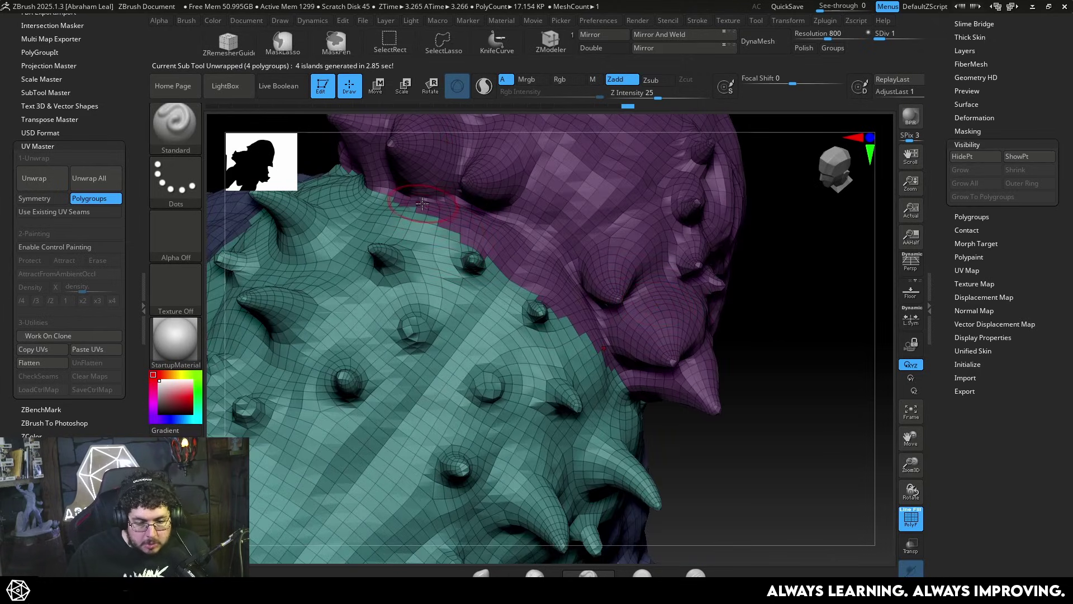
pyautogui.keyDown('alt'); pyautogui.moveTo(805, 357); pyautogui.dragTo(760, 297); pyautogui.keyUp('alt')
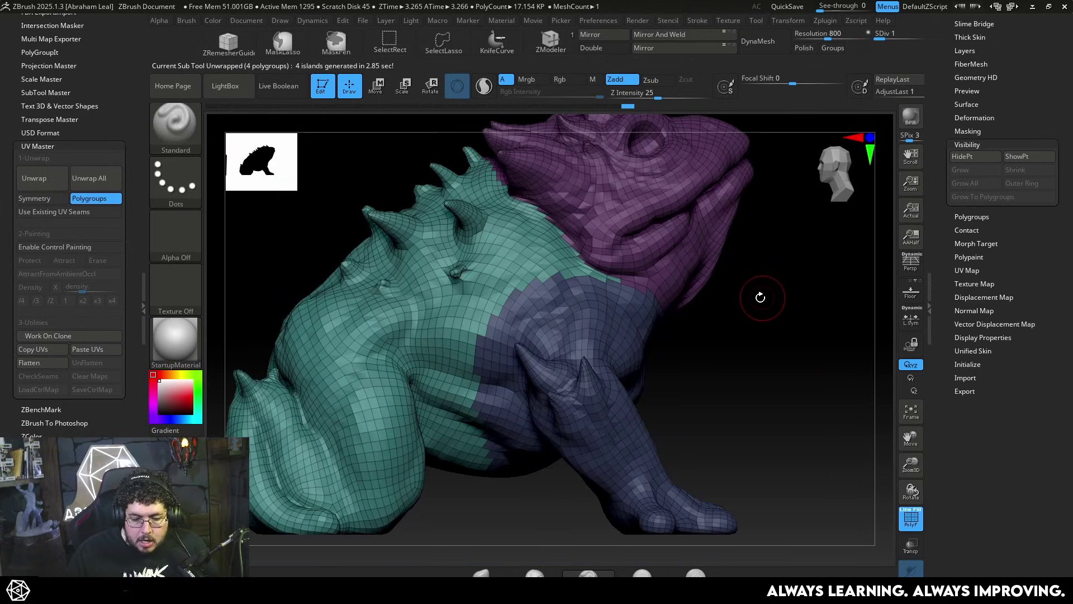
pyautogui.keyDown('alt'); pyautogui.moveTo(830, 338); pyautogui.dragTo(828, 263); pyautogui.keyUp('alt')
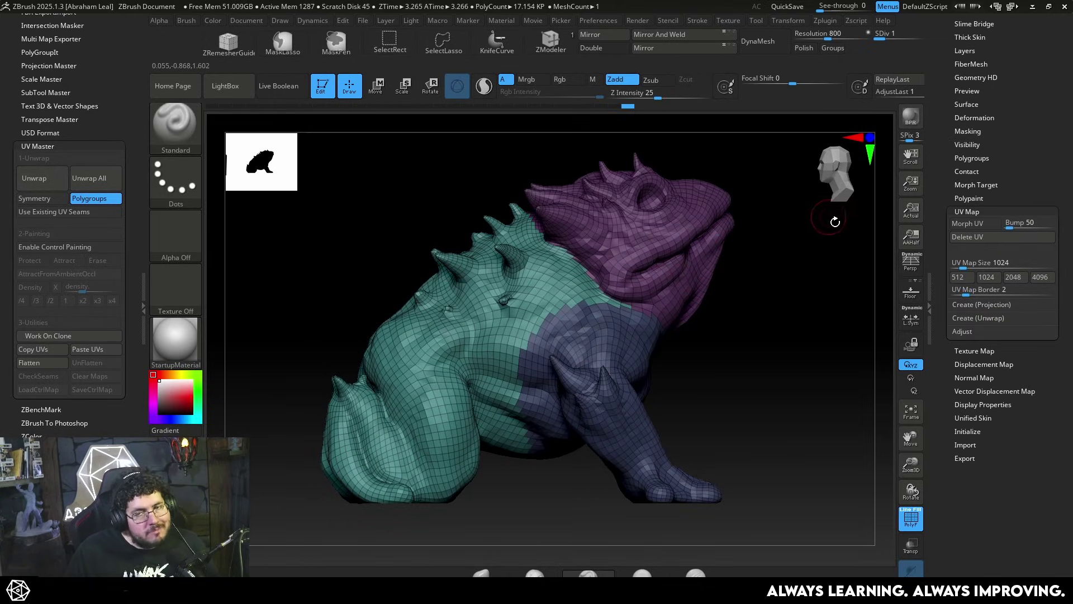
pyautogui.click(972, 224)
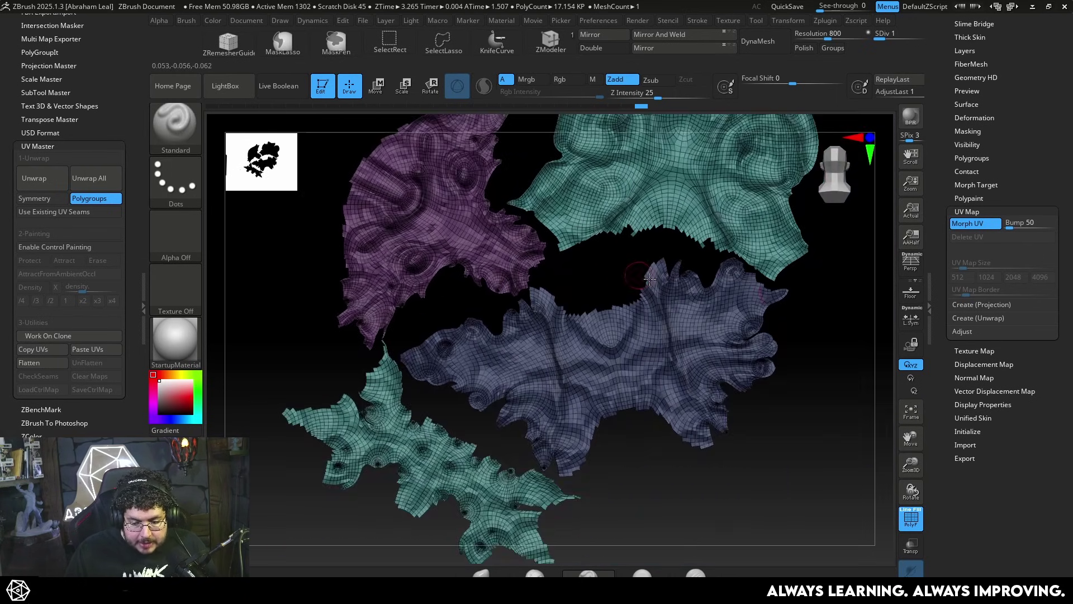
pyautogui.moveTo(650, 278); pyautogui.dragTo(767, 365)
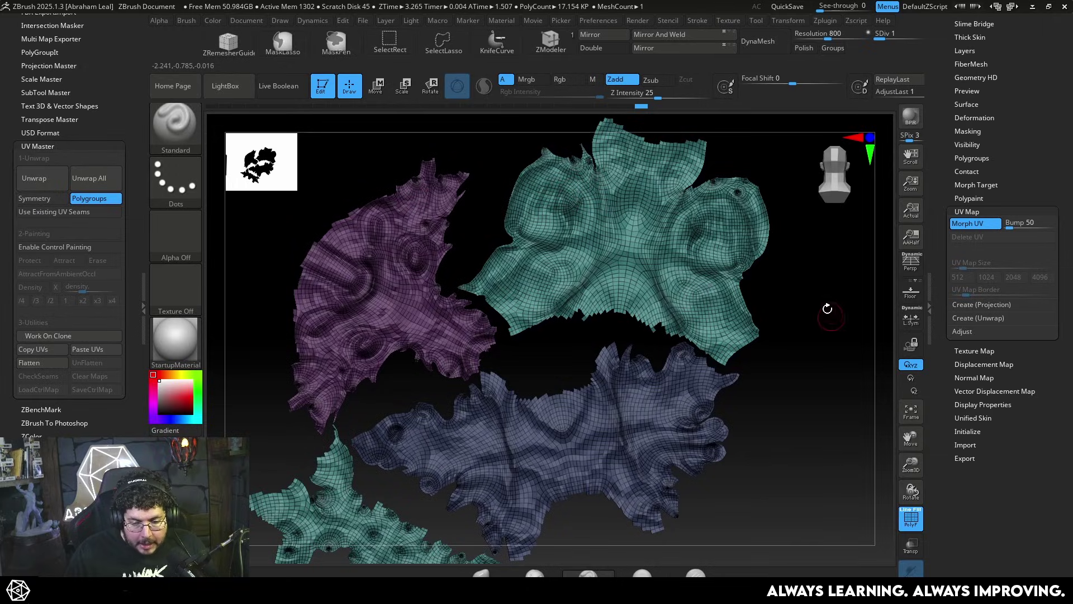
pyautogui.click(914, 526)
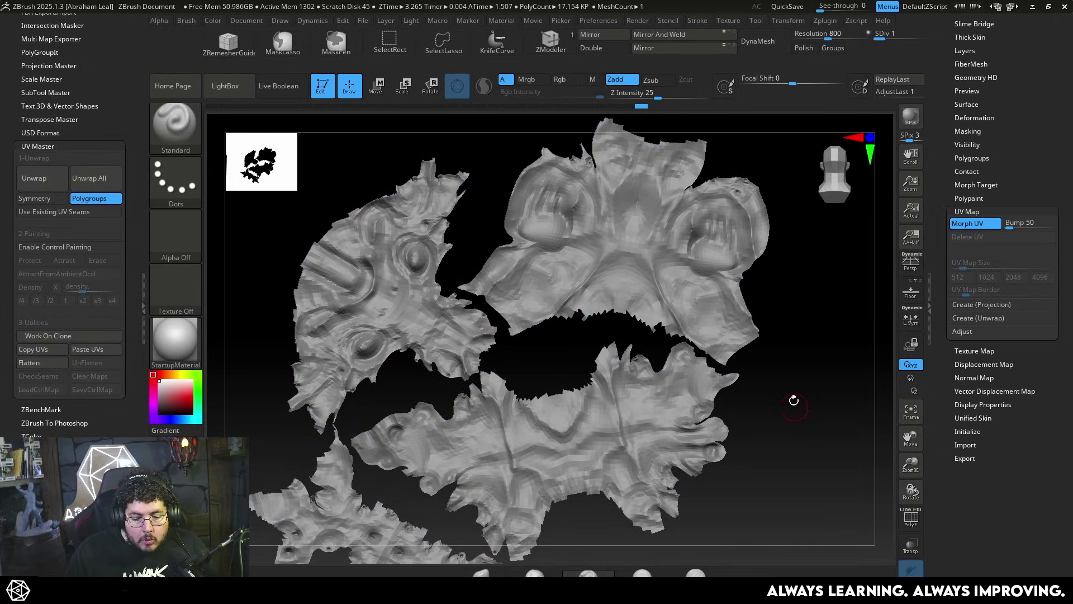
pyautogui.click(917, 525)
pyautogui.click(982, 226)
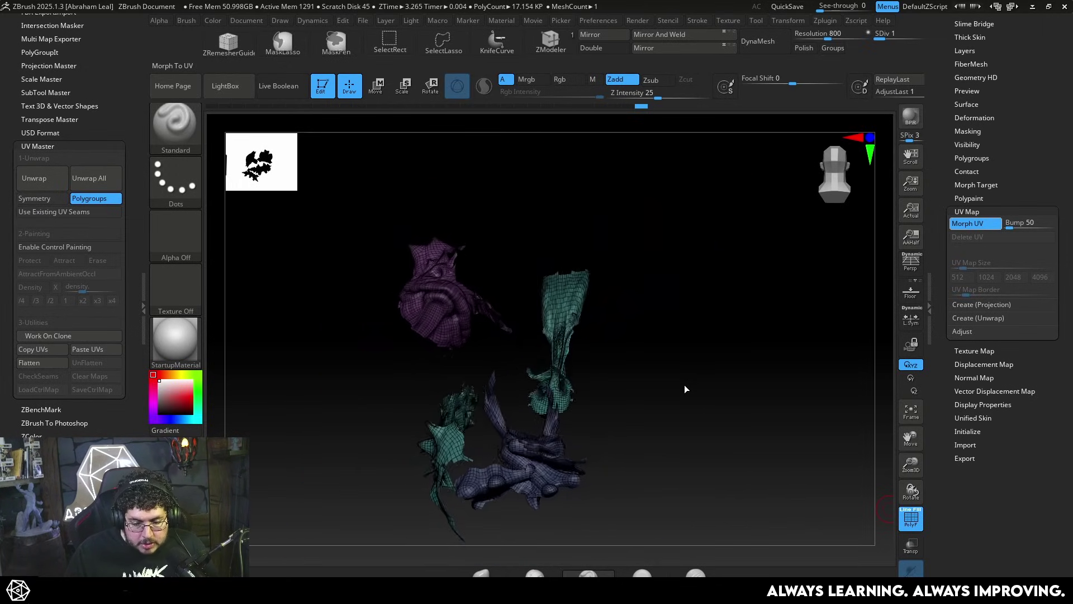
pyautogui.moveTo(707, 400); pyautogui.dragTo(675, 371)
pyautogui.moveTo(478, 468)
pyautogui.mouseDown()
pyautogui.moveTo(425, 419)
pyautogui.moveTo(687, 323)
pyautogui.moveTo(642, 307)
pyautogui.moveTo(771, 407)
pyautogui.moveTo(774, 366)
pyautogui.moveTo(836, 438)
pyautogui.moveTo(768, 463)
pyautogui.mouseUp()
pyautogui.hotkey('ctrl', 'shift')
pyautogui.keyDown('ctrl'); pyautogui.keyDown('shift'); pyautogui.moveTo(736, 341); pyautogui.dragTo(582, 322); pyautogui.keyUp('shift'); pyautogui.keyUp('ctrl')
pyautogui.moveTo(666, 361); pyautogui.dragTo(727, 402, button='right')
pyautogui.hotkey('ctrl', 'z')
# Isolate the flat soles of the front feet, assign them their own polygroup, and show the full body.
pyautogui.keyDown('alt'); pyautogui.moveTo(807, 335); pyautogui.dragTo(804, 401, button='right'); pyautogui.keyUp('alt')
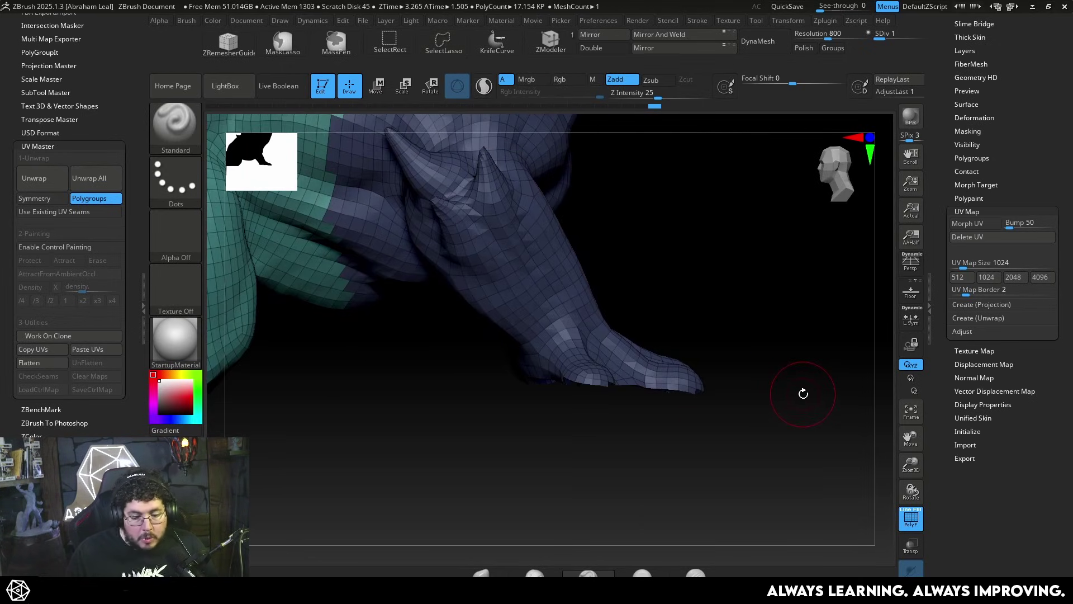
pyautogui.keyDown('ctrl'); pyautogui.keyDown('shift'); pyautogui.moveTo(796, 383); pyautogui.dragTo(781, 292); pyautogui.keyUp('shift'); pyautogui.keyUp('ctrl')
pyautogui.hotkey('ctrl', 'w')
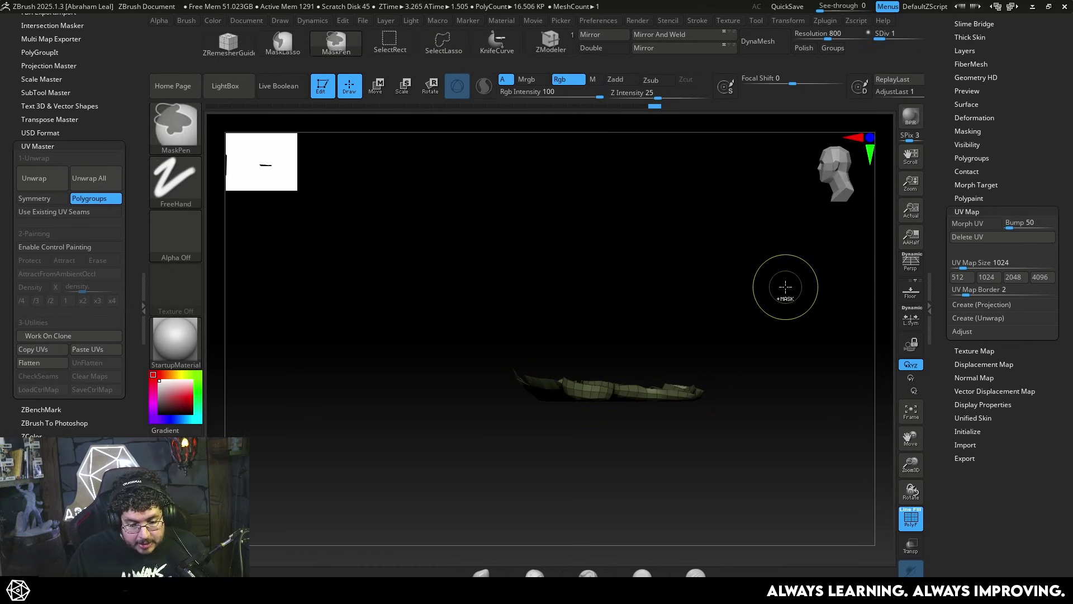
pyautogui.keyDown('ctrl'); pyautogui.keyDown('shift'); pyautogui.click(817, 379); pyautogui.keyUp('shift'); pyautogui.keyUp('ctrl')
pyautogui.moveTo(817, 380)
pyautogui.mouseDown(button='right')
pyautogui.moveTo(824, 276)
pyautogui.moveTo(837, 350)
pyautogui.mouseUp(button='right')
pyautogui.keyDown('ctrl'); pyautogui.keyDown('shift'); pyautogui.click(837, 349); pyautogui.keyUp('shift'); pyautogui.keyUp('ctrl')
pyautogui.moveTo(838, 349); pyautogui.dragTo(719, 397)
# Unwrap the creature again with the sole polygroups, check the flattened islands with Morph UV, and return to the 3D shape.
pyautogui.click(34, 177)
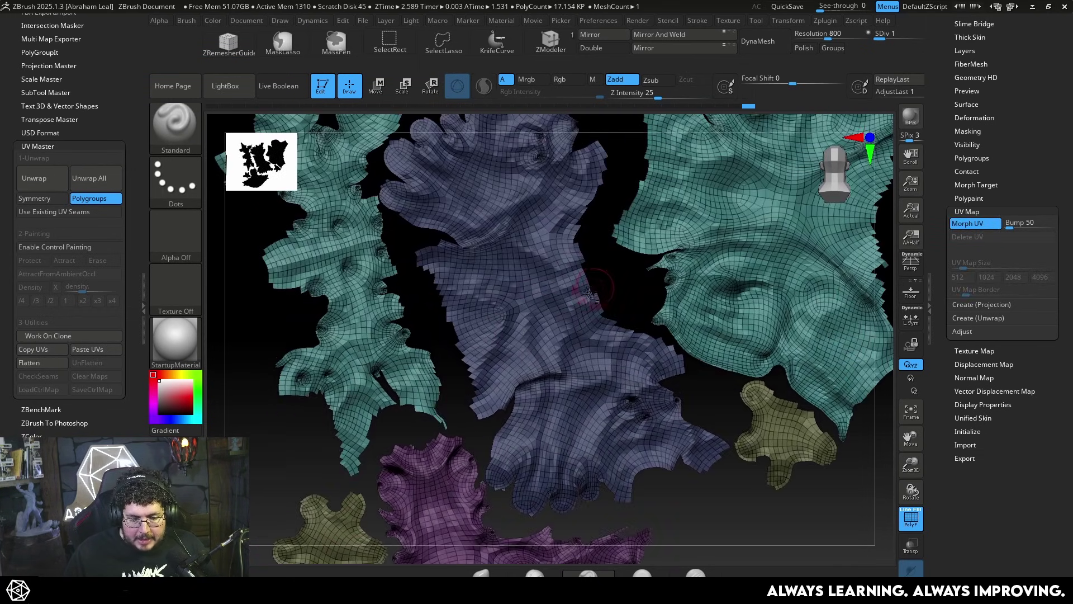
pyautogui.click(973, 224)
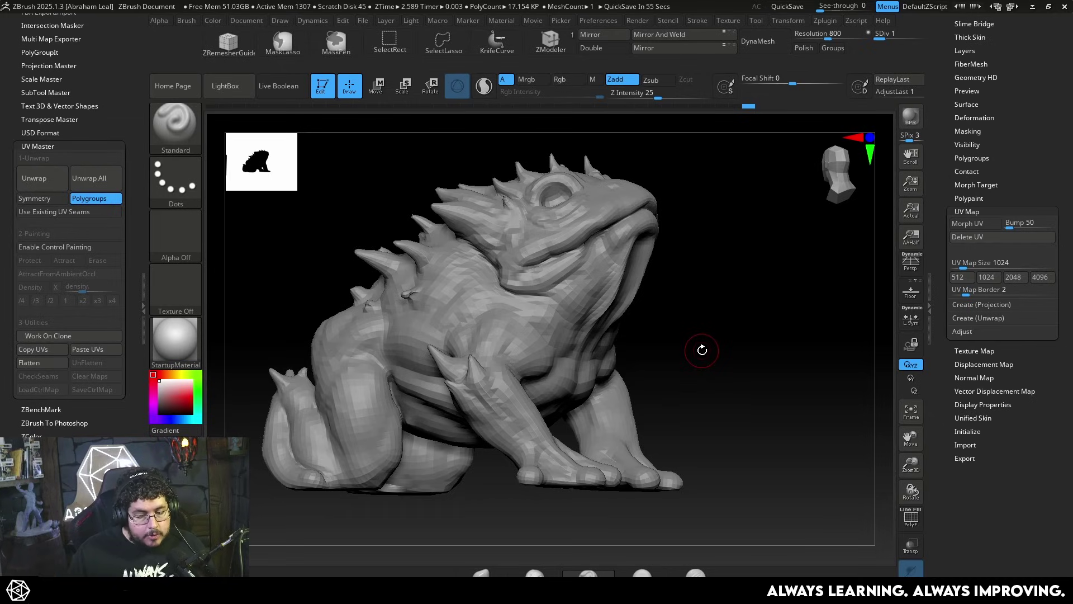
# Import the custom UV checker image from the desktop and apply it as the creature's texture map.
pyautogui.click(973, 211)
pyautogui.click(985, 225)
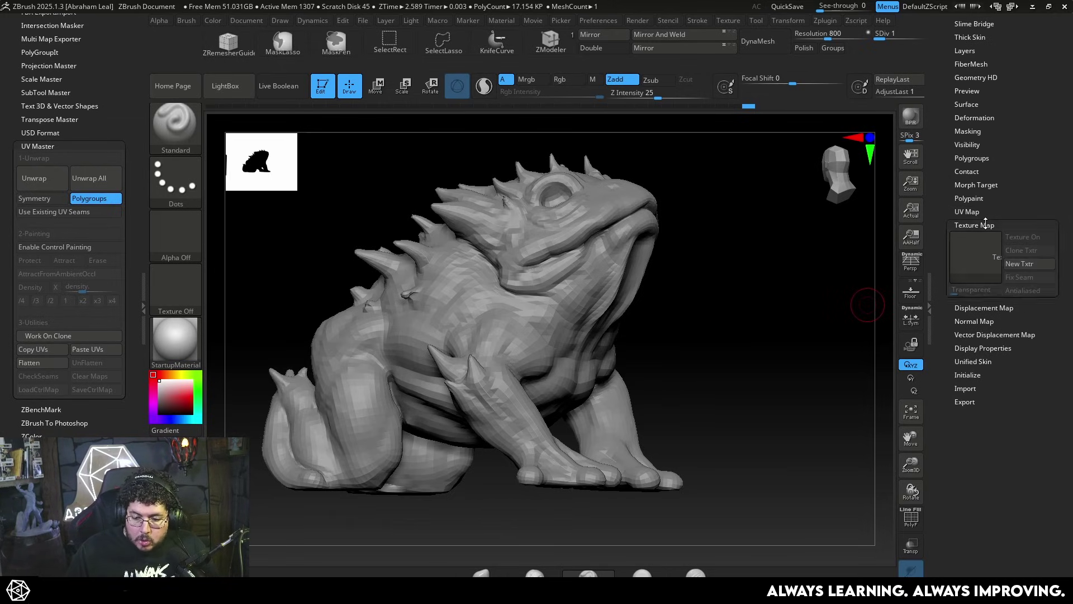
pyautogui.click(971, 254)
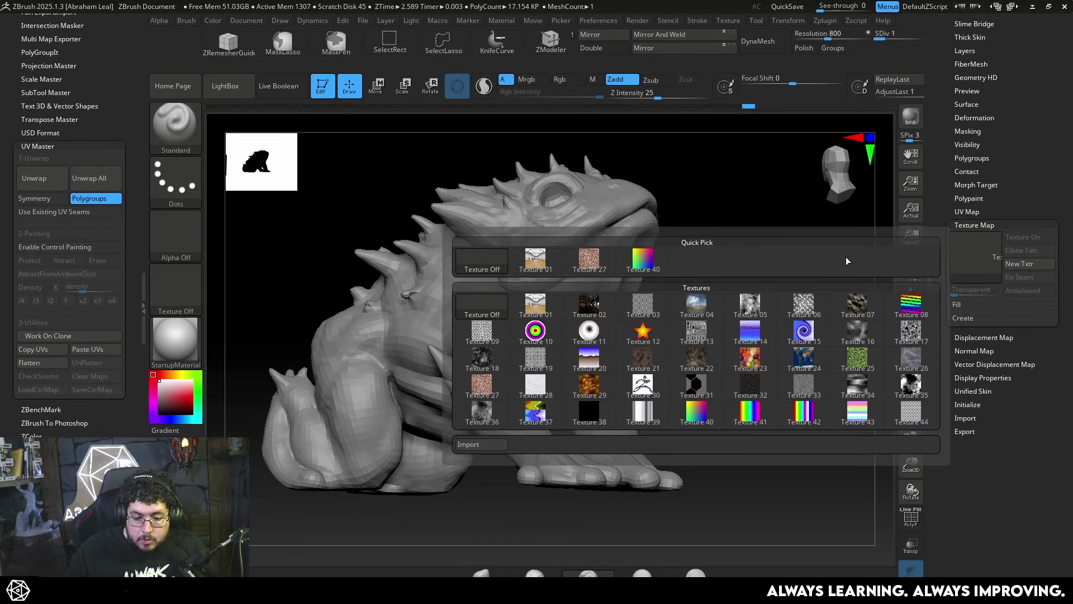
pyautogui.click(972, 262)
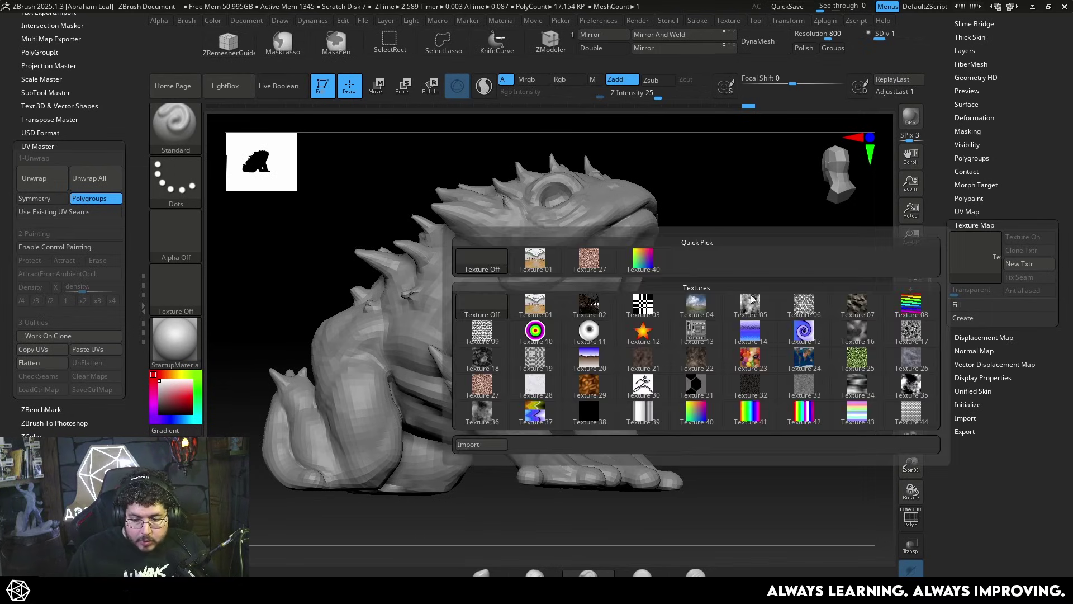
pyautogui.click(457, 445)
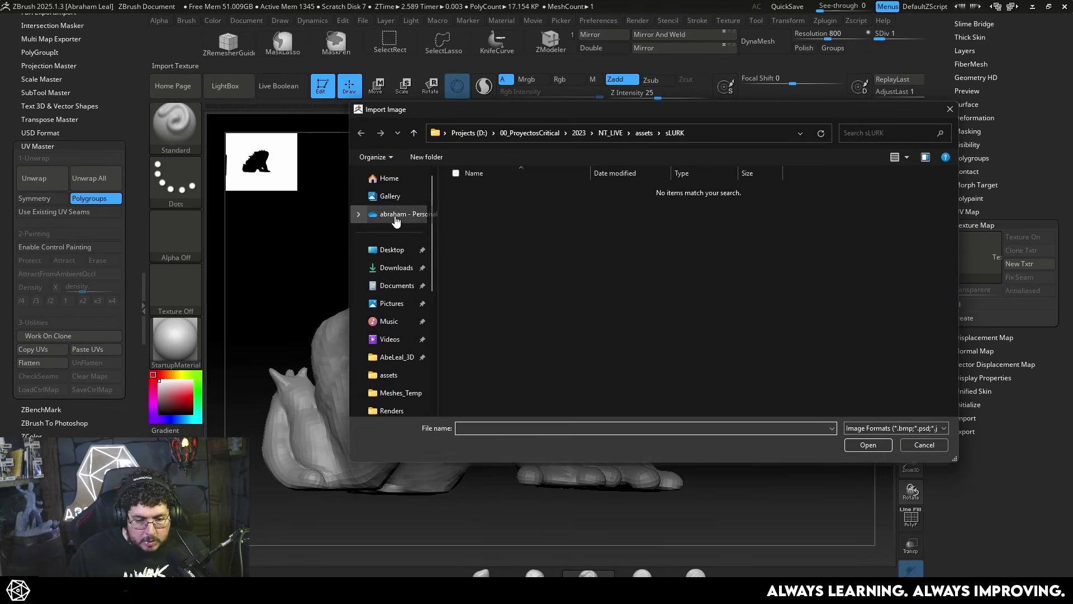
pyautogui.click(391, 251)
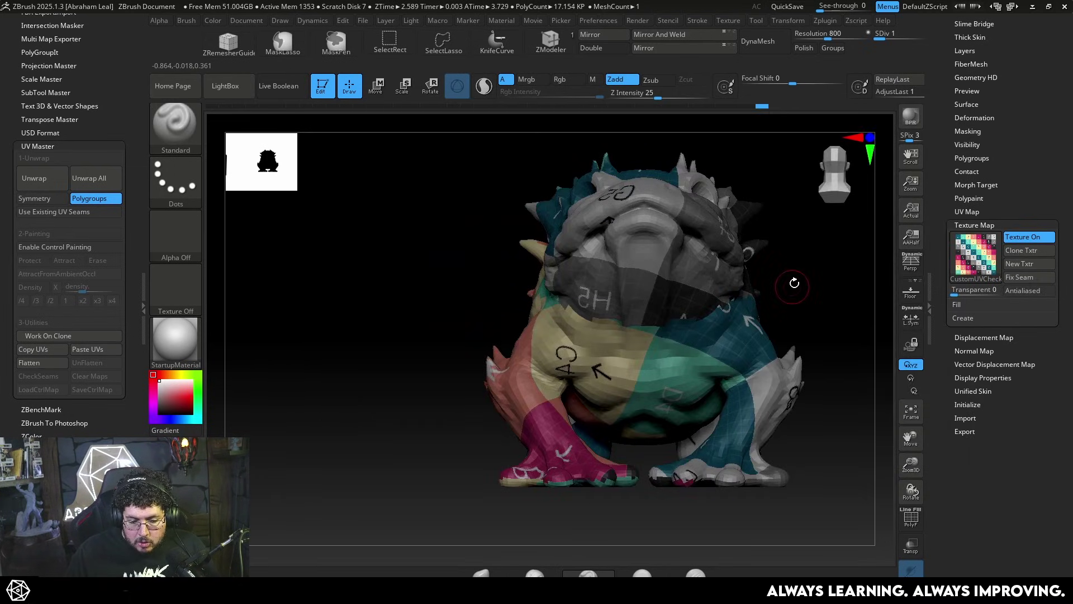
# Inspect the checker pattern around the body and front legs, and turn the texture display off.
pyautogui.moveTo(795, 283); pyautogui.dragTo(931, 334)
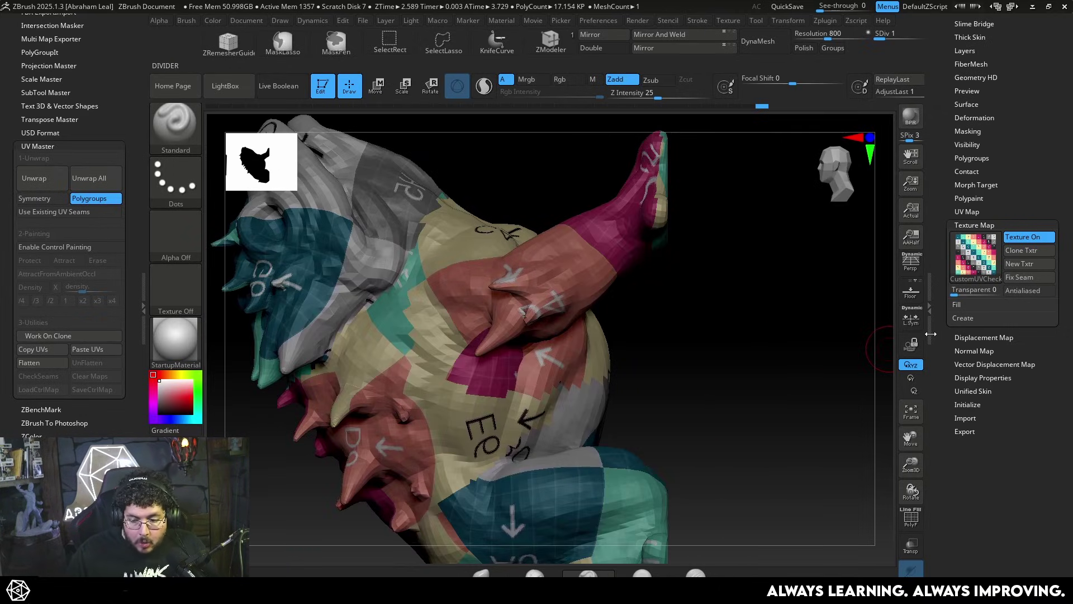
pyautogui.click(1029, 239)
pyautogui.moveTo(832, 306); pyautogui.dragTo(675, 267)
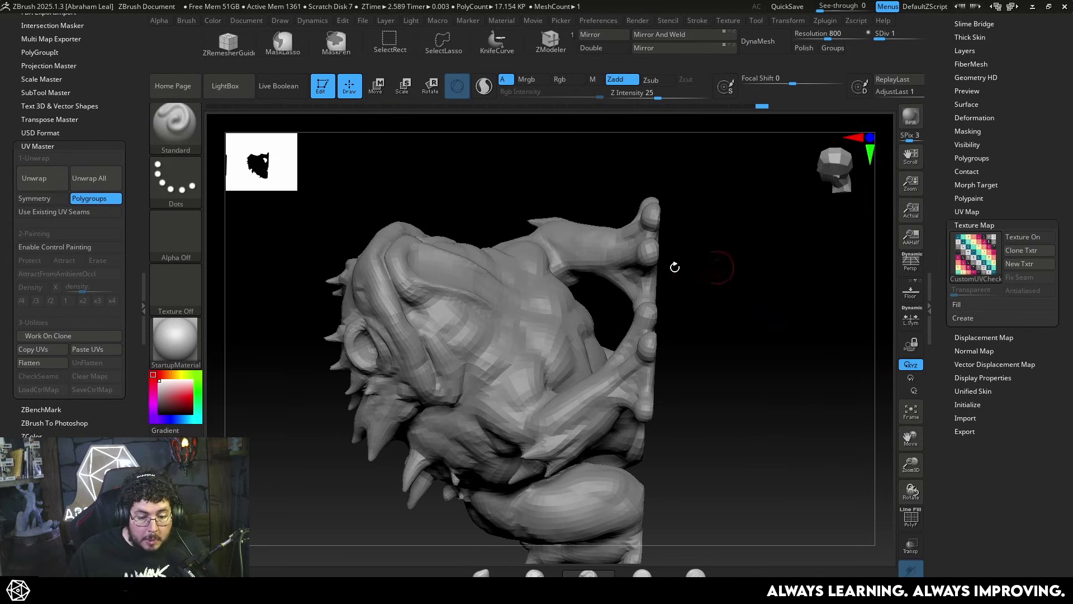
pyautogui.moveTo(423, 162); pyautogui.dragTo(664, 290)
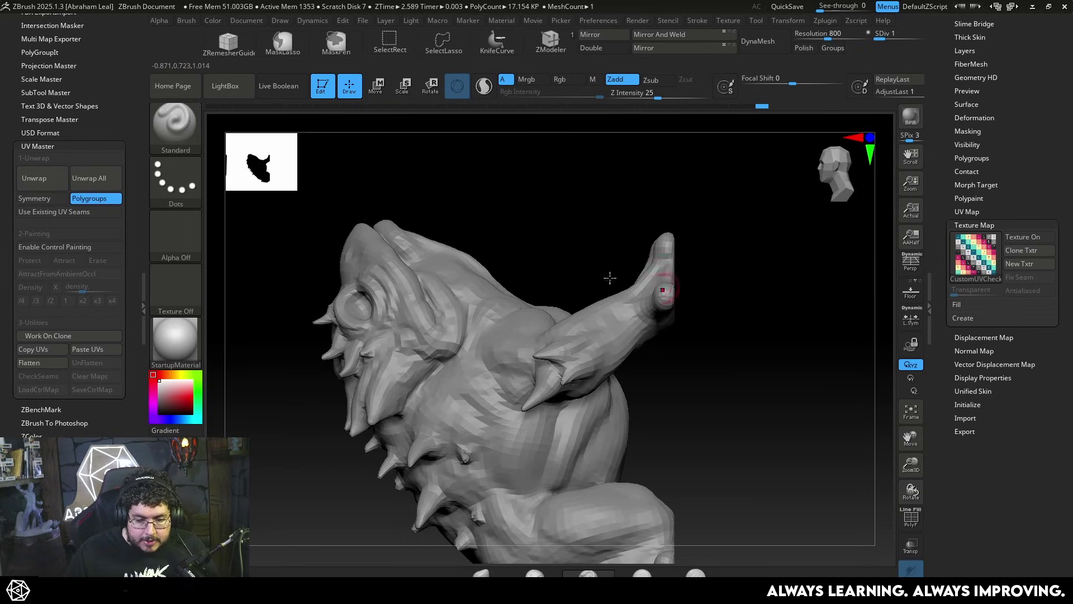
# Raise the creature through its higher subdivision levels and return it to the lowest level.
pyautogui.click(84, 248)
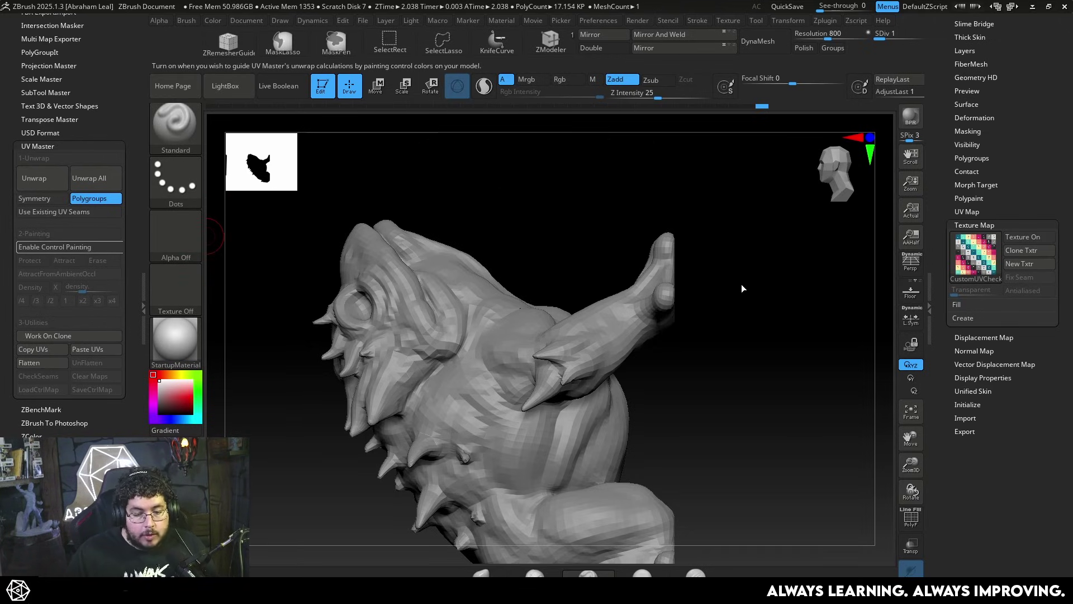
pyautogui.press('d')
pyautogui.press('d')
pyautogui.press('d')
pyautogui.moveTo(771, 351); pyautogui.dragTo(438, 270)
pyautogui.hotkey('shift', 'd')
pyautogui.hotkey('shift', 'd')
pyautogui.hotkey('shift', 'd')
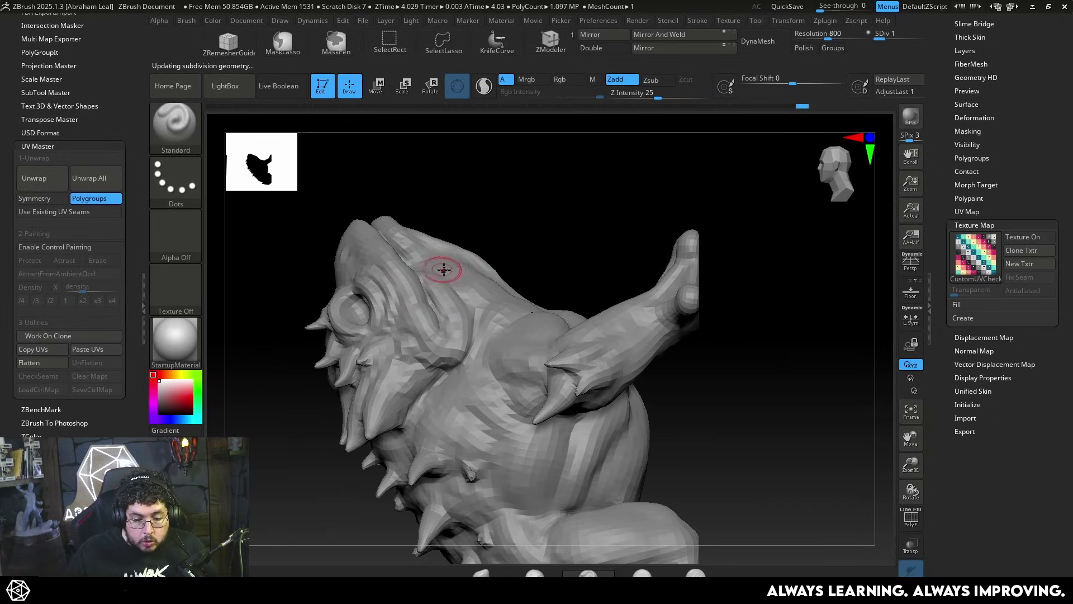
# Create a UV Master working clone of the creature and look over the cloned mesh.
pyautogui.click(53, 337)
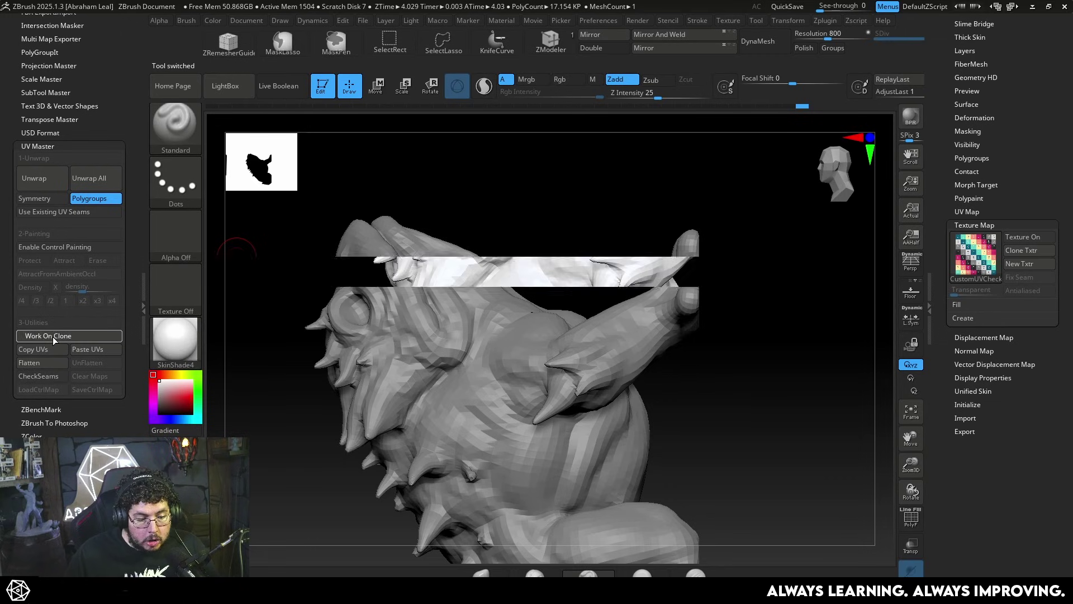
pyautogui.moveTo(1039, 159); pyautogui.dragTo(1042, 260)
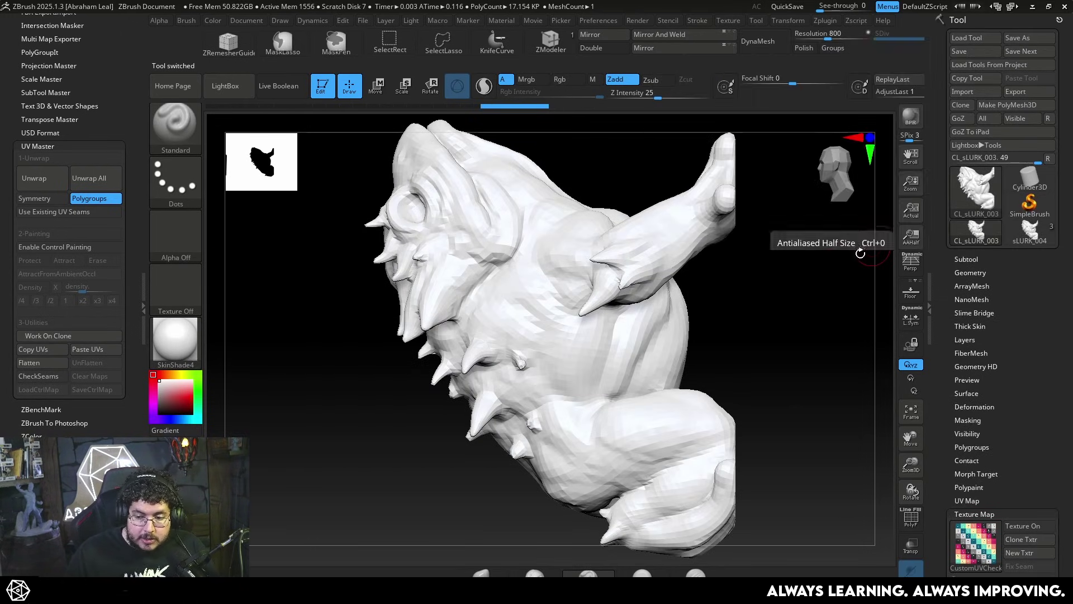
pyautogui.moveTo(789, 300)
pyautogui.mouseDown()
pyautogui.moveTo(810, 313)
pyautogui.moveTo(272, 303)
pyautogui.mouseUp()
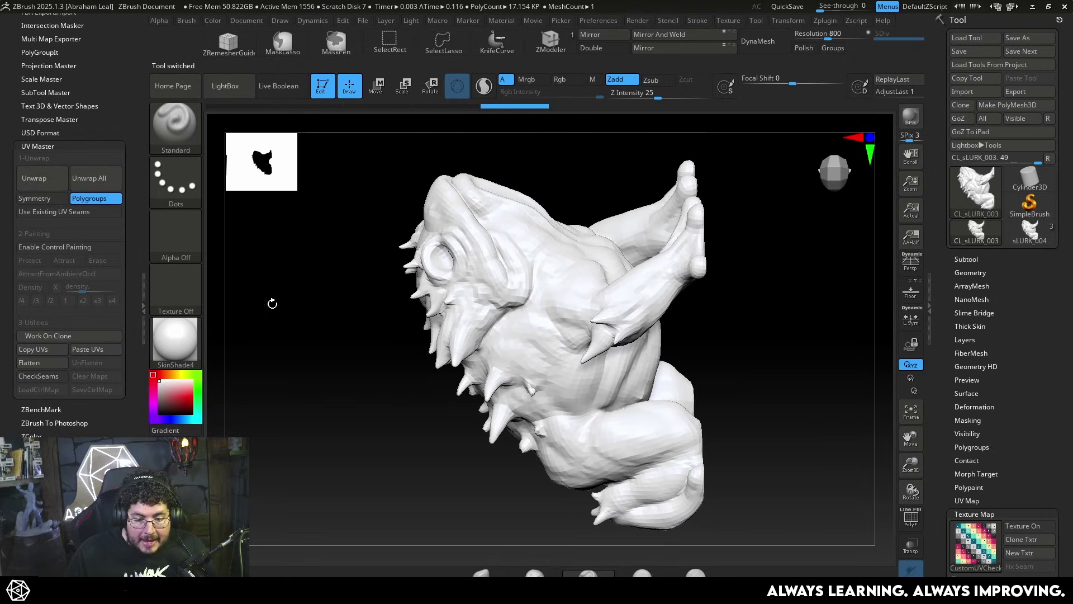
pyautogui.moveTo(362, 286); pyautogui.dragTo(303, 316)
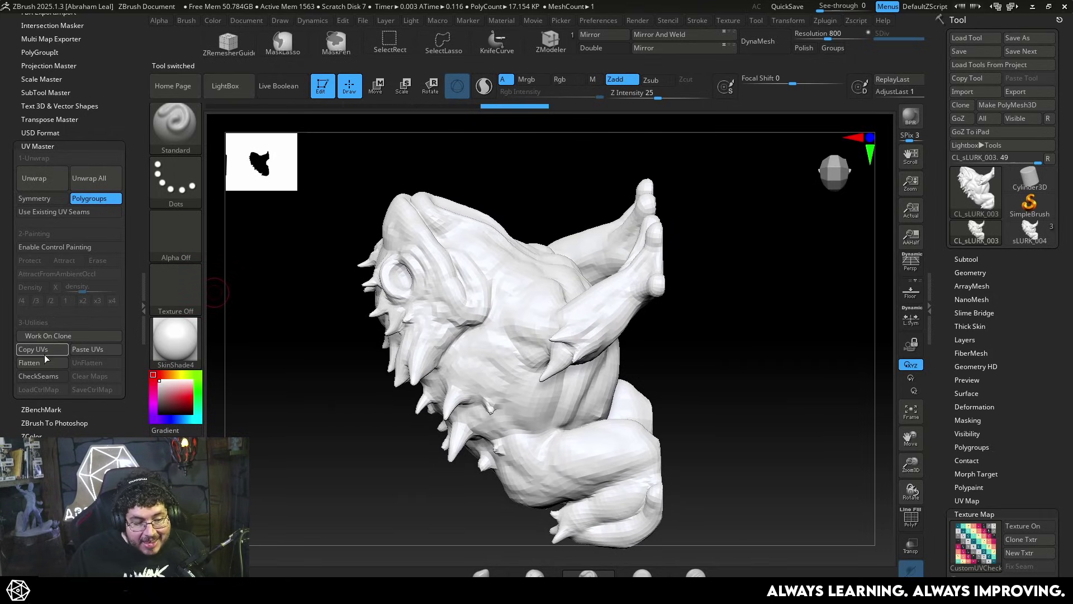
# Enable UV Master control painting and paint a Protect area over the creature's head, snout and eyes.
pyautogui.click(68, 248)
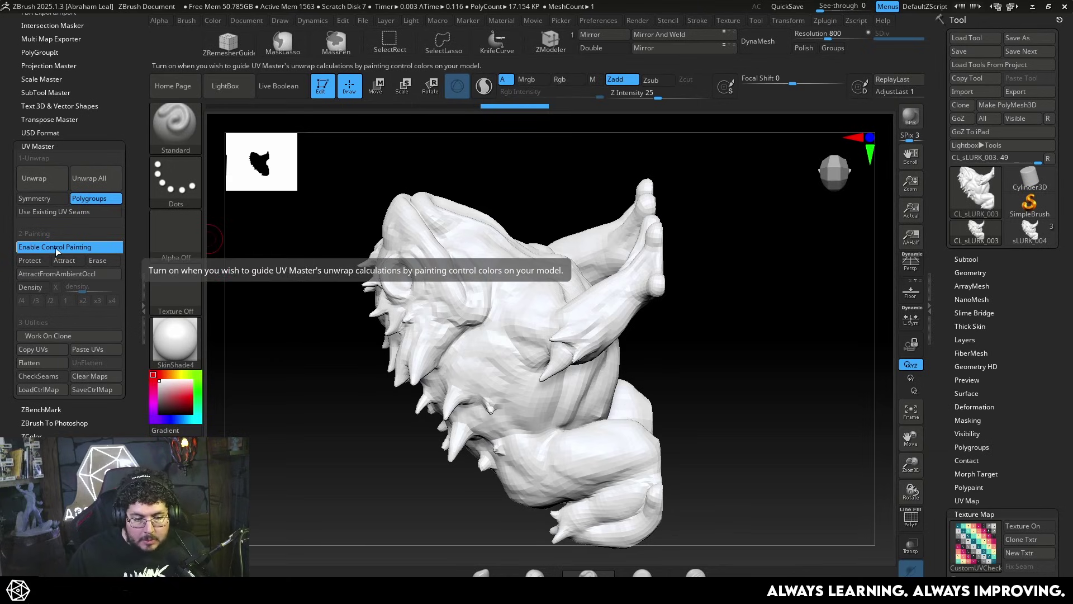
pyautogui.moveTo(286, 251)
pyautogui.mouseDown()
pyautogui.moveTo(623, 211)
pyautogui.moveTo(630, 250)
pyautogui.moveTo(602, 261)
pyautogui.moveTo(665, 295)
pyautogui.moveTo(704, 263)
pyautogui.moveTo(702, 230)
pyautogui.moveTo(682, 258)
pyautogui.mouseUp()
pyautogui.moveTo(423, 194)
pyautogui.mouseDown()
pyautogui.moveTo(611, 196)
pyautogui.moveTo(694, 263)
pyautogui.moveTo(781, 215)
pyautogui.moveTo(637, 290)
pyautogui.moveTo(652, 247)
pyautogui.moveTo(587, 257)
pyautogui.mouseUp()
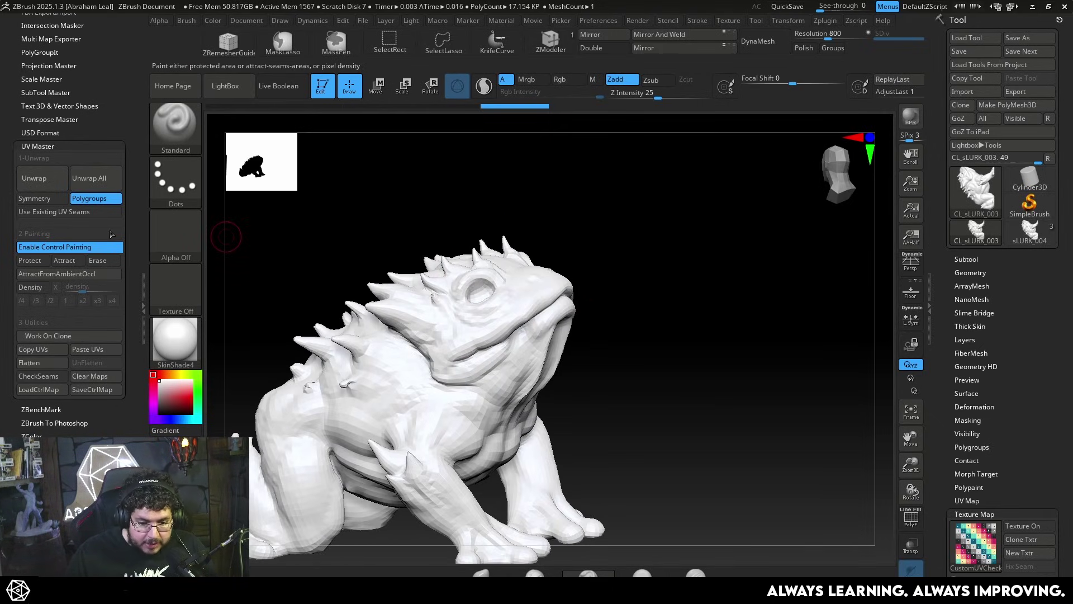
pyautogui.click(30, 261)
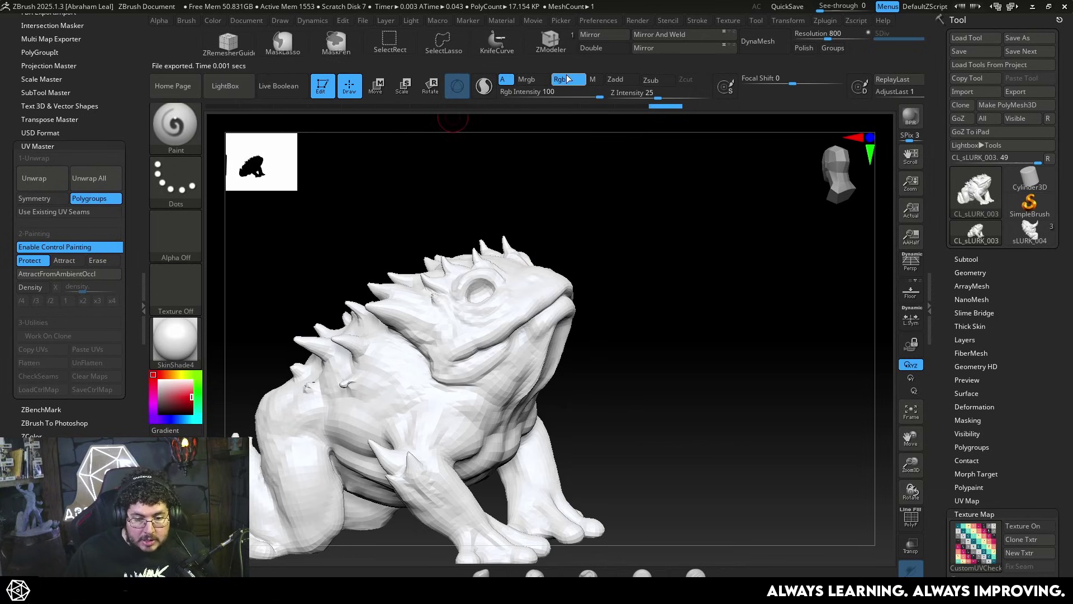
pyautogui.moveTo(614, 148); pyautogui.dragTo(576, 213)
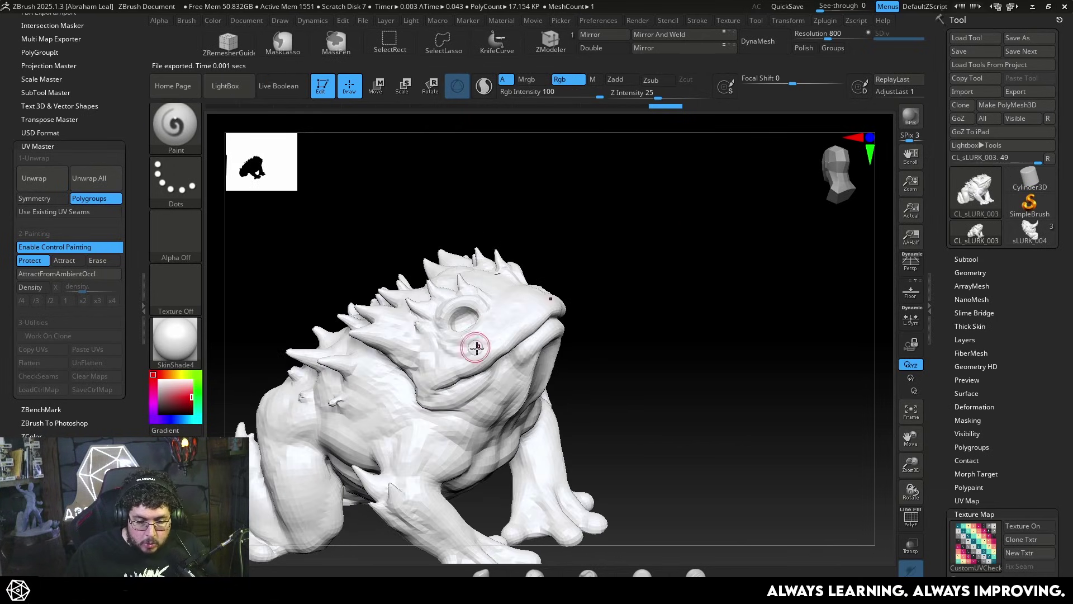
pyautogui.press('space')
pyautogui.moveTo(496, 318)
pyautogui.mouseDown()
pyautogui.moveTo(508, 315)
pyautogui.moveTo(488, 336)
pyautogui.moveTo(492, 298)
pyautogui.moveTo(468, 279)
pyautogui.mouseUp()
pyautogui.moveTo(578, 237); pyautogui.dragTo(566, 282)
pyautogui.moveTo(486, 260)
pyautogui.mouseDown()
pyautogui.moveTo(476, 254)
pyautogui.moveTo(434, 331)
pyautogui.moveTo(448, 339)
pyautogui.mouseUp()
pyautogui.moveTo(627, 321); pyautogui.dragTo(605, 261)
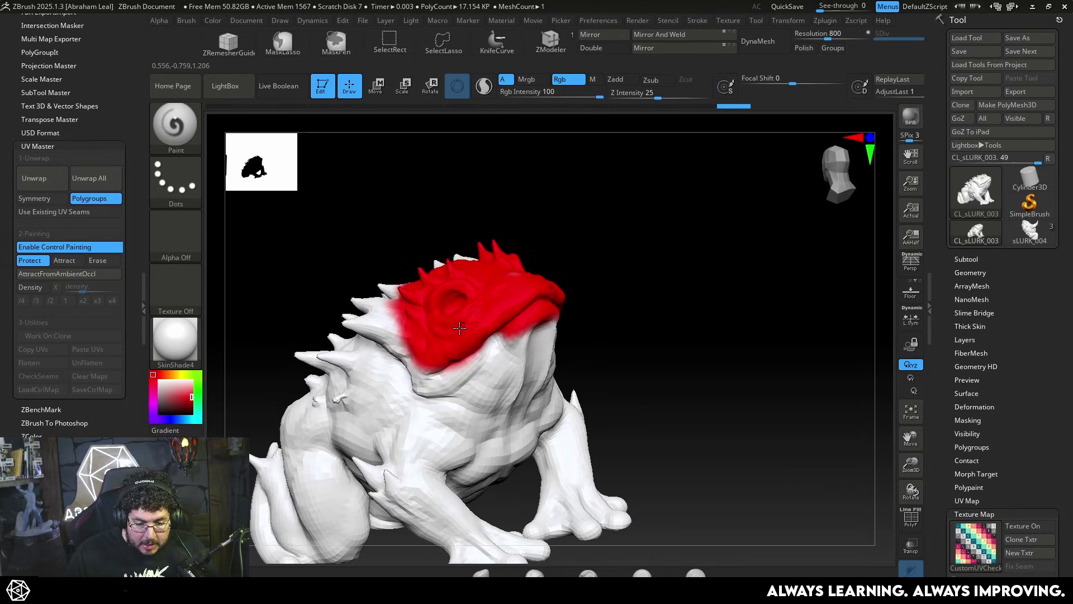
pyautogui.moveTo(459, 328)
pyautogui.mouseDown()
pyautogui.moveTo(522, 324)
pyautogui.moveTo(514, 369)
pyautogui.moveTo(436, 386)
pyautogui.moveTo(372, 314)
pyautogui.moveTo(510, 240)
pyautogui.mouseUp()
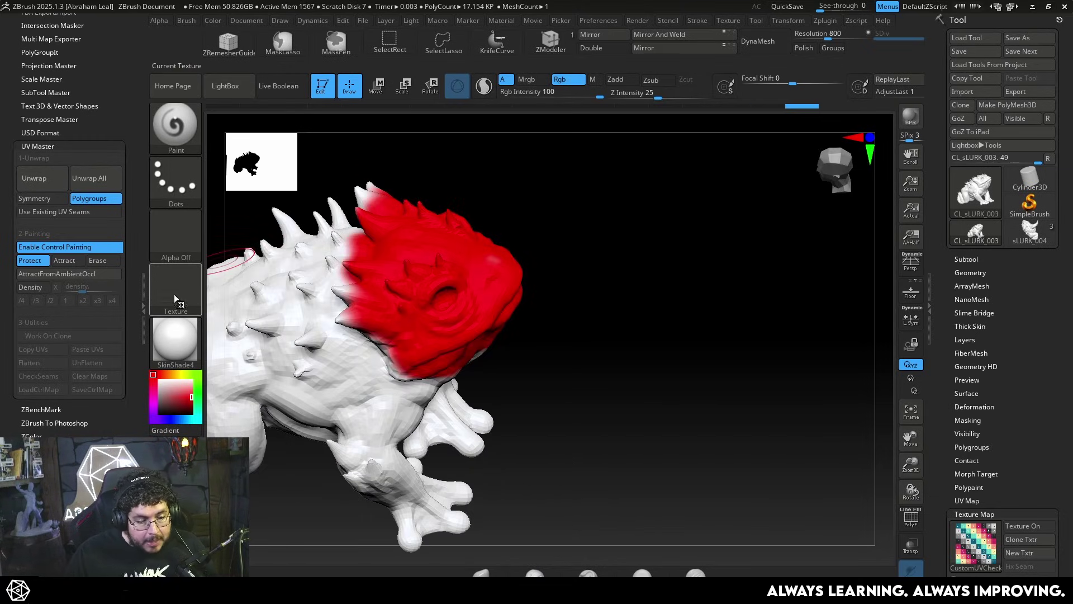
# Paint Attract seam lines along the back of the head, around the neck and down the middle of the throat.
pyautogui.click(63, 261)
pyautogui.moveTo(428, 216); pyautogui.dragTo(411, 302, button='right')
pyautogui.press('space')
pyautogui.moveTo(475, 235); pyautogui.dragTo(450, 236)
pyautogui.moveTo(506, 201)
pyautogui.mouseDown()
pyautogui.moveTo(358, 247)
pyautogui.moveTo(416, 222)
pyautogui.mouseUp()
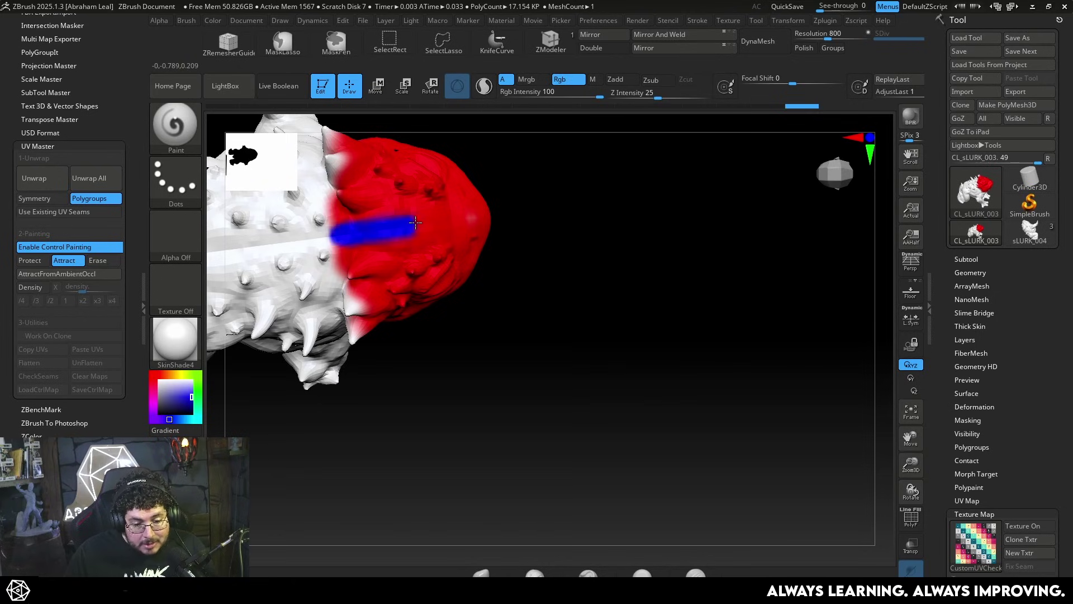
pyautogui.moveTo(665, 280)
pyautogui.mouseDown()
pyautogui.moveTo(358, 204)
pyautogui.moveTo(407, 206)
pyautogui.moveTo(434, 162)
pyautogui.moveTo(346, 252)
pyautogui.moveTo(309, 383)
pyautogui.mouseUp()
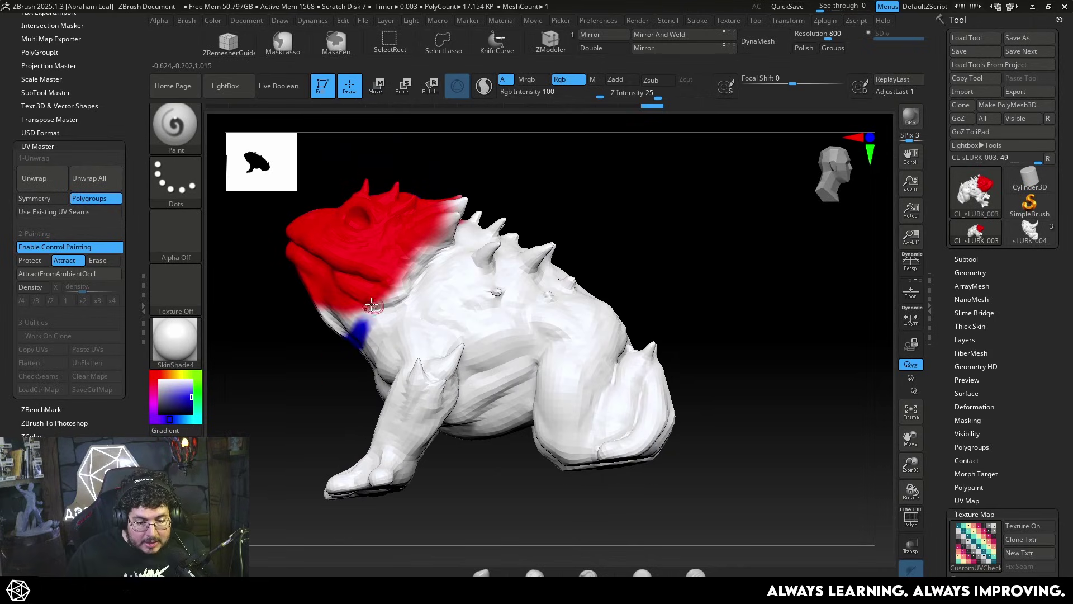
pyautogui.moveTo(360, 330); pyautogui.dragTo(449, 251)
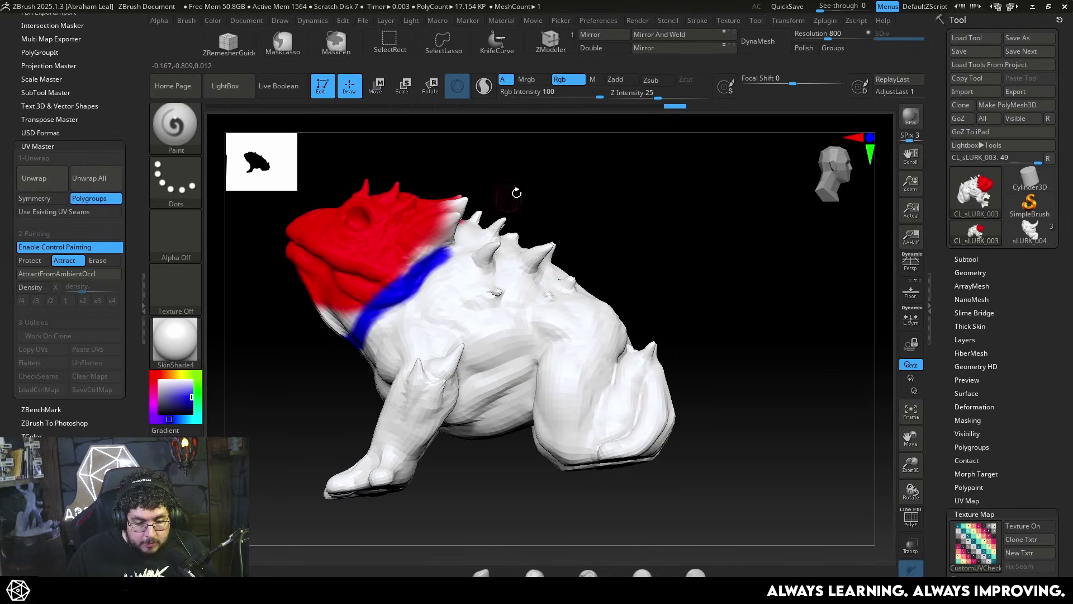
pyautogui.moveTo(515, 194)
pyautogui.mouseDown()
pyautogui.moveTo(405, 256)
pyautogui.moveTo(218, 234)
pyautogui.mouseUp()
# Fill the unpainted throat and jaw areas between the head and the neck seam with Protect paint.
pyautogui.click(41, 261)
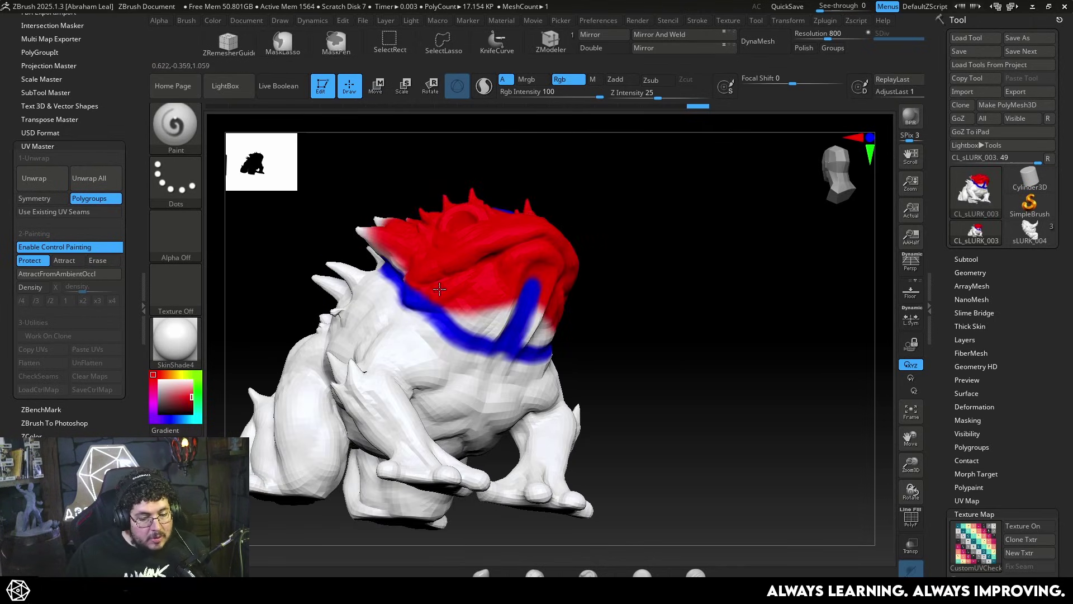
pyautogui.moveTo(454, 311)
pyautogui.mouseDown()
pyautogui.moveTo(490, 327)
pyautogui.moveTo(475, 322)
pyautogui.mouseUp()
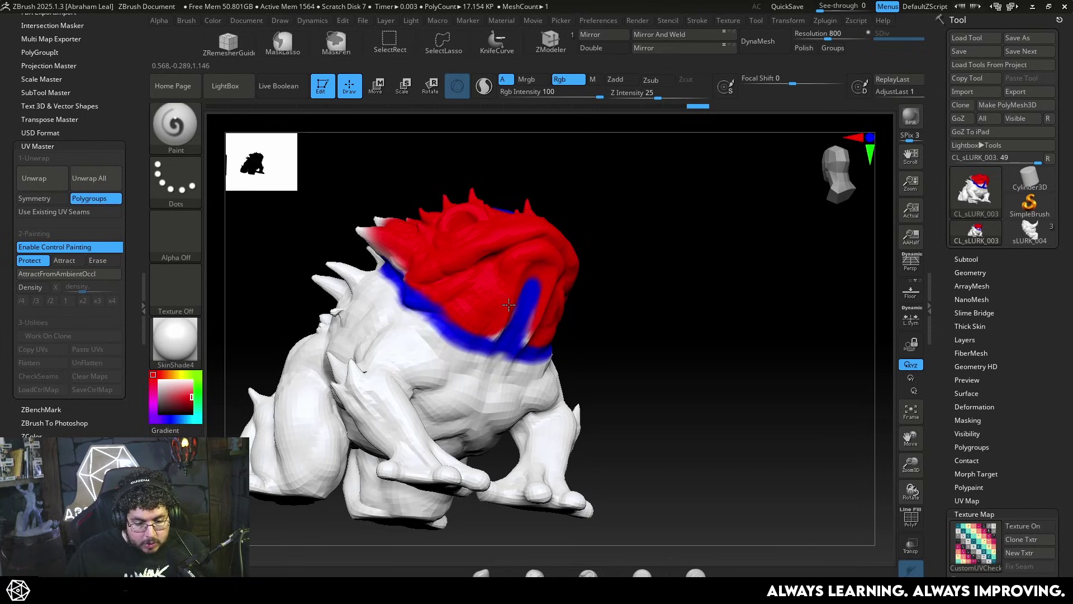
pyautogui.moveTo(347, 196); pyautogui.dragTo(432, 208)
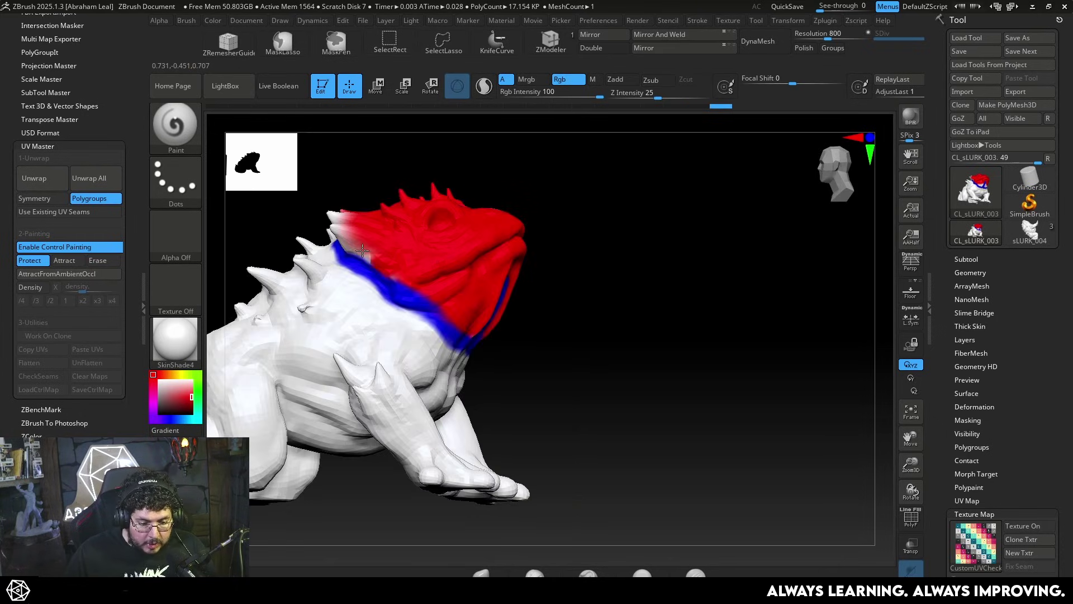
# Paint Protect areas over the chest, shoulders and both front legs with an enlarged brush.
pyautogui.moveTo(338, 232)
pyautogui.mouseDown(button='right')
pyautogui.moveTo(363, 184)
pyautogui.moveTo(353, 222)
pyautogui.moveTo(529, 273)
pyautogui.moveTo(609, 364)
pyautogui.moveTo(671, 326)
pyautogui.mouseUp(button='right')
pyautogui.press('space')
pyautogui.moveTo(566, 289); pyautogui.dragTo(591, 290)
pyautogui.moveTo(394, 327)
pyautogui.mouseDown()
pyautogui.moveTo(416, 369)
pyautogui.moveTo(402, 288)
pyautogui.moveTo(455, 369)
pyautogui.mouseUp()
pyautogui.moveTo(522, 427); pyautogui.dragTo(470, 425, button='right')
pyautogui.moveTo(503, 391)
pyautogui.mouseDown()
pyautogui.moveTo(492, 374)
pyautogui.moveTo(467, 410)
pyautogui.mouseUp()
pyautogui.moveTo(464, 299)
pyautogui.mouseDown()
pyautogui.moveTo(503, 314)
pyautogui.moveTo(529, 271)
pyautogui.mouseUp()
pyautogui.moveTo(586, 431); pyautogui.dragTo(523, 382, button='right')
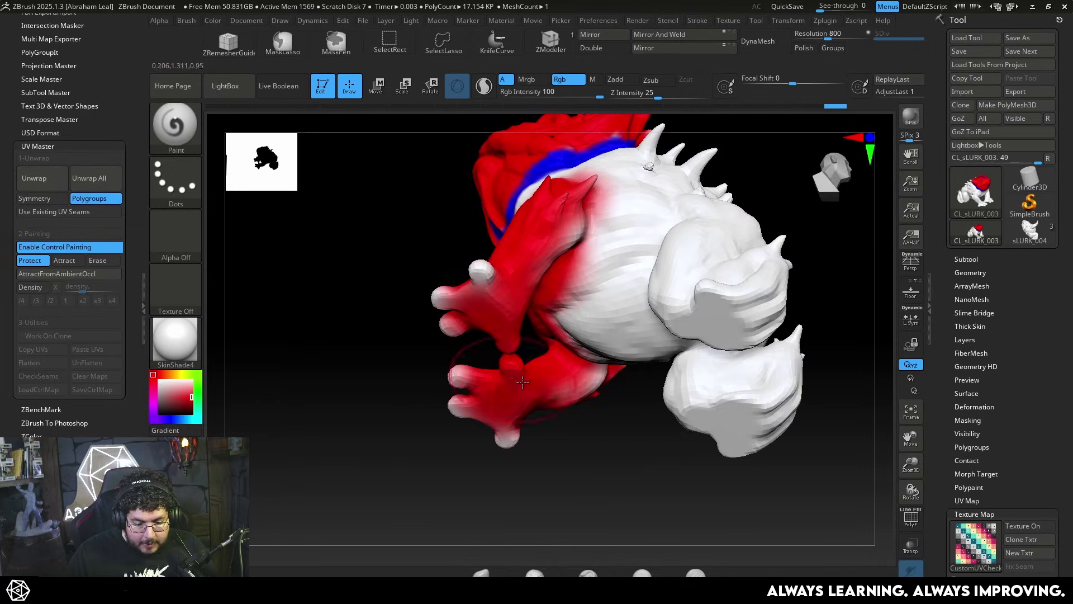
pyautogui.moveTo(568, 349)
pyautogui.mouseDown()
pyautogui.moveTo(556, 290)
pyautogui.moveTo(563, 319)
pyautogui.mouseUp()
pyautogui.moveTo(532, 384)
pyautogui.mouseDown(button='right')
pyautogui.moveTo(551, 449)
pyautogui.moveTo(602, 431)
pyautogui.moveTo(483, 381)
pyautogui.moveTo(489, 417)
pyautogui.moveTo(665, 313)
pyautogui.mouseUp(button='right')
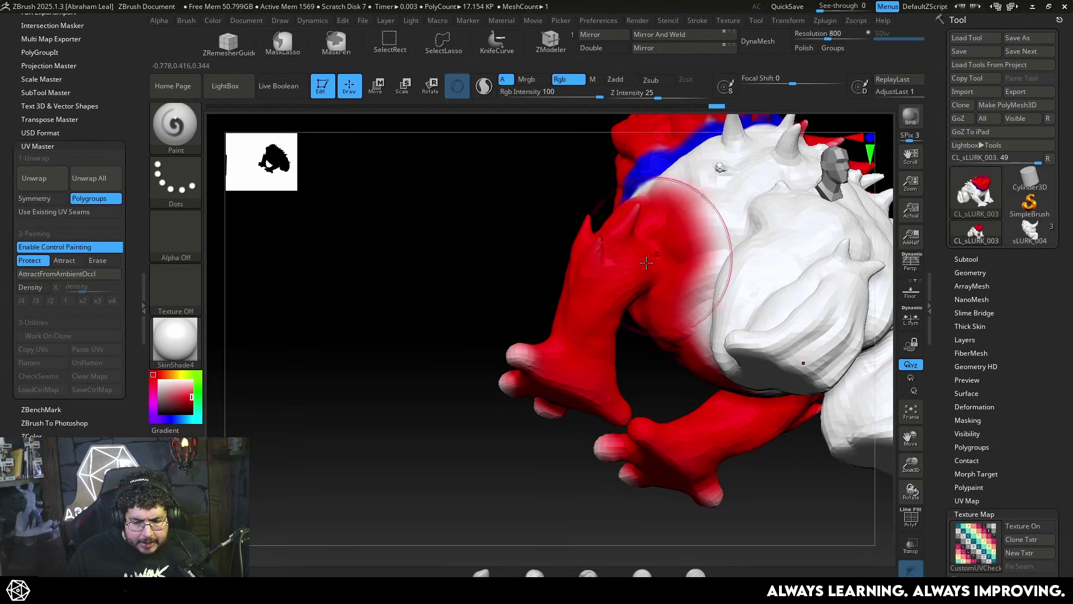
# Paint Attract seam lines around the shoulders and armpits where the front legs meet the body.
pyautogui.click(66, 260)
pyautogui.press('space')
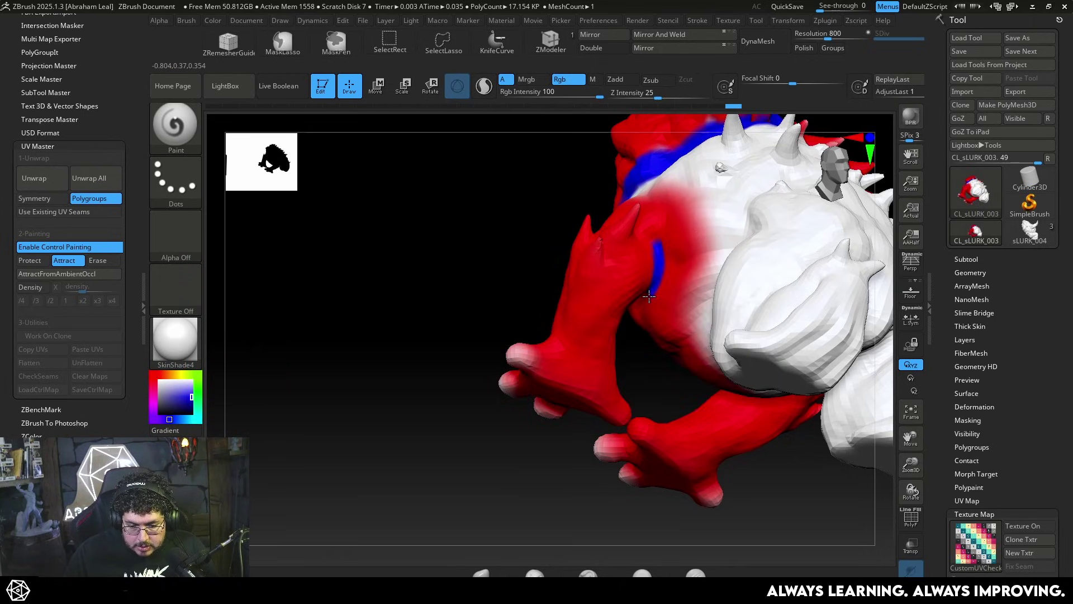
pyautogui.moveTo(570, 187); pyautogui.dragTo(656, 239)
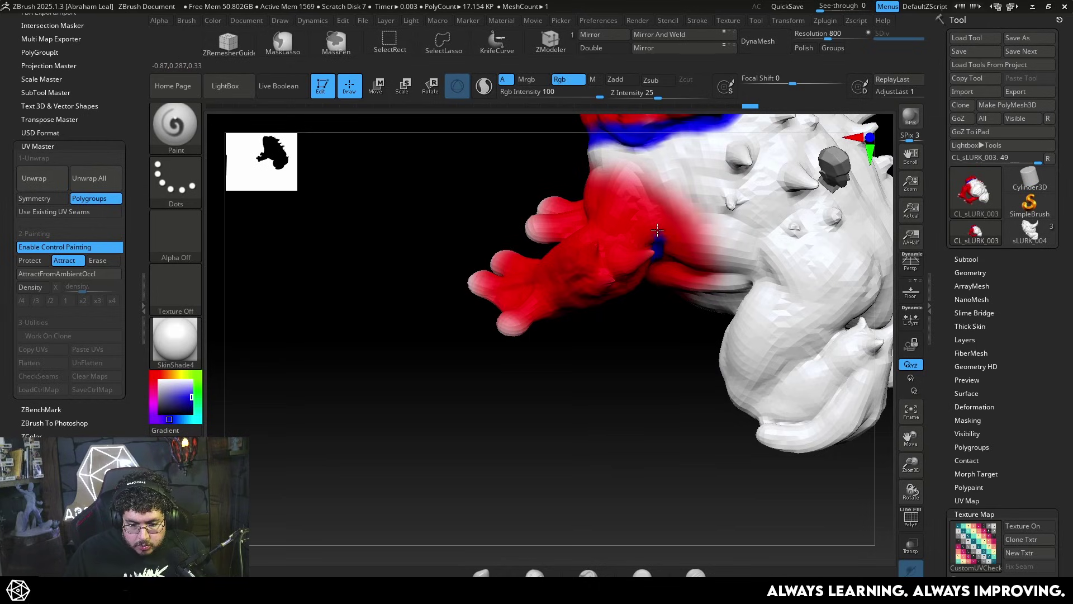
pyautogui.moveTo(626, 191); pyautogui.dragTo(616, 183)
pyautogui.moveTo(573, 182); pyautogui.dragTo(664, 188)
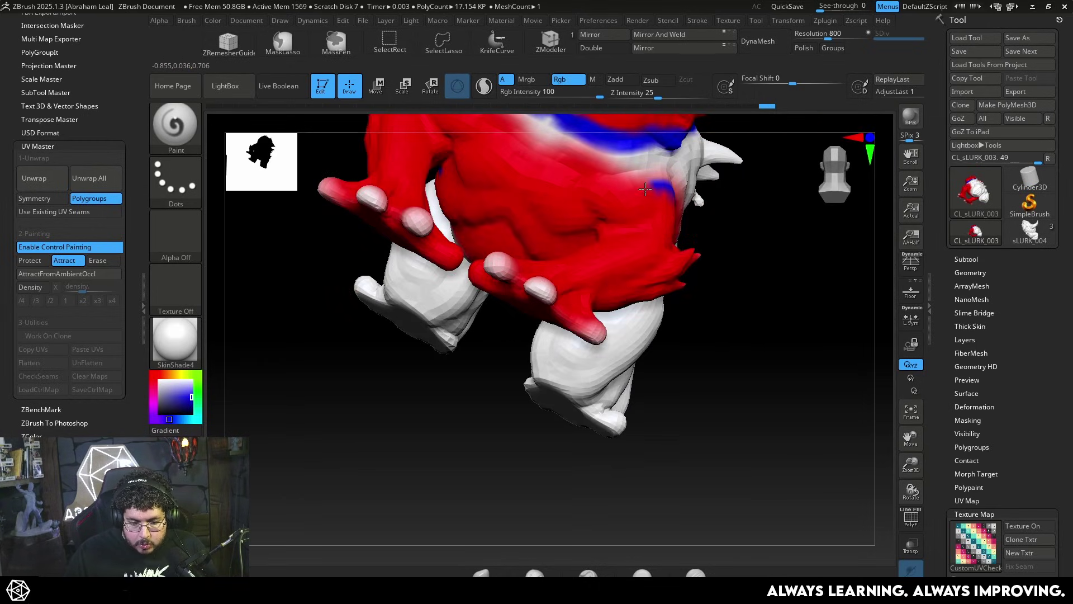
pyautogui.moveTo(743, 185); pyautogui.dragTo(705, 224, button='right')
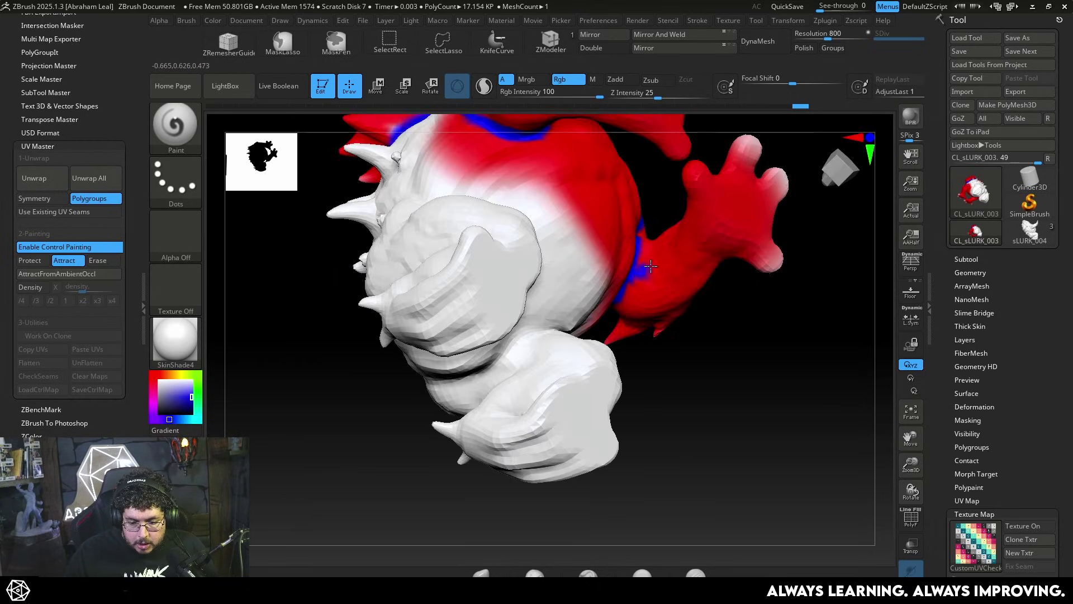
# Extend the Attract seam lines along the inner front legs and across the edges of the hands and fingers.
pyautogui.moveTo(847, 203); pyautogui.dragTo(752, 280, button='right')
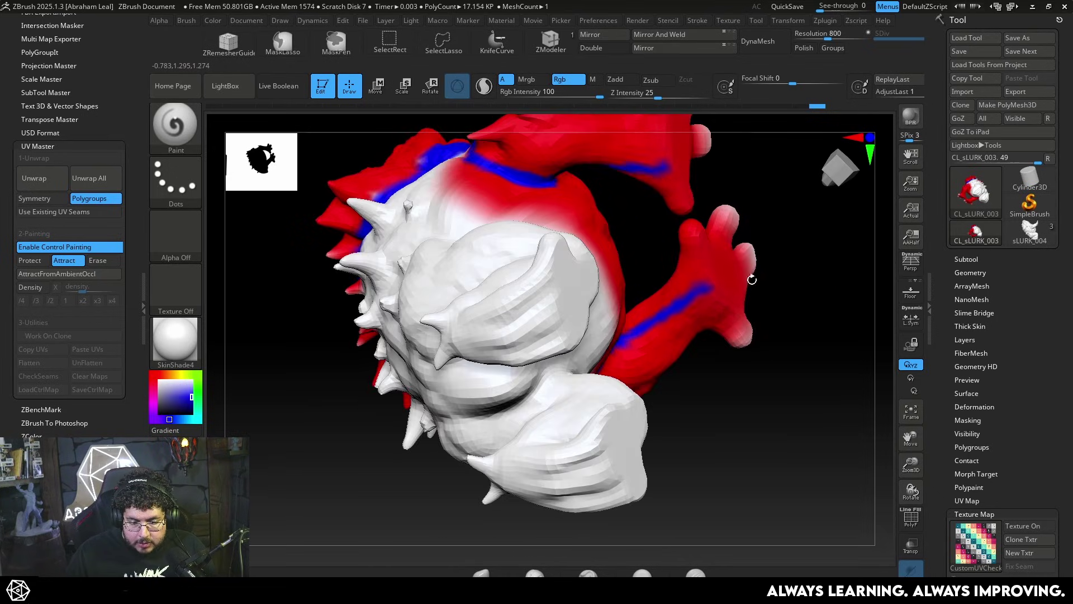
pyautogui.moveTo(689, 229); pyautogui.dragTo(676, 289, button='right')
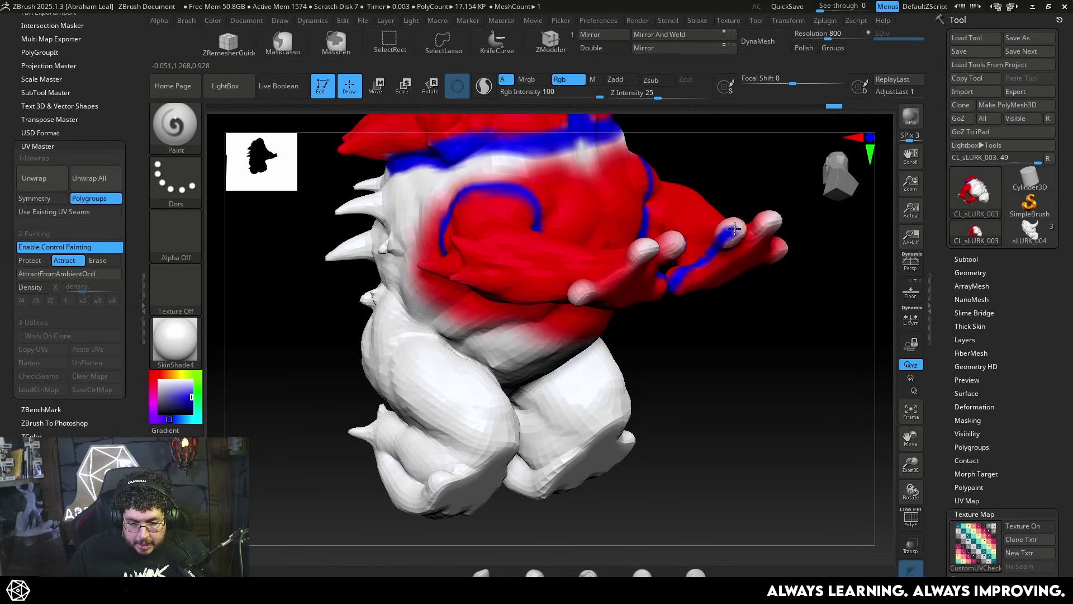
pyautogui.moveTo(734, 228); pyautogui.dragTo(671, 275, button='right')
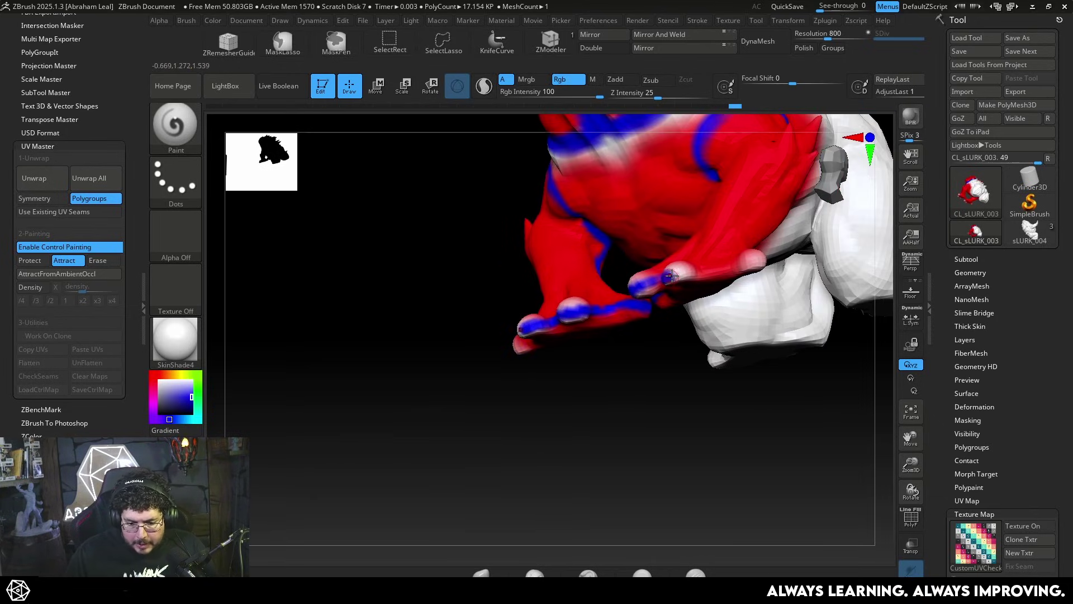
pyautogui.moveTo(751, 260); pyautogui.dragTo(676, 307, button='right')
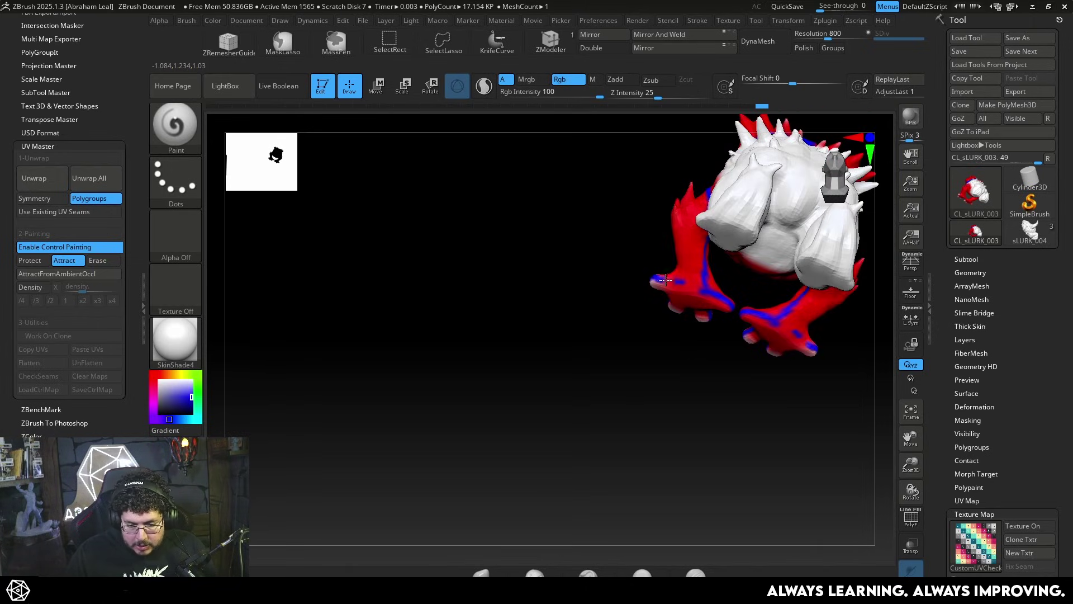
# Cover the back and hind legs with Protect paint and mark Attract seams around the hind body and feet.
pyautogui.moveTo(620, 261); pyautogui.dragTo(643, 386, button='right')
pyautogui.press('f')
pyautogui.moveTo(785, 313); pyautogui.dragTo(727, 327, button='right')
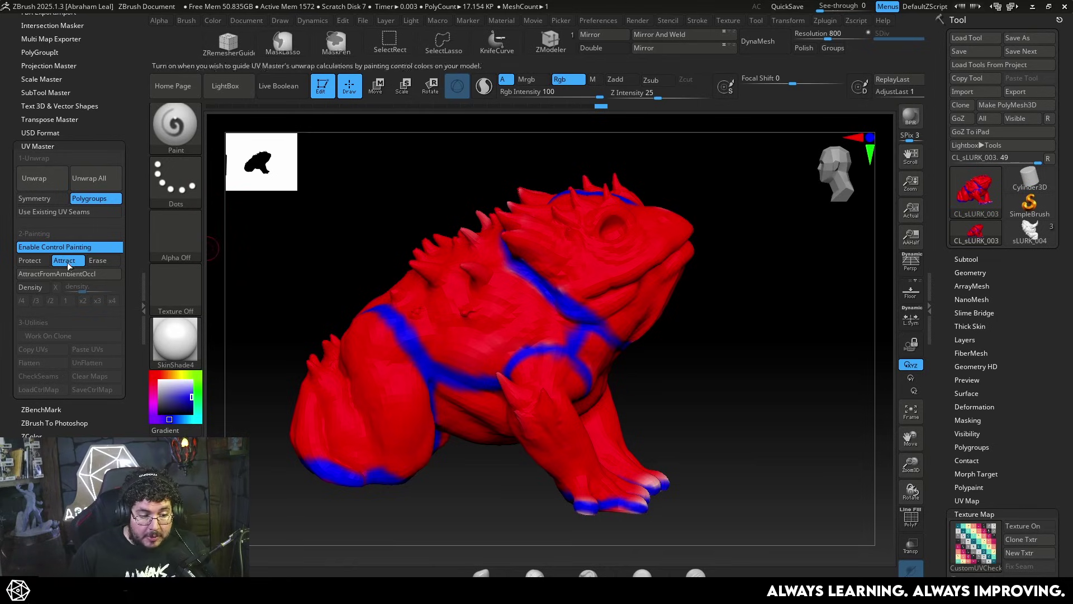
# Unwrap the clone using the painted control areas and examine its flattened islands with Morph UV.
pyautogui.click(44, 178)
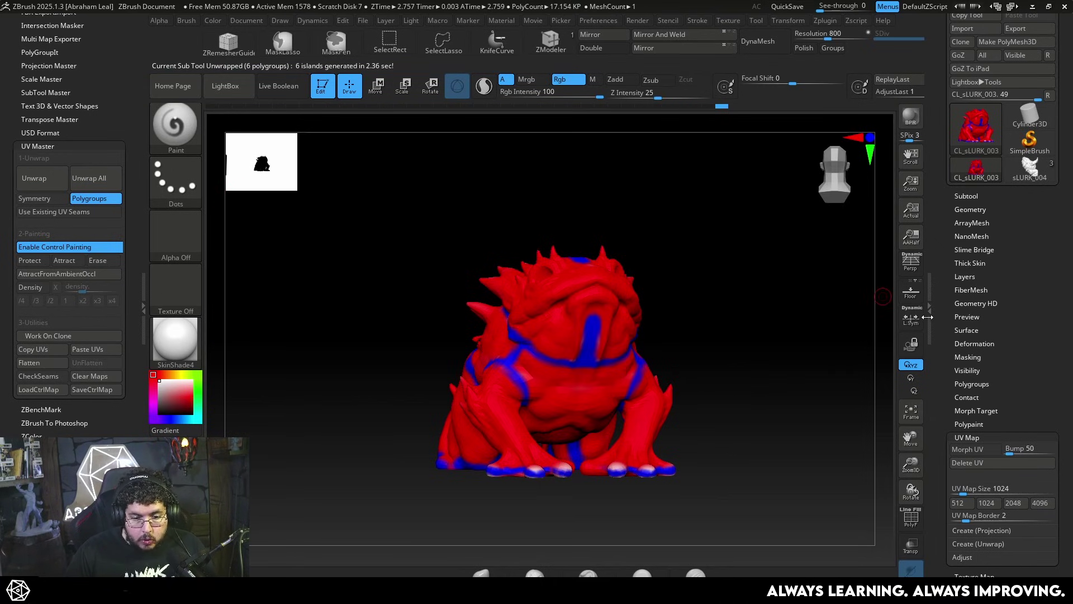
pyautogui.click(971, 451)
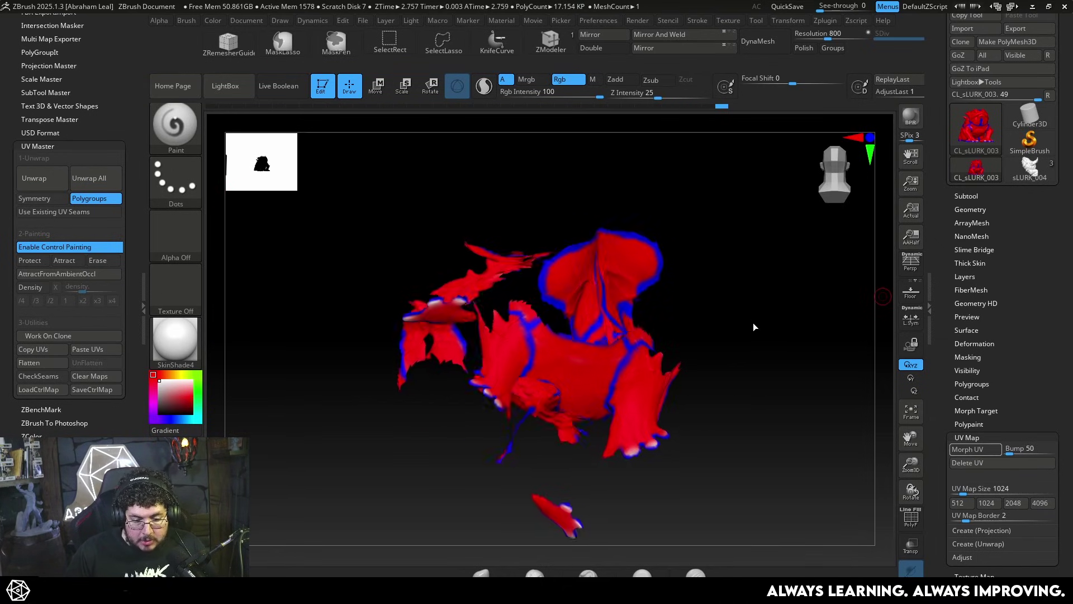
pyautogui.keyDown('alt'); pyautogui.moveTo(777, 349); pyautogui.dragTo(777, 341); pyautogui.keyUp('alt')
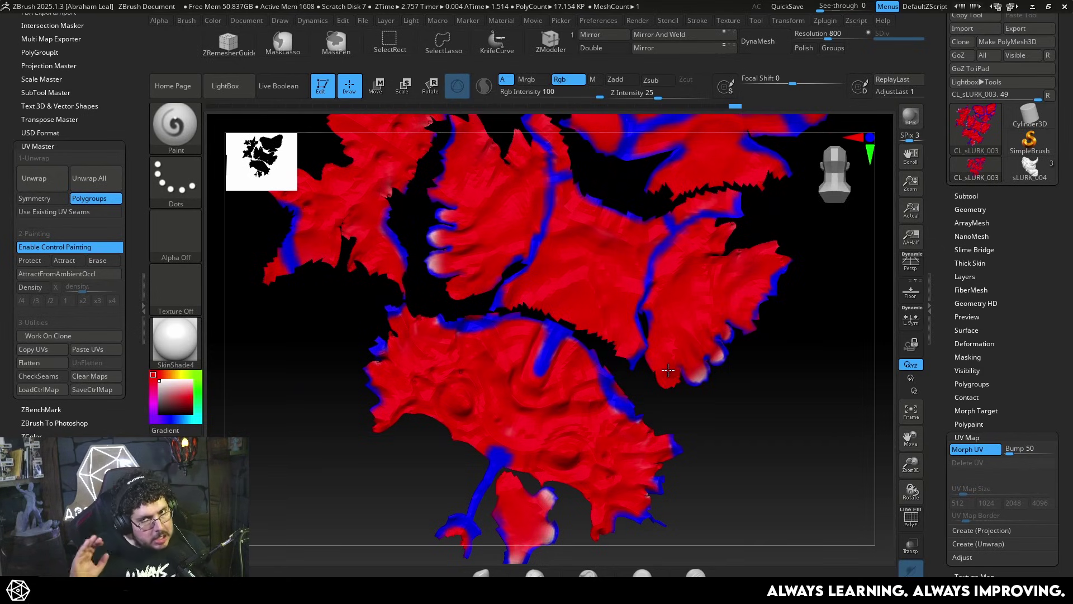
pyautogui.scroll(-3, 667, 370)
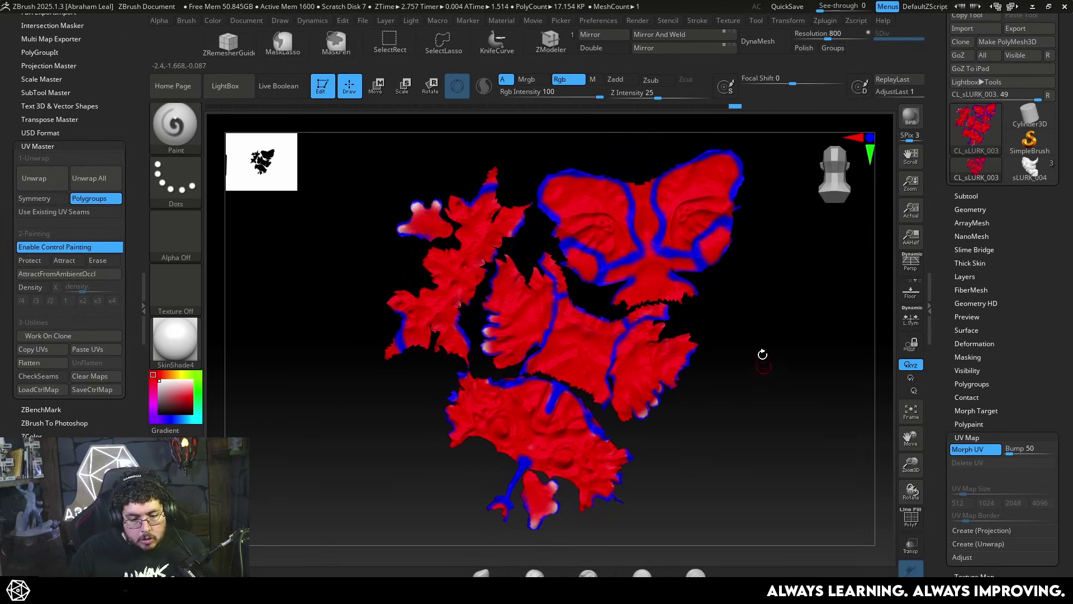
pyautogui.scroll(3, 763, 355)
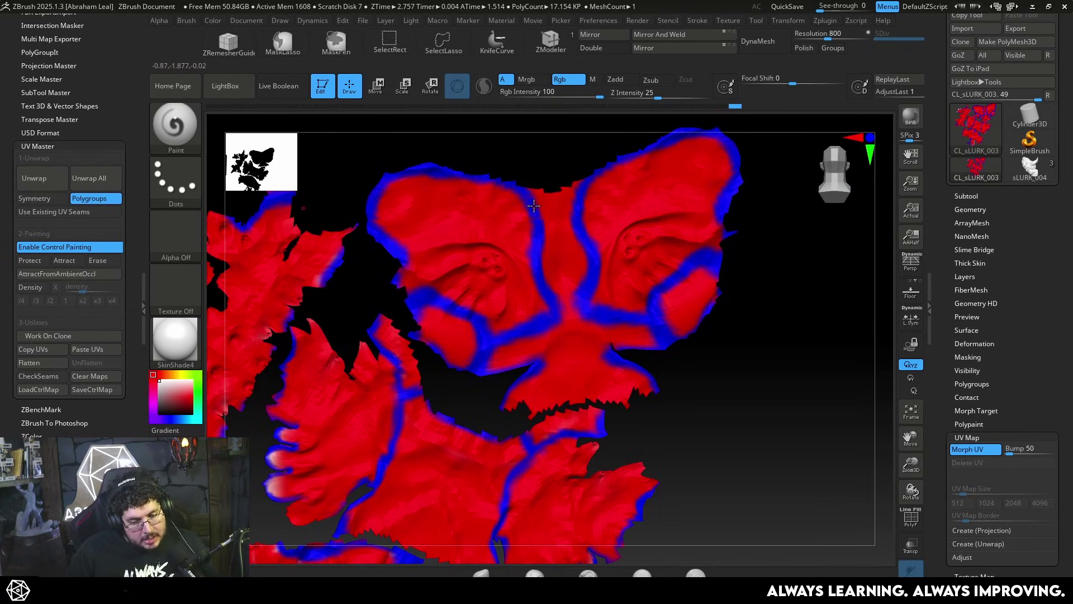
pyautogui.scroll(-3, 800, 379)
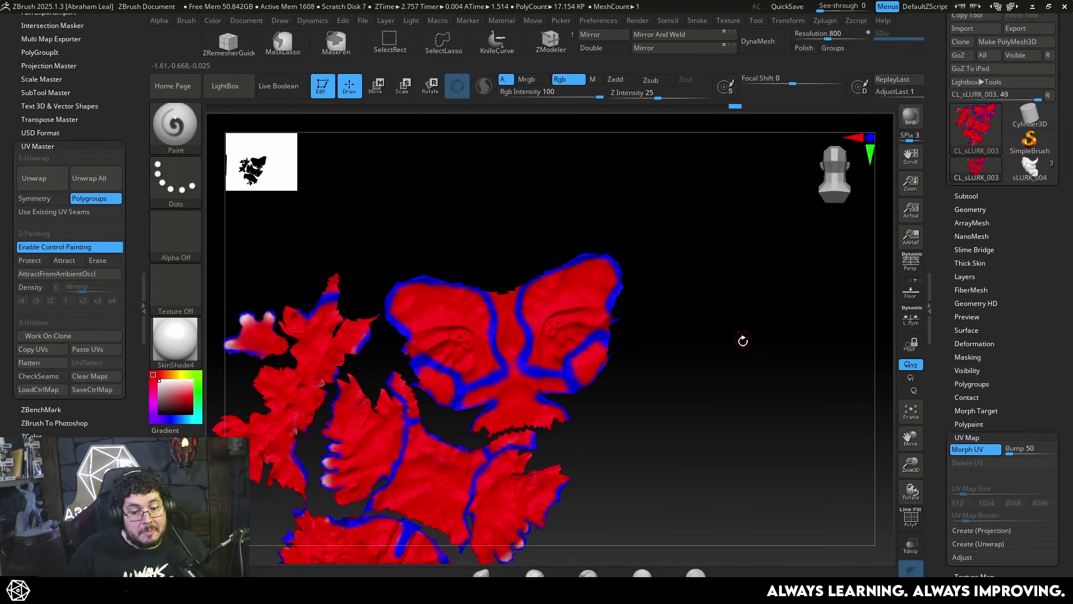
pyautogui.scroll(3, 747, 352)
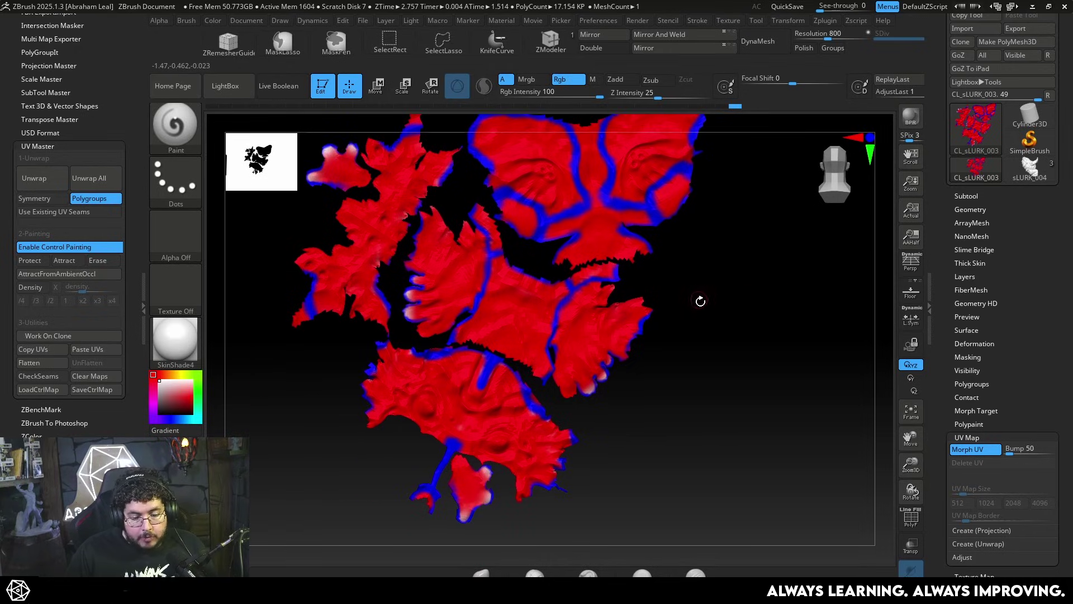
# Turn on Symmetry, unwrap the clone again and look over the new UV layout.
pyautogui.scroll(3, 773, 313)
pyautogui.scroll(-2, 725, 386)
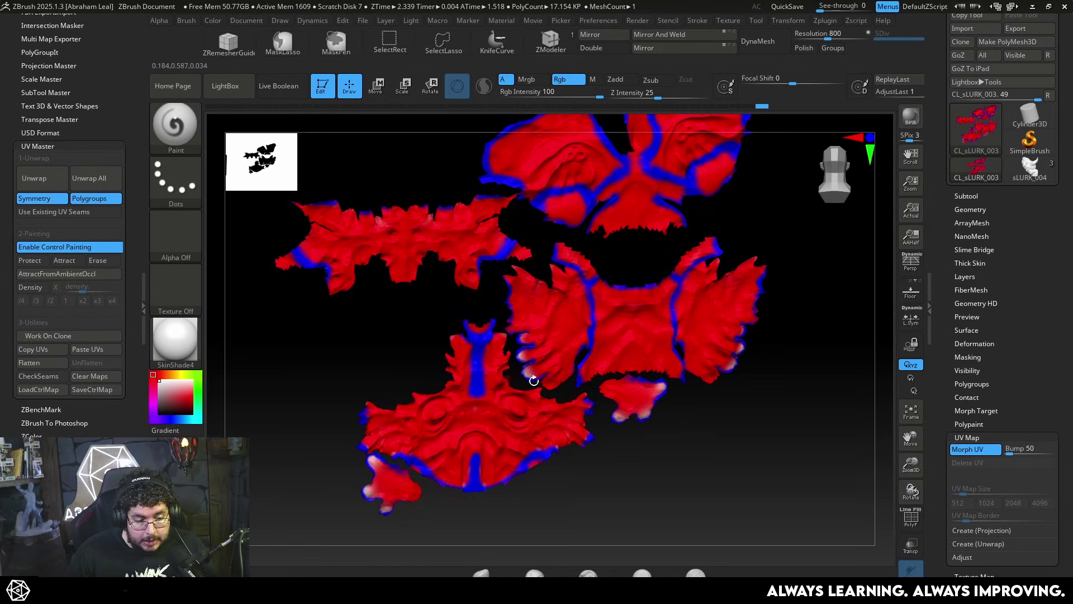
pyautogui.moveTo(794, 413)
pyautogui.keyDown('ctrl'); pyautogui.mouseDown(button='right')
pyautogui.moveTo(790, 377)
pyautogui.moveTo(792, 413)
pyautogui.mouseUp(button='right'); pyautogui.keyUp('ctrl')
# Return the creature from its UV layout to 3D and inspect the checker texture on it, leaving the texture display off.
pyautogui.click(972, 451)
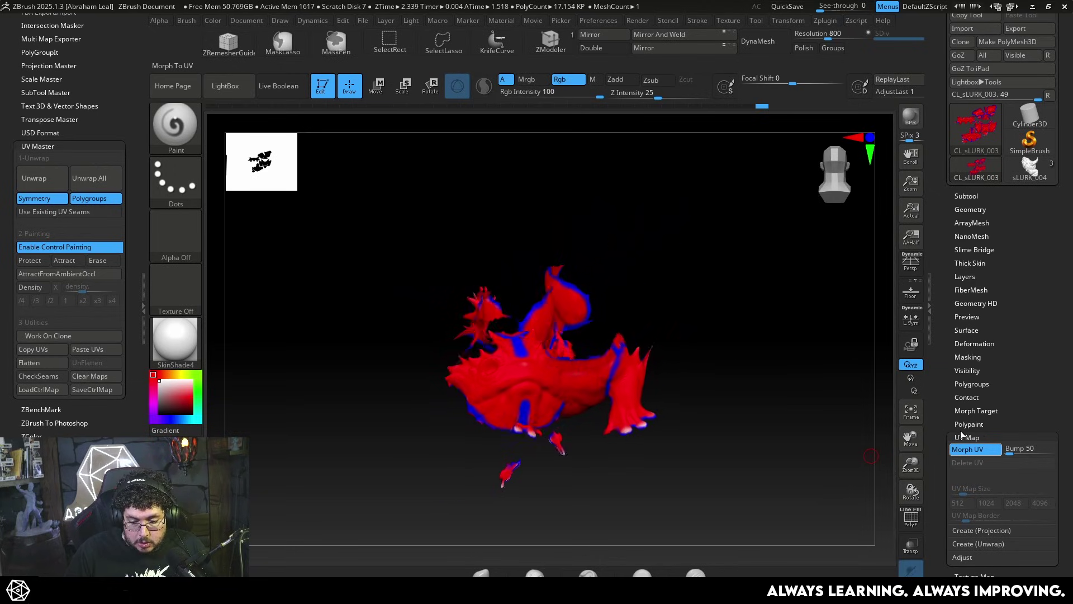
pyautogui.click(984, 438)
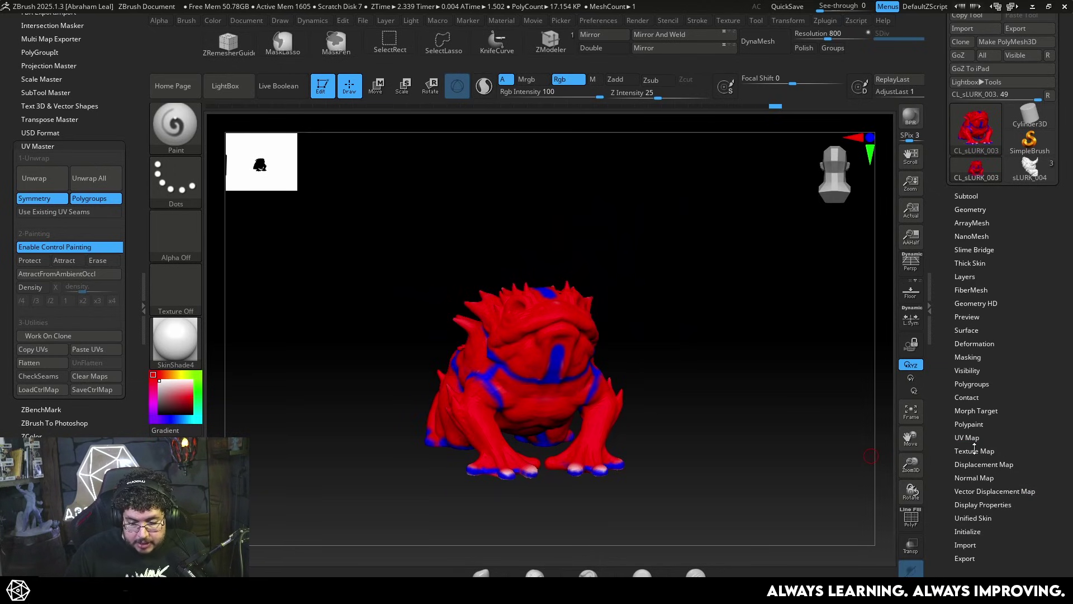
pyautogui.click(994, 452)
pyautogui.click(1025, 463)
pyautogui.scroll(5, 777, 405)
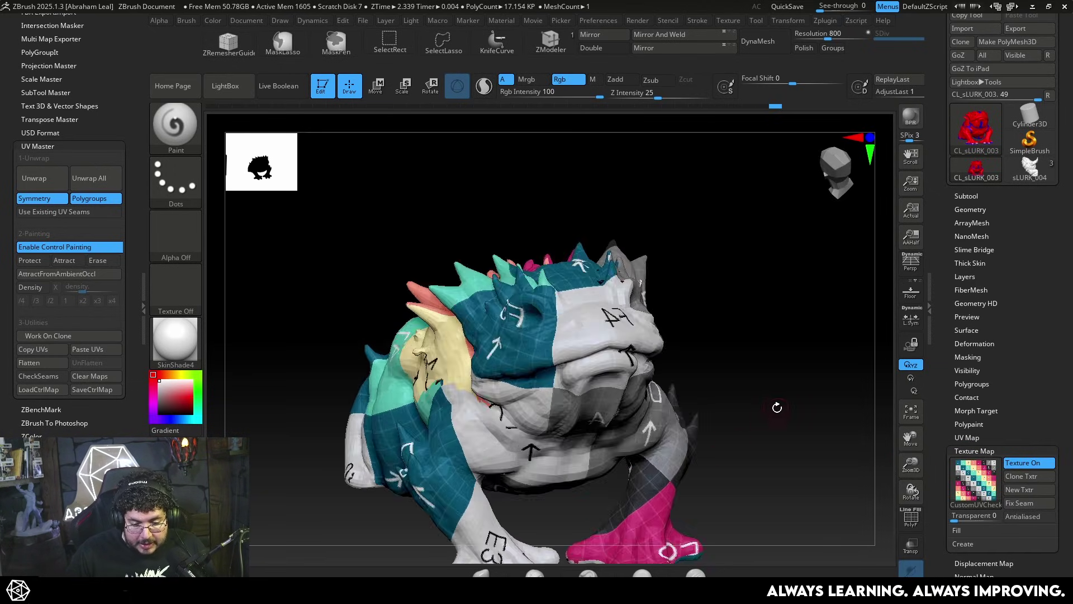
pyautogui.moveTo(805, 389); pyautogui.dragTo(771, 334)
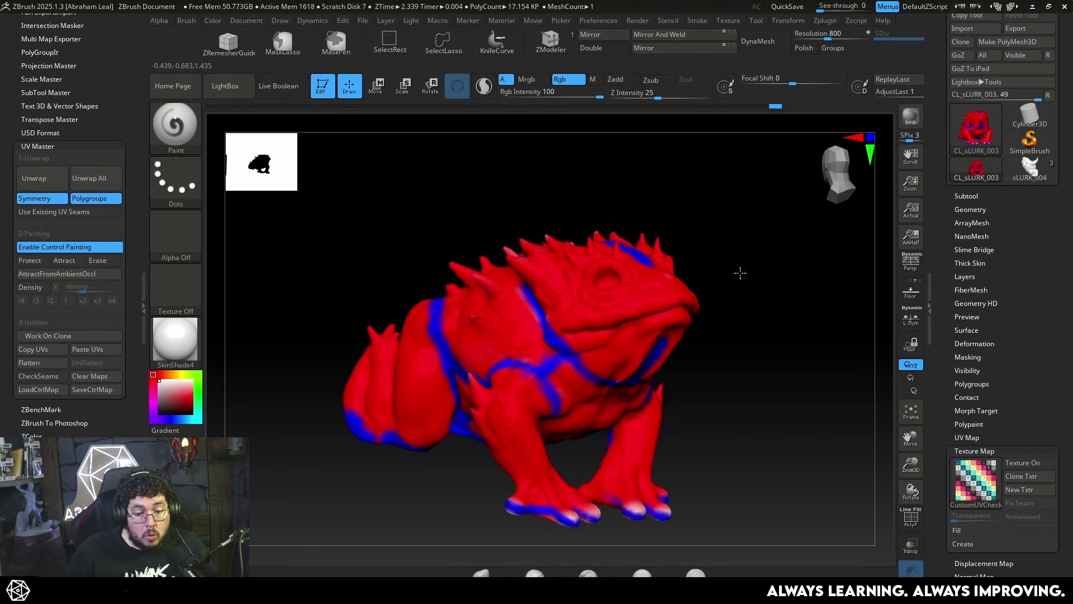
# Copy the UVs from the unwrapped clone and paste them onto the original sLURK_004 creature.
pyautogui.moveTo(738, 271); pyautogui.dragTo(715, 302)
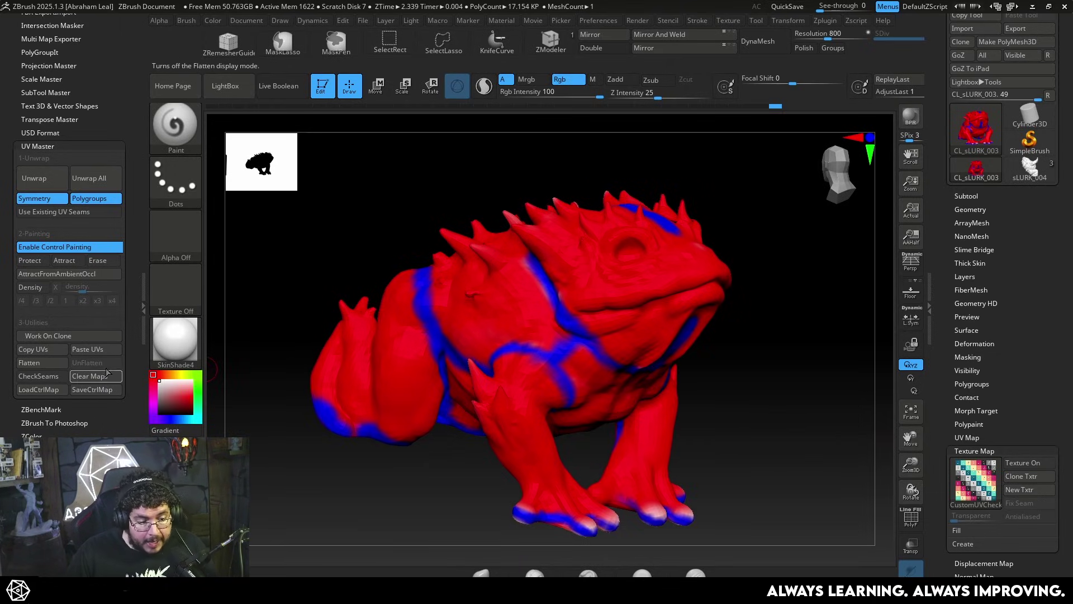
pyautogui.click(45, 350)
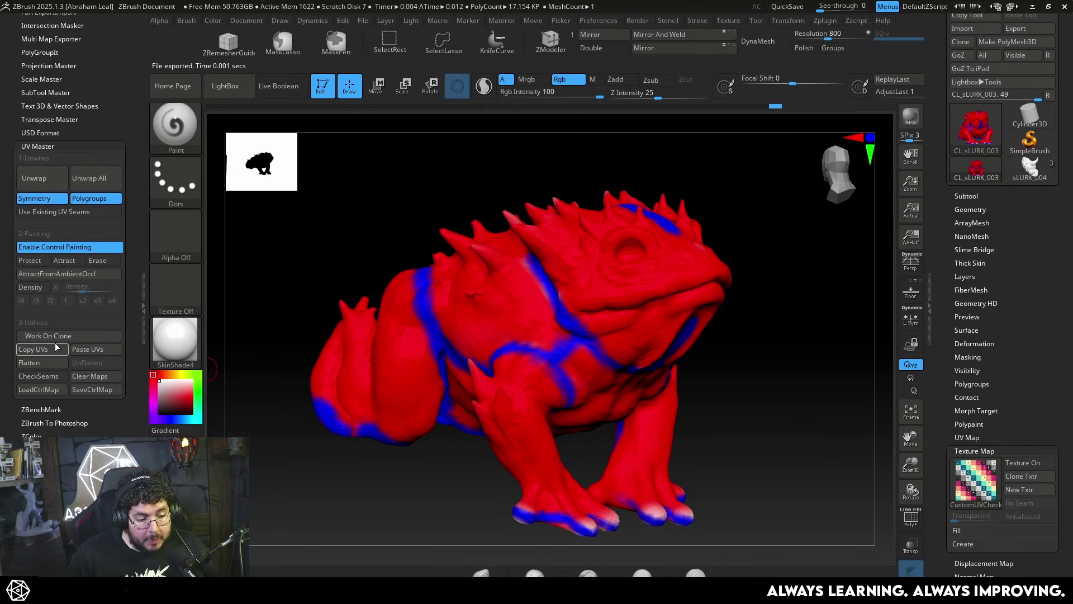
pyautogui.click(1030, 170)
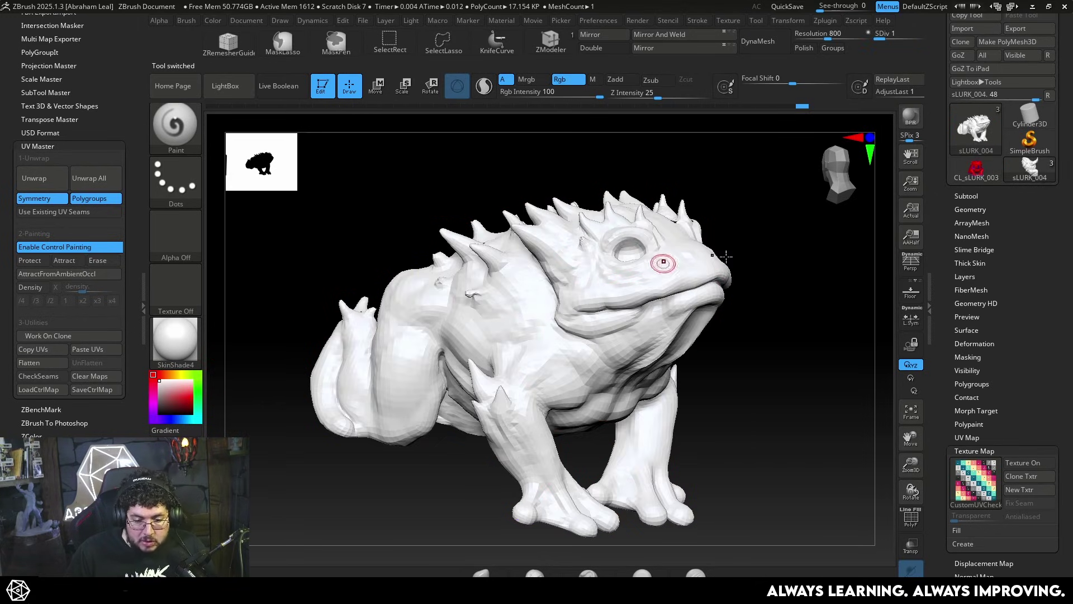
pyautogui.click(101, 348)
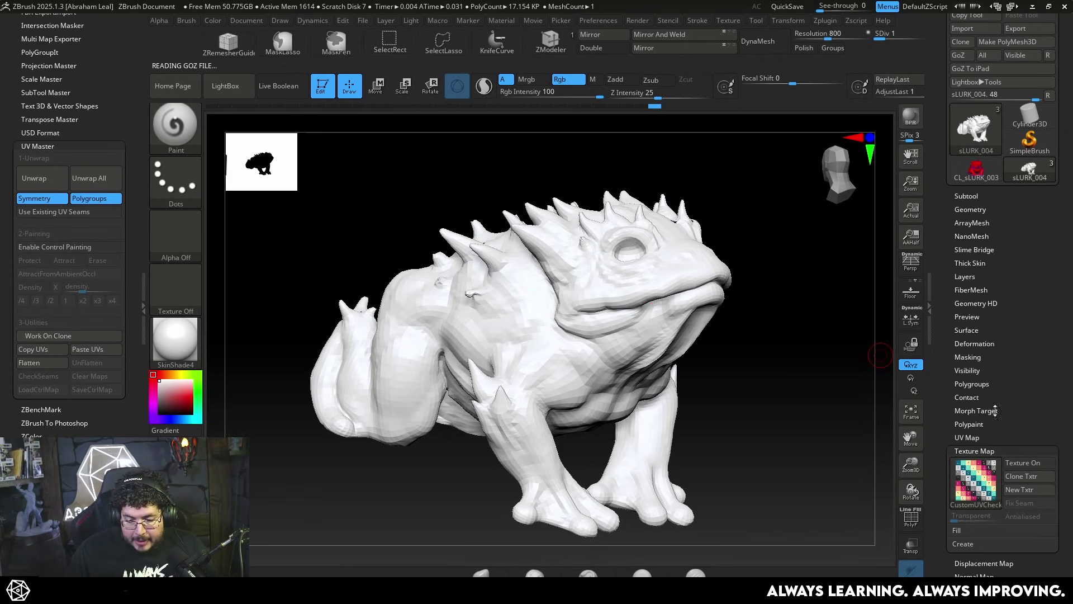
# Flatten the original creature with Morph UV to examine the transferred UV islands, then return it to 3D.
pyautogui.click(971, 437)
pyautogui.click(969, 453)
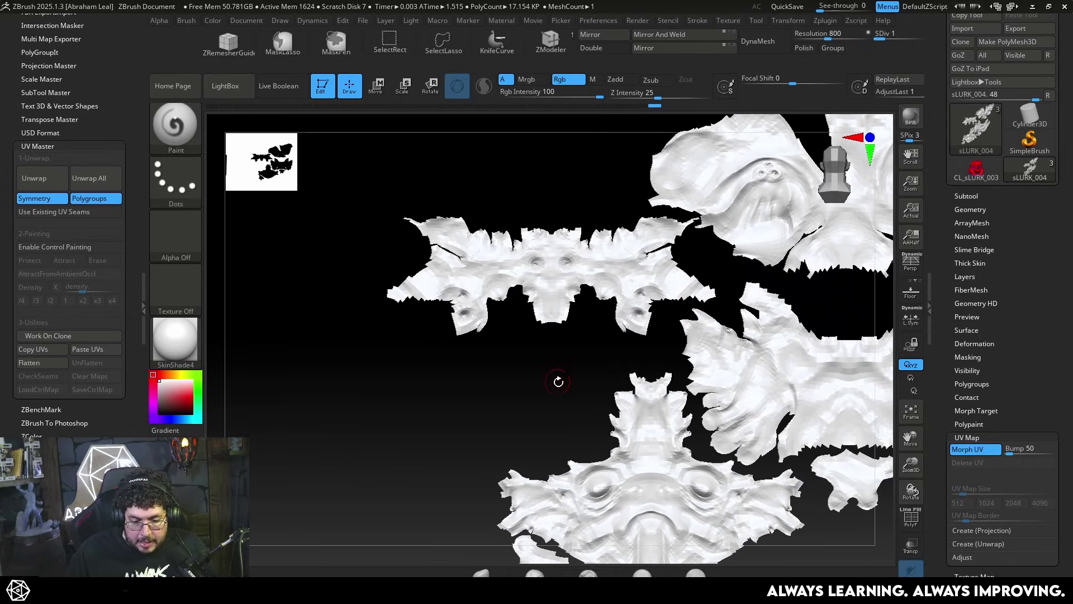
pyautogui.click(972, 453)
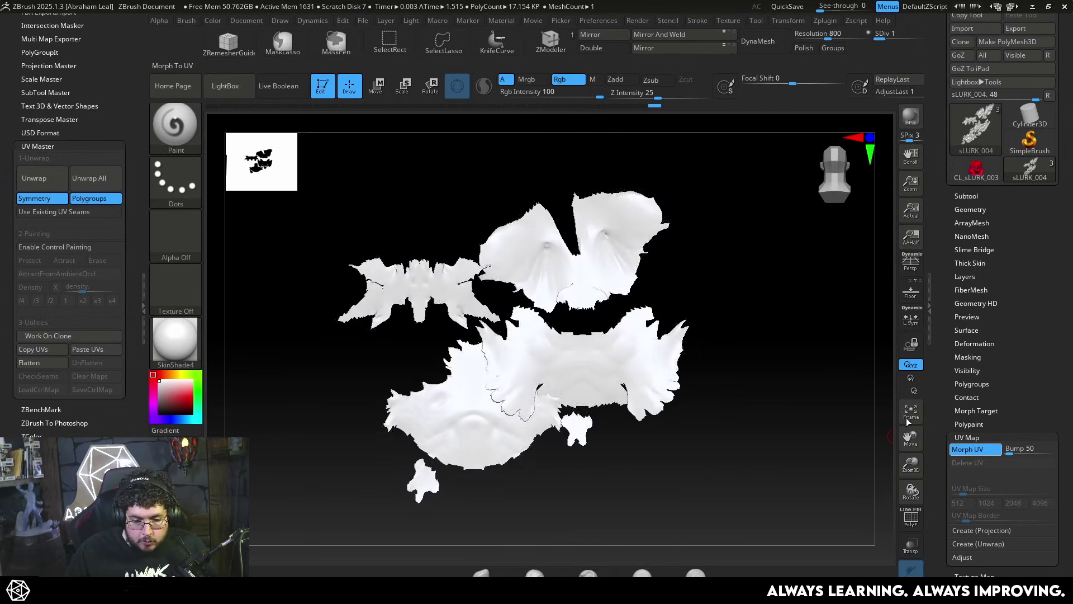
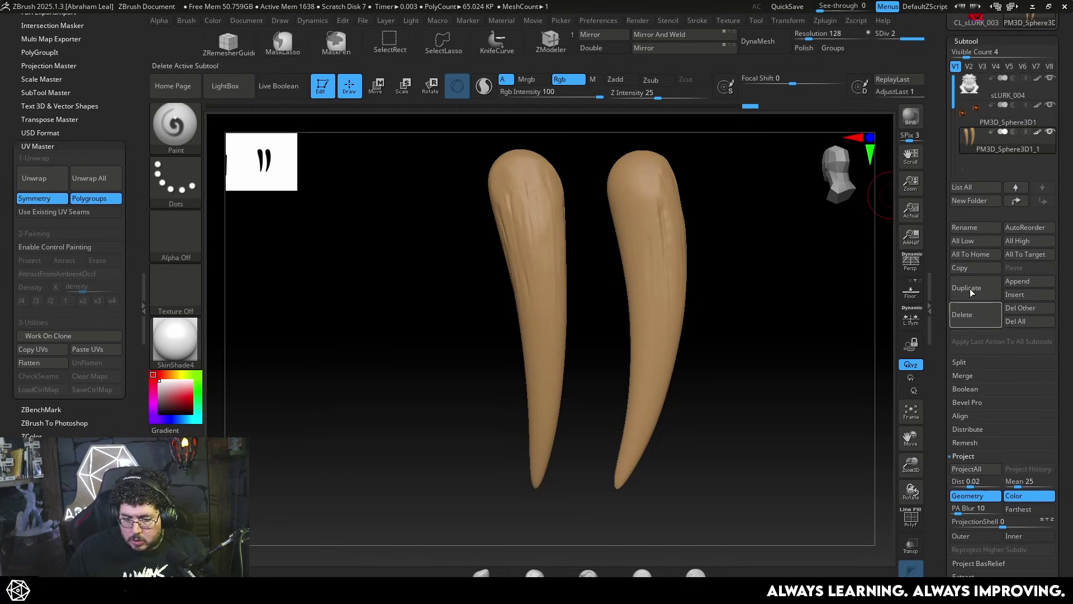
# Duplicate the tusks subtool, ZRemesh the copy at a target polygon count of 5 and subdivide it to level 3.
pyautogui.click(971, 288)
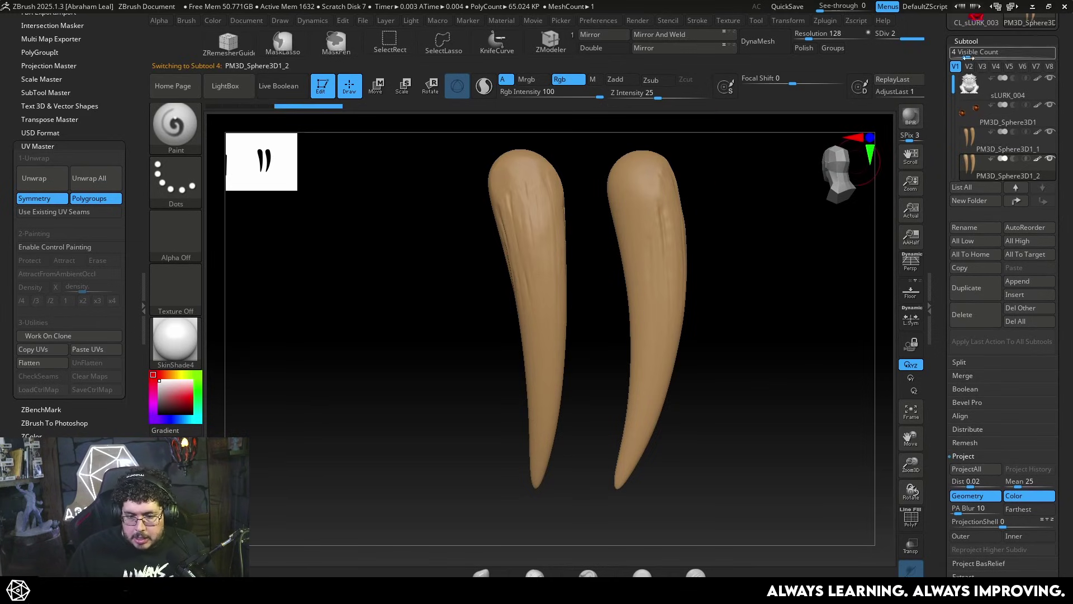
pyautogui.click(968, 41)
pyautogui.click(970, 54)
pyautogui.click(970, 281)
pyautogui.click(988, 300)
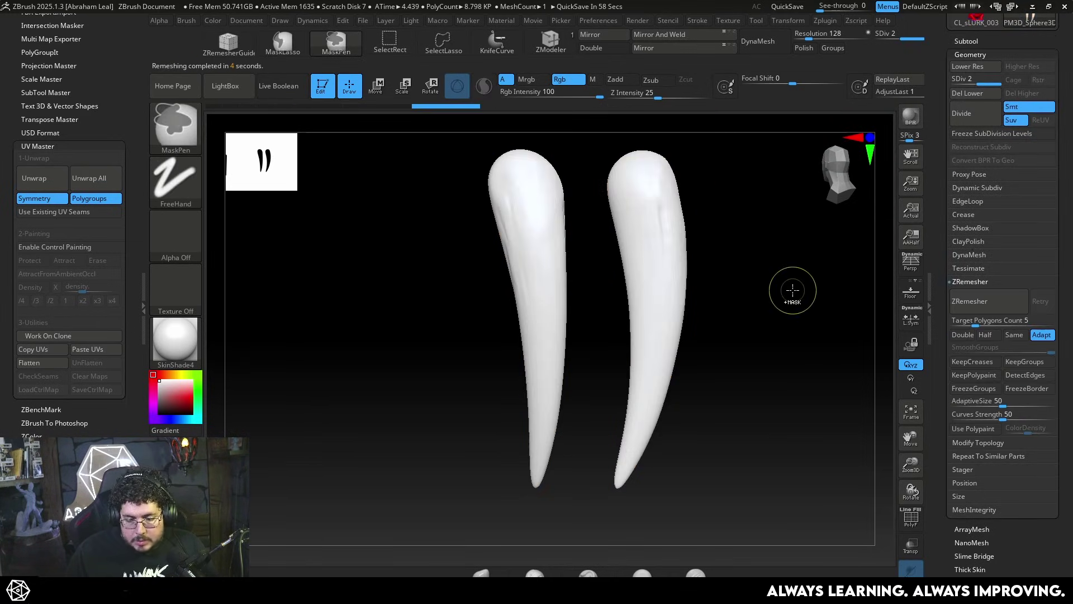
pyautogui.click(975, 54)
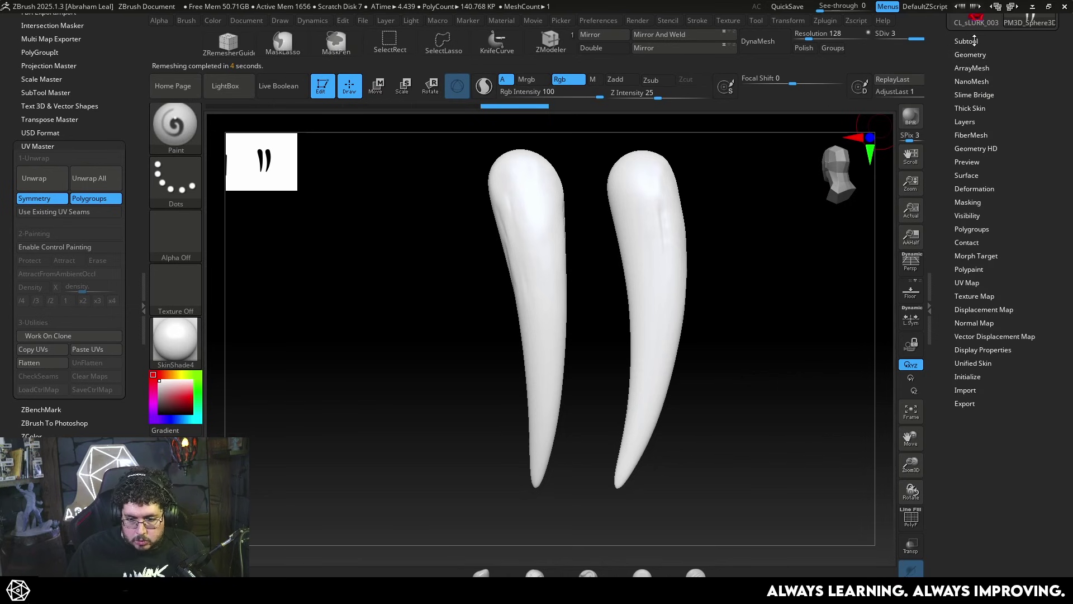
# Project the original tusks' detail and polypaint onto the remeshed copy, and delete the original tusks subtool.
pyautogui.click(968, 40)
pyautogui.keyDown('shift'); pyautogui.click(1047, 161); pyautogui.keyUp('shift')
pyautogui.click(972, 470)
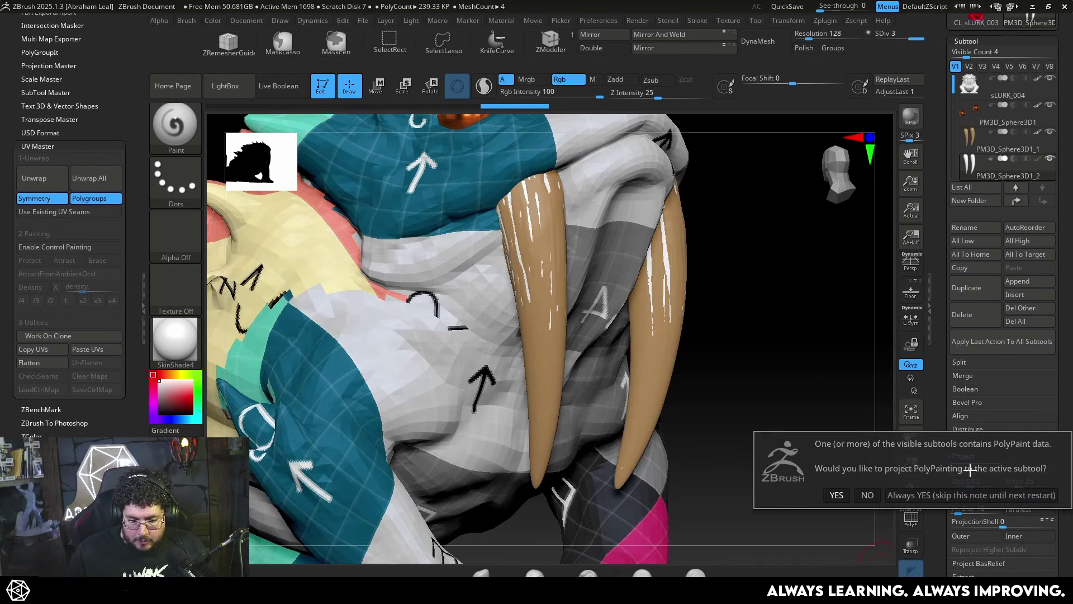
pyautogui.click(837, 495)
pyautogui.click(975, 317)
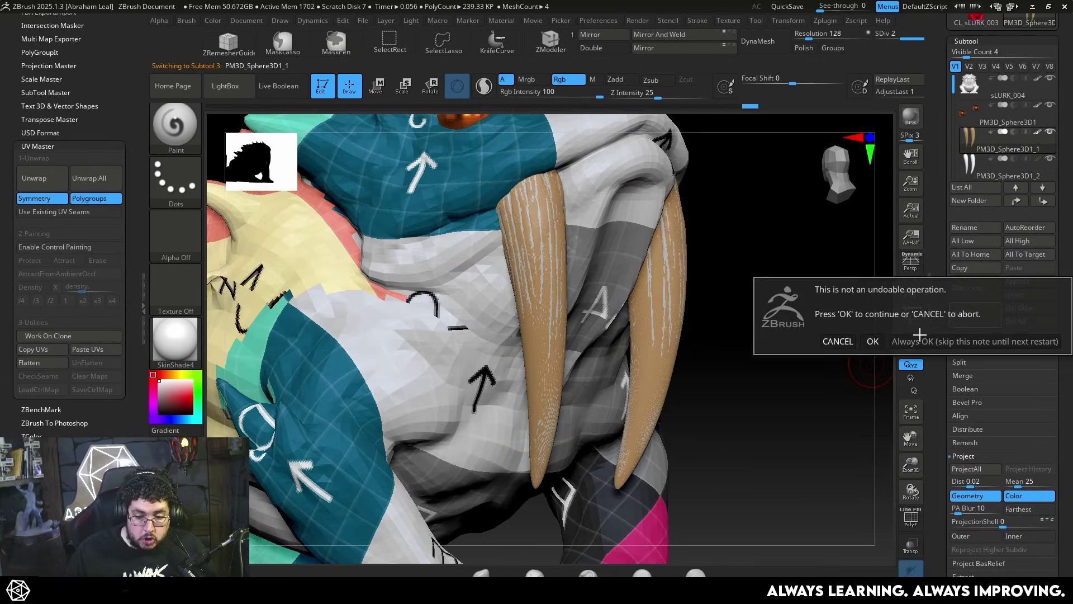
pyautogui.click(873, 341)
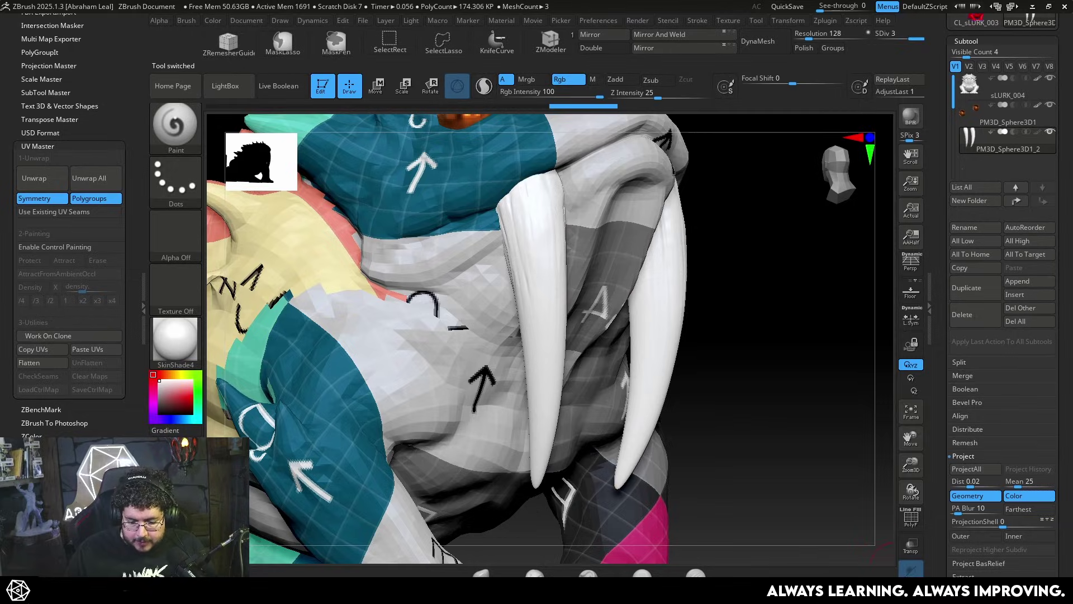
# Isolate the remeshed tusks and lower them to subdivision level 1.
pyautogui.click(909, 568)
pyautogui.moveTo(824, 448)
pyautogui.mouseDown()
pyautogui.moveTo(778, 371)
pyautogui.moveTo(742, 395)
pyautogui.mouseUp()
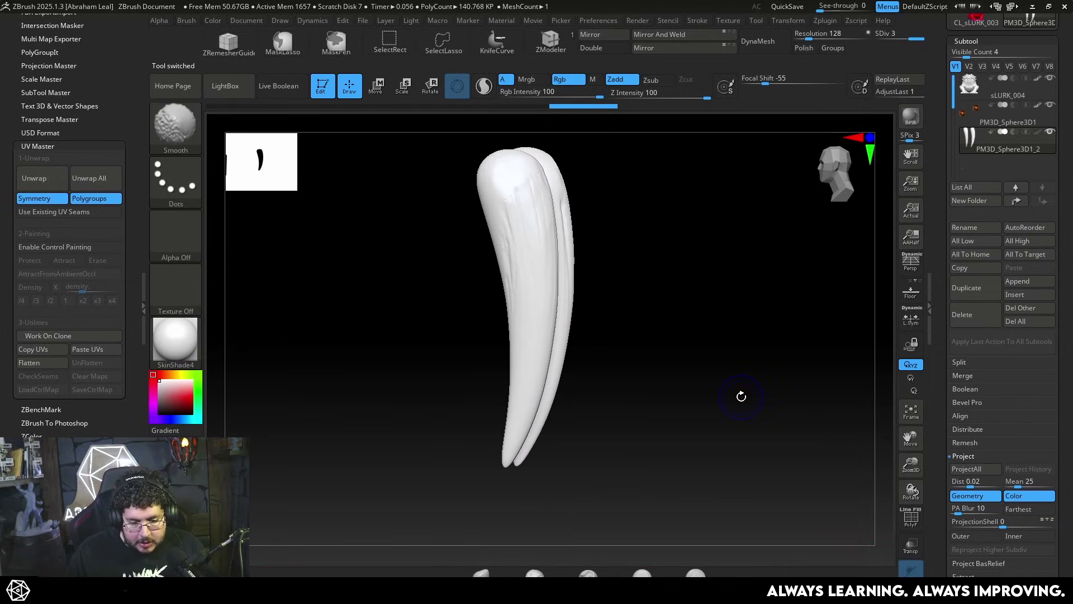
pyautogui.hotkey('shift', 'd')
pyautogui.hotkey('shift', 'd')
pyautogui.moveTo(699, 330)
pyautogui.keyDown('shift'); pyautogui.mouseDown()
pyautogui.moveTo(723, 365)
pyautogui.moveTo(670, 367)
pyautogui.mouseUp(); pyautogui.keyUp('shift')
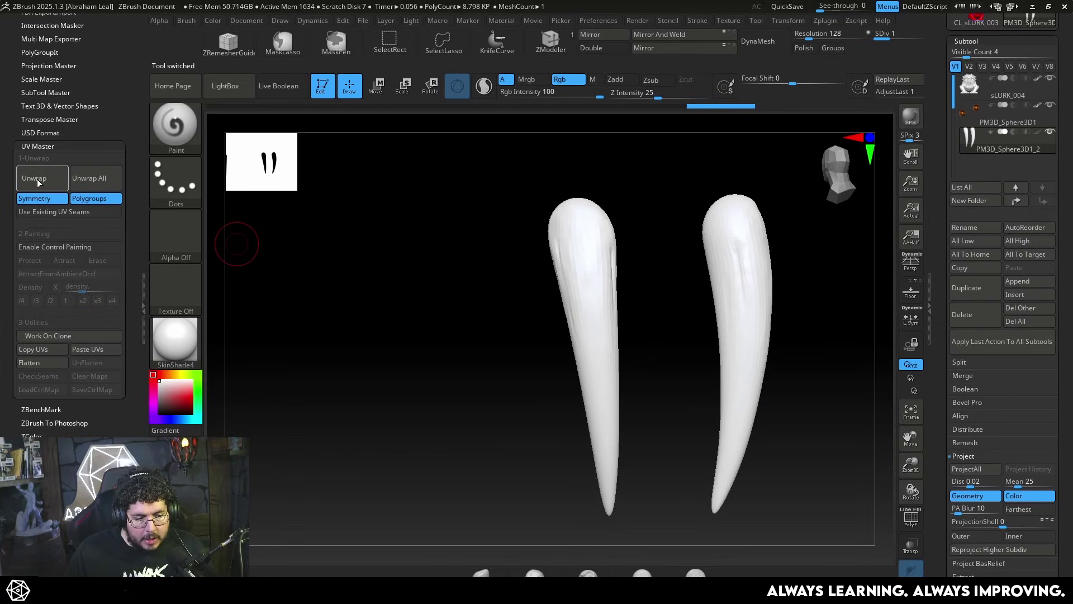
# Show the polygroup wireframe and assign the rounded upper caps of both tusks their own polygroup.
pyautogui.hotkey('shift', 'f')
pyautogui.moveTo(827, 486); pyautogui.dragTo(780, 273)
pyautogui.moveTo(767, 211)
pyautogui.keyDown('ctrl'); pyautogui.keyDown('alt'); pyautogui.keyDown('shift'); pyautogui.mouseDown()
pyautogui.moveTo(453, 270)
pyautogui.moveTo(469, 265)
pyautogui.mouseUp(); pyautogui.keyUp('shift'); pyautogui.keyUp('alt'); pyautogui.keyUp('ctrl')
pyautogui.moveTo(566, 222)
pyautogui.keyDown('ctrl'); pyautogui.keyDown('shift'); pyautogui.mouseDown()
pyautogui.moveTo(477, 262)
pyautogui.moveTo(639, 280)
pyautogui.moveTo(712, 209)
pyautogui.moveTo(699, 211)
pyautogui.mouseUp(); pyautogui.keyUp('shift'); pyautogui.keyUp('ctrl')
pyautogui.moveTo(798, 336); pyautogui.dragTo(828, 419)
pyautogui.hotkey('ctrl', 'w')
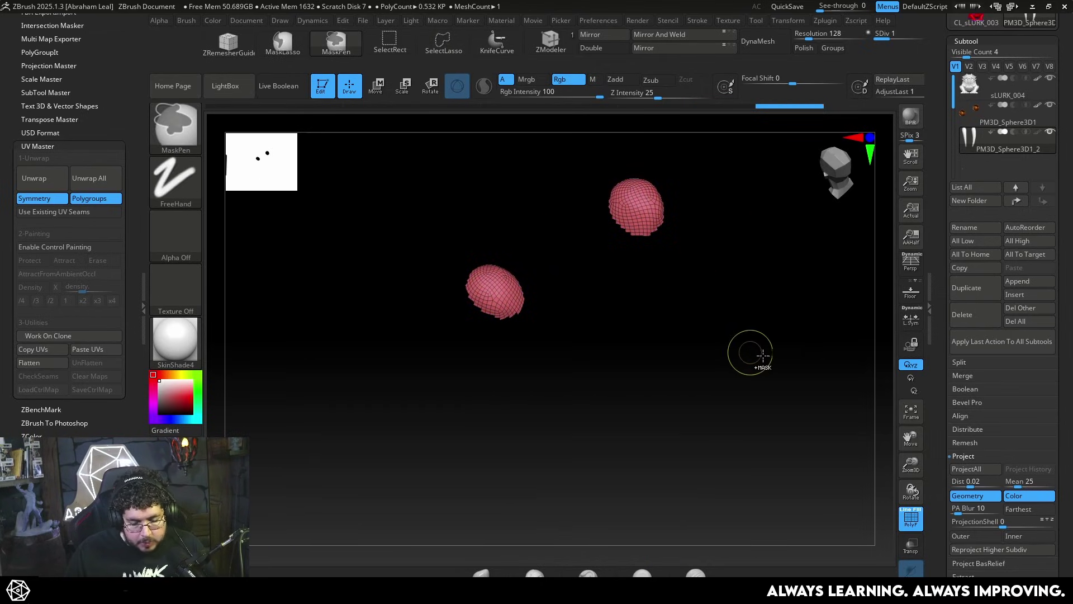
pyautogui.keyDown('ctrl'); pyautogui.keyDown('shift'); pyautogui.click(749, 354); pyautogui.keyUp('shift'); pyautogui.keyUp('ctrl')
pyautogui.moveTo(744, 364); pyautogui.dragTo(786, 308)
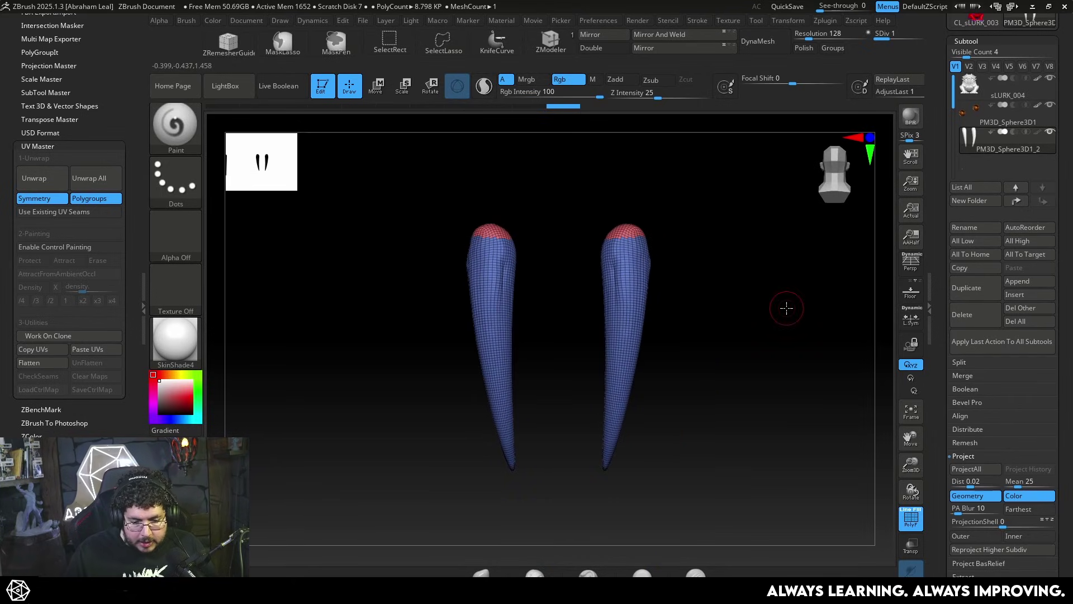
# Create a UV Master working clone of the tusks and enable control painting on it with the wireframe hidden.
pyautogui.click(50, 338)
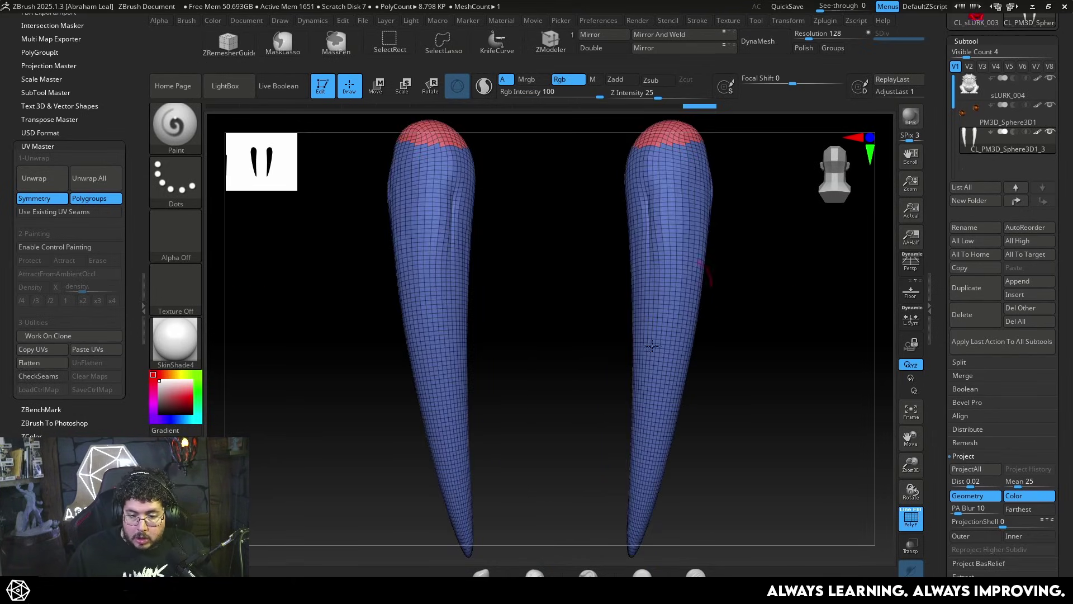
pyautogui.keyDown('alt'); pyautogui.moveTo(747, 358); pyautogui.dragTo(624, 260); pyautogui.keyUp('alt')
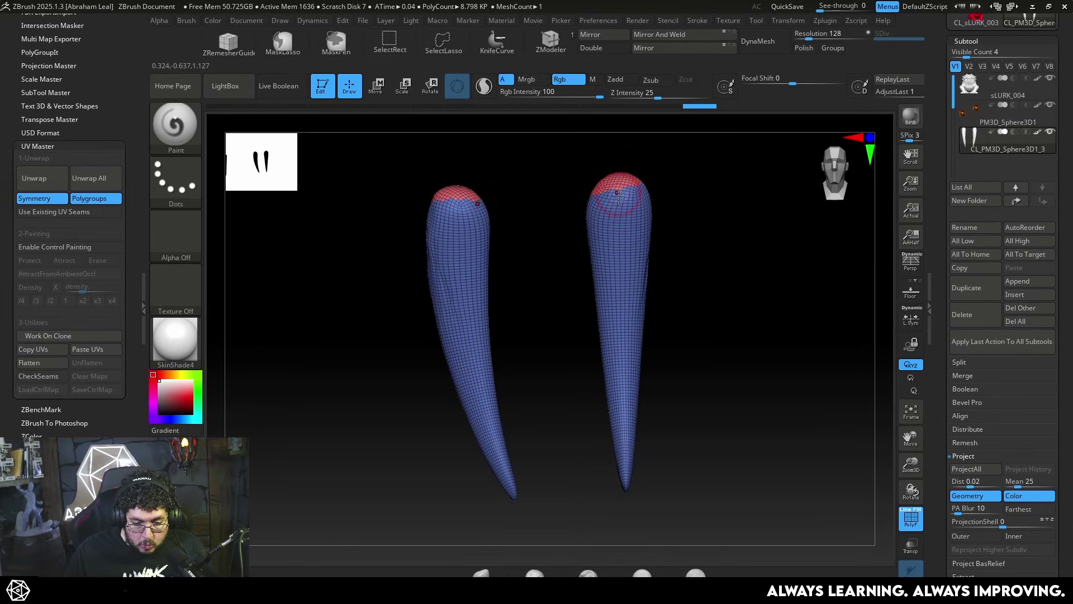
pyautogui.moveTo(618, 196); pyautogui.dragTo(709, 312)
pyautogui.click(55, 246)
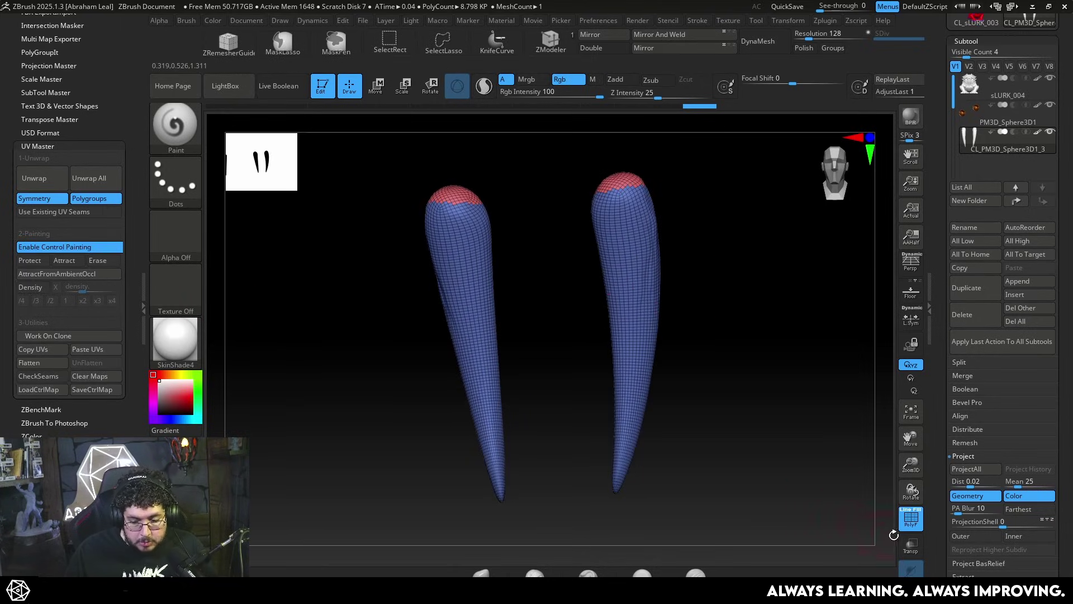
pyautogui.click(911, 517)
pyautogui.moveTo(841, 425); pyautogui.dragTo(724, 443)
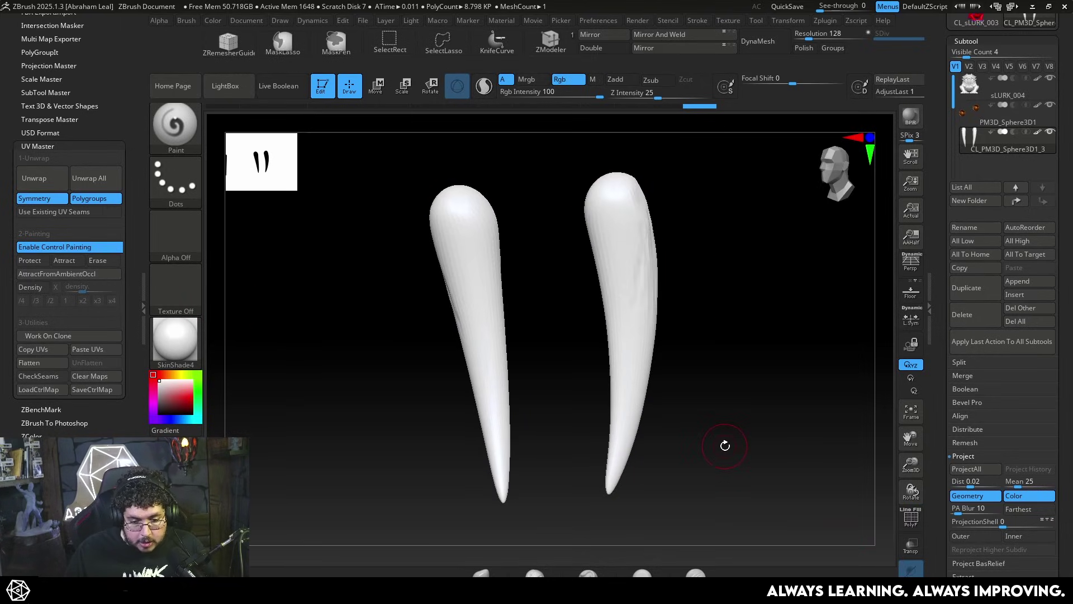
# Paint Protect over the tusk shafts below the rounded caps, down to the tips.
pyautogui.click(31, 260)
pyautogui.moveTo(438, 208)
pyautogui.mouseDown()
pyautogui.moveTo(447, 235)
pyautogui.moveTo(436, 273)
pyautogui.moveTo(548, 326)
pyautogui.moveTo(398, 383)
pyautogui.moveTo(556, 413)
pyautogui.moveTo(508, 414)
pyautogui.moveTo(500, 498)
pyautogui.moveTo(417, 371)
pyautogui.moveTo(419, 271)
pyautogui.moveTo(473, 481)
pyautogui.moveTo(458, 403)
pyautogui.mouseUp()
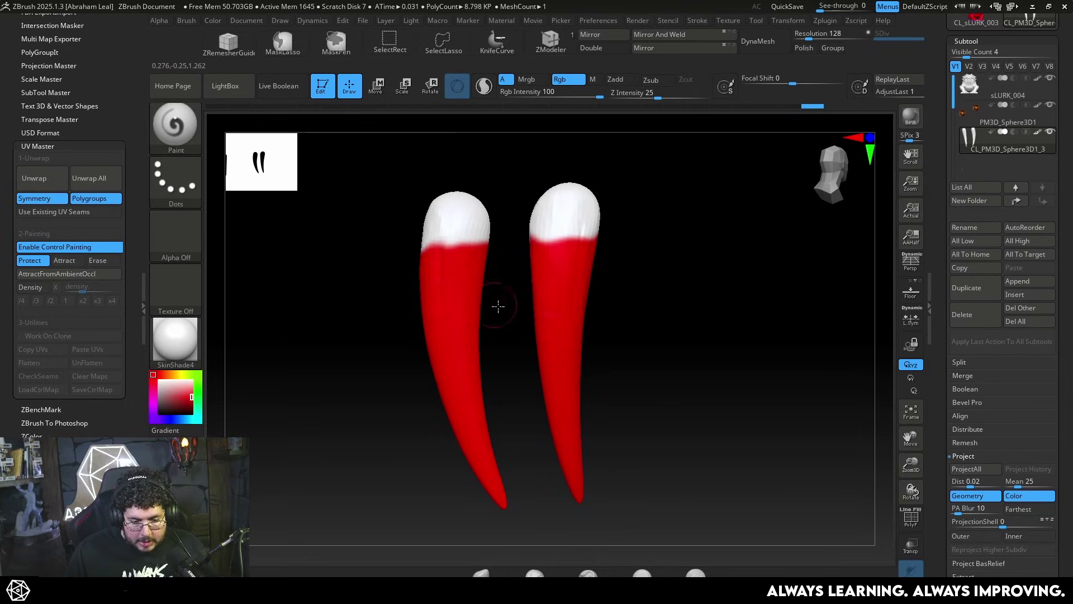
pyautogui.moveTo(499, 306)
pyautogui.mouseDown()
pyautogui.moveTo(398, 257)
pyautogui.moveTo(492, 250)
pyautogui.moveTo(587, 277)
pyautogui.moveTo(704, 268)
pyautogui.mouseUp()
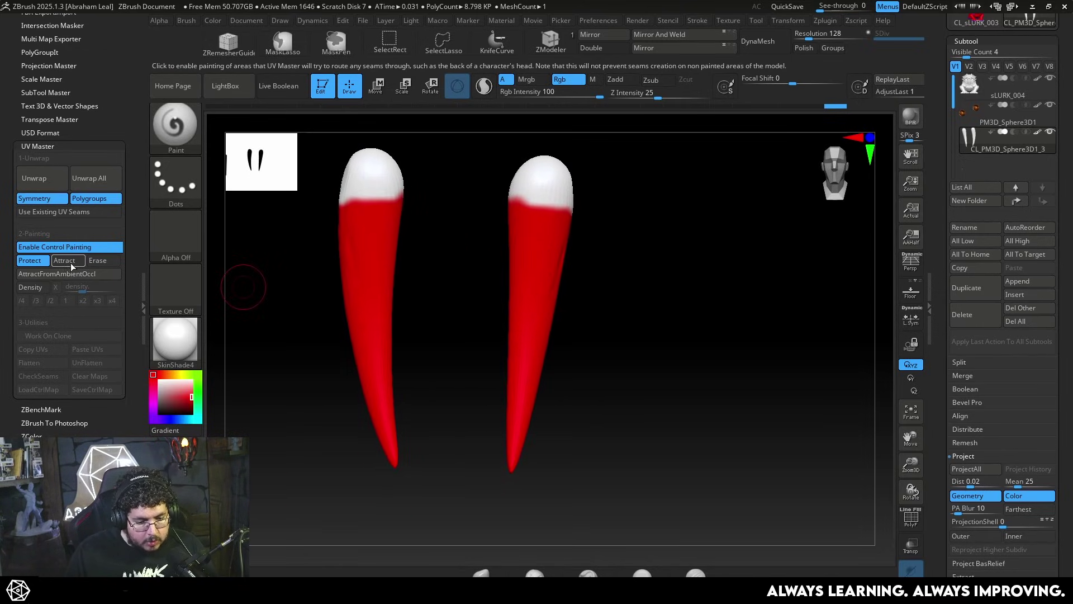
# Paint an Attract seam down the length of each tusk from below the cap to the tip.
pyautogui.click(72, 265)
pyautogui.moveTo(373, 197); pyautogui.dragTo(389, 441)
pyautogui.moveTo(492, 450); pyautogui.dragTo(224, 324)
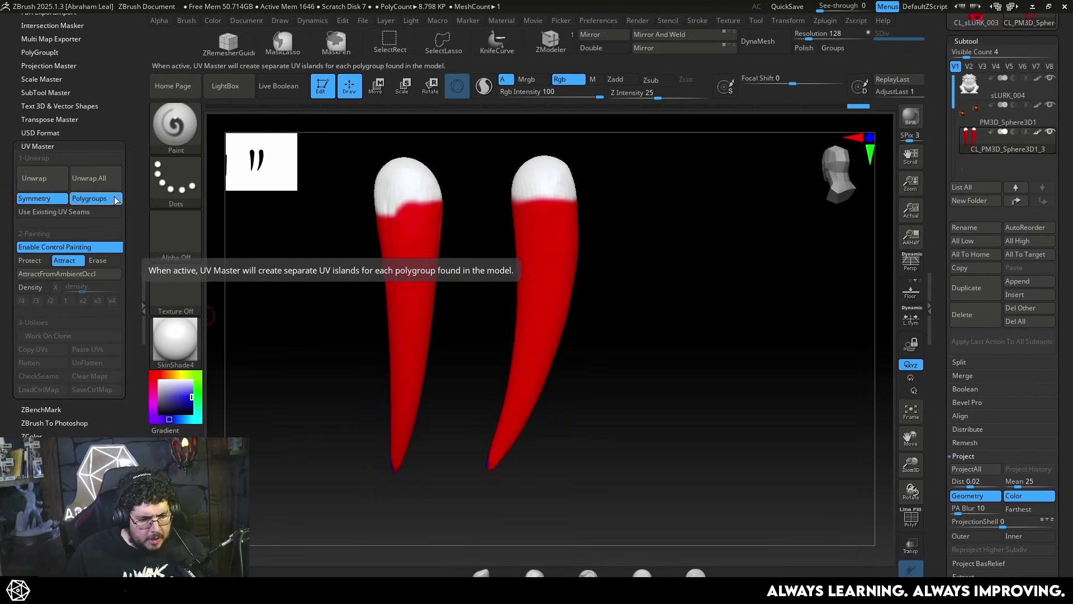
# Unwrap the tusks clone with Symmetry and Polygroups, and check its flattened islands with Morph UV.
pyautogui.click(42, 180)
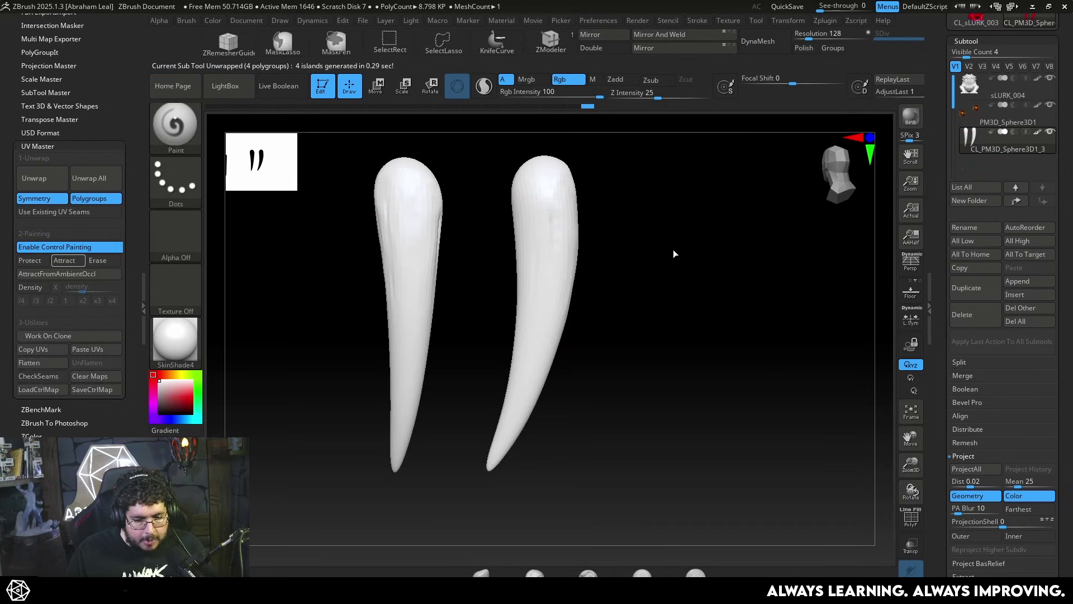
pyautogui.scroll(-5, 998, 449)
pyautogui.scroll(-1, 978, 490)
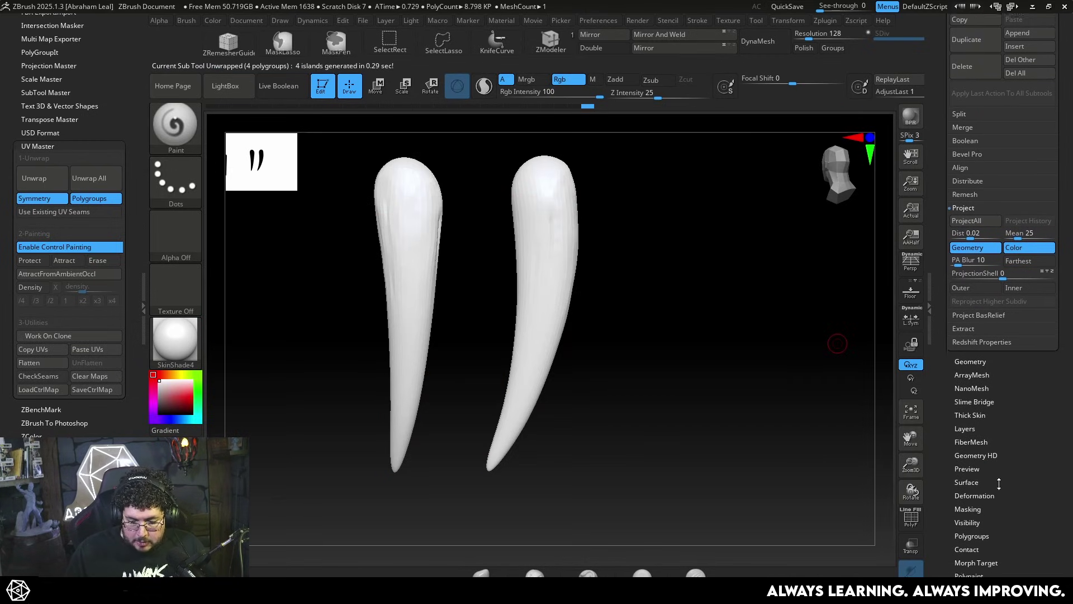
pyautogui.click(967, 351)
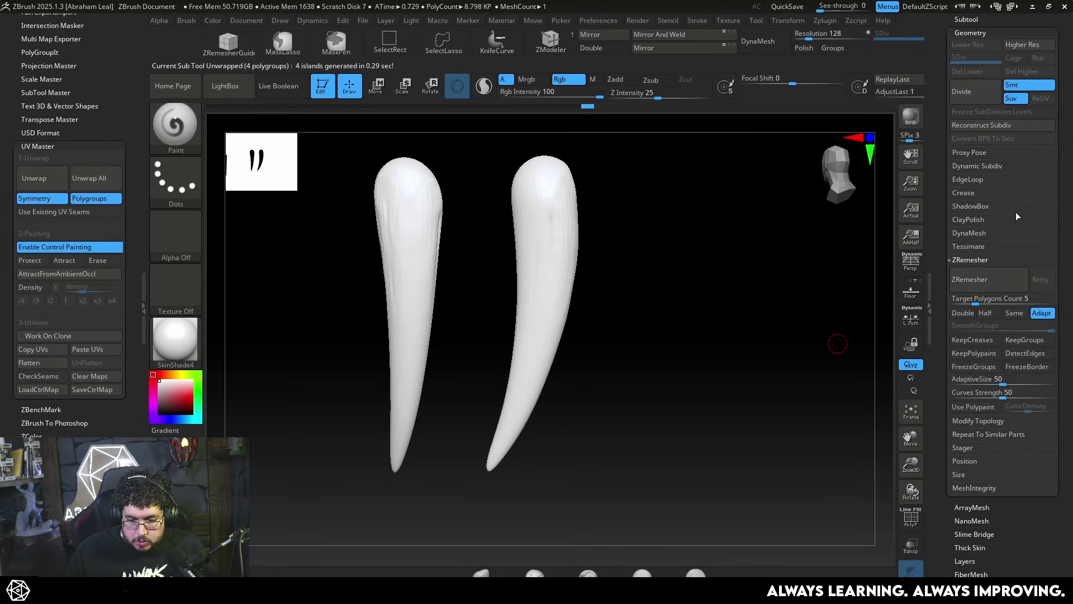
pyautogui.click(963, 261)
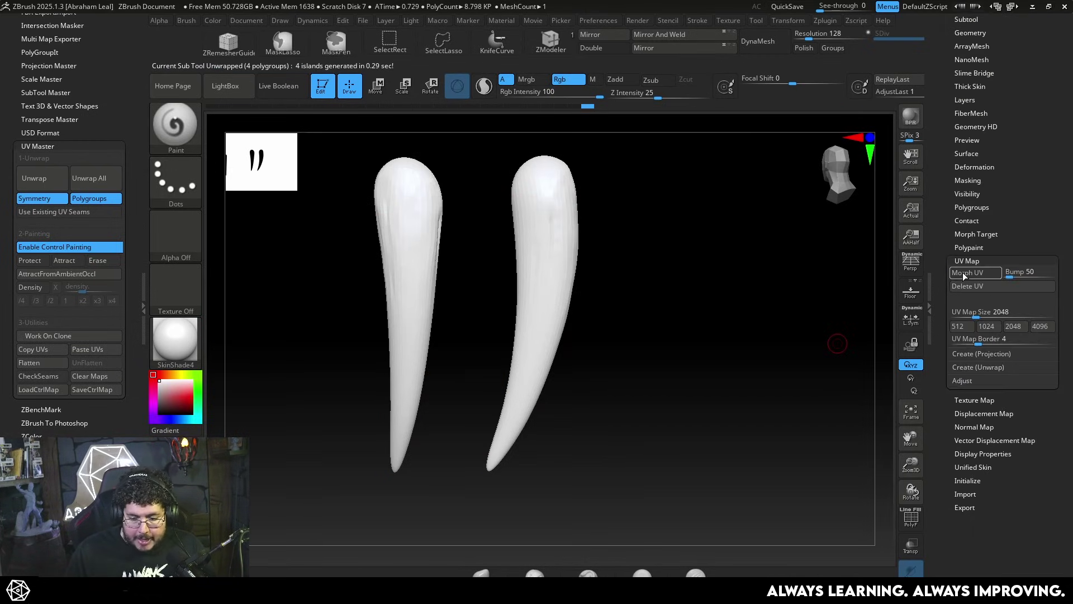
pyautogui.click(966, 272)
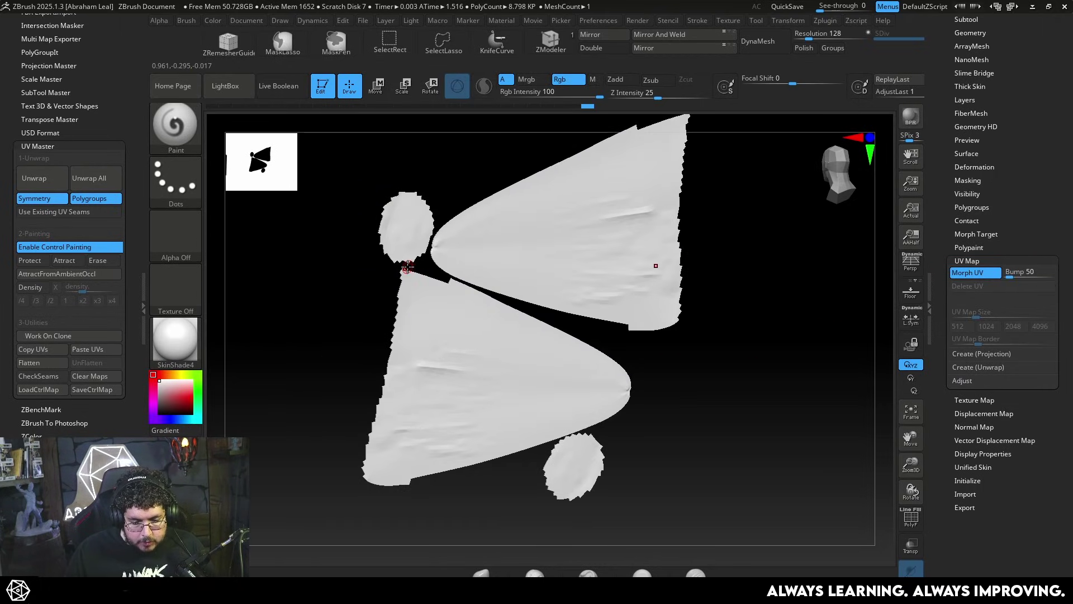
pyautogui.click(968, 272)
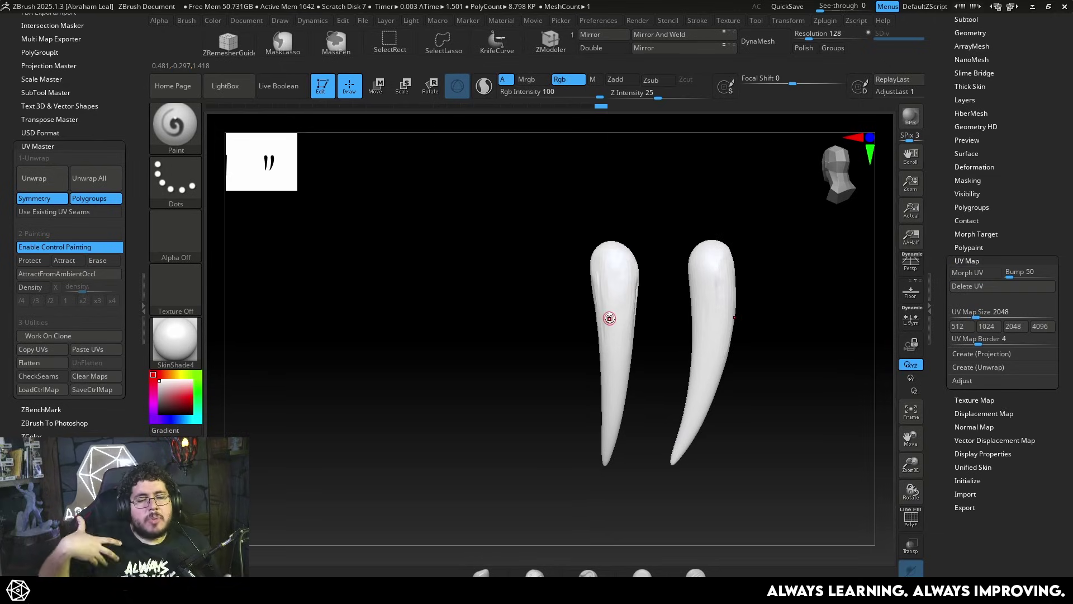
# Show the whole creature with its tusks and inspect the checker texture across them.
pyautogui.moveTo(746, 328); pyautogui.dragTo(774, 354)
pyautogui.click(911, 594)
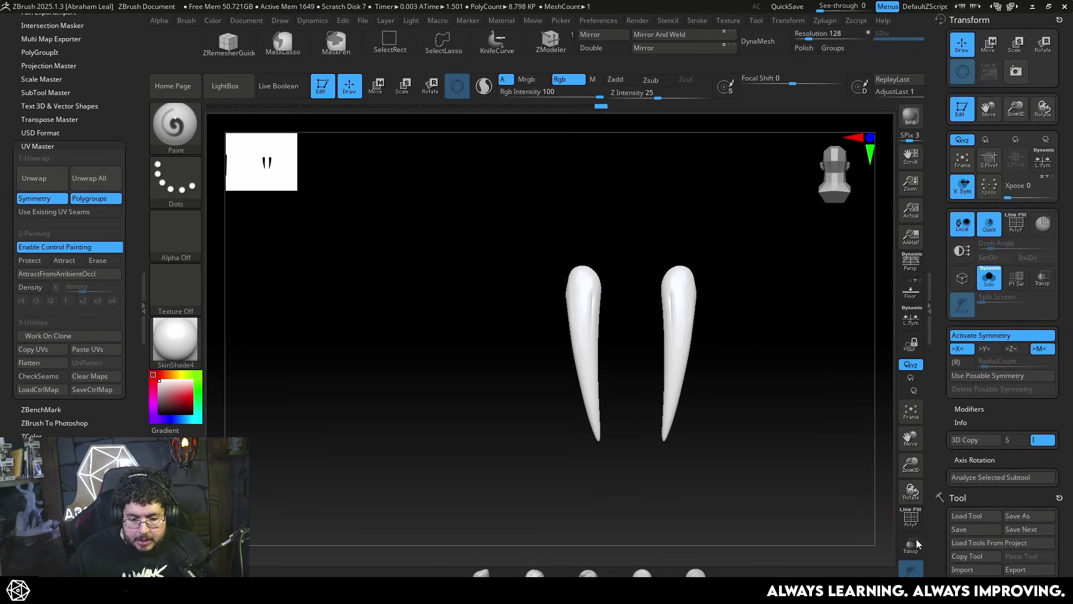
pyautogui.click(911, 593)
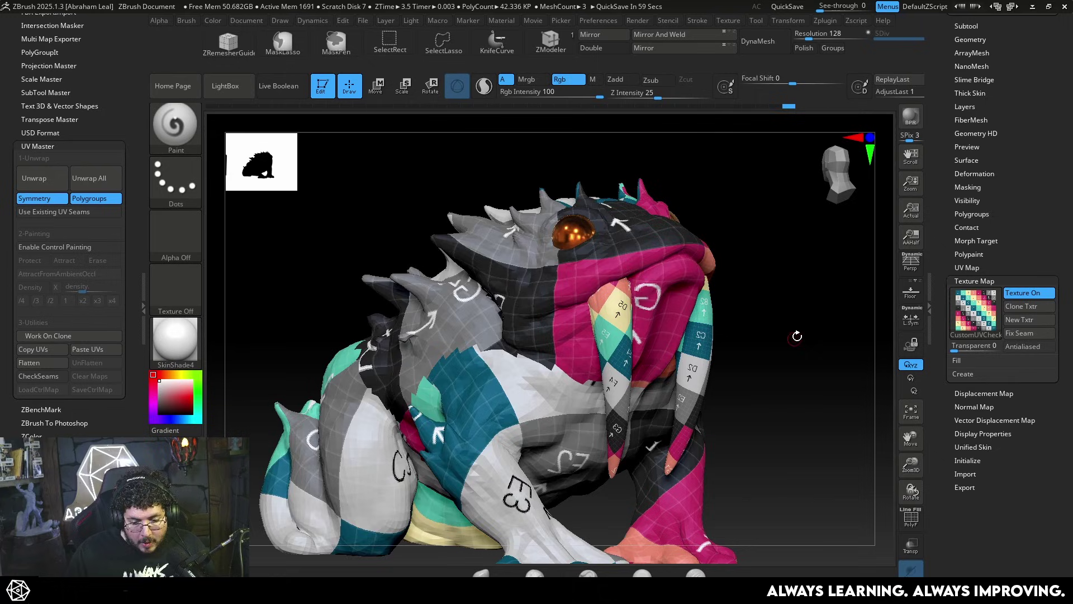
pyautogui.keyDown('alt'); pyautogui.moveTo(796, 335); pyautogui.dragTo(769, 305); pyautogui.keyUp('alt')
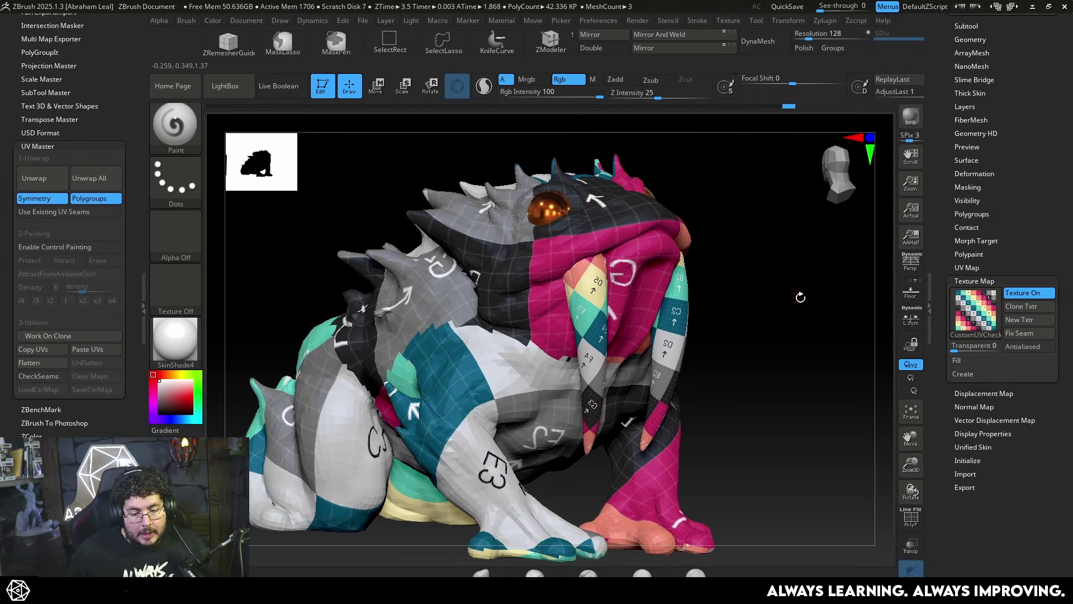
pyautogui.moveTo(721, 327)
pyautogui.mouseDown()
pyautogui.moveTo(731, 302)
pyautogui.moveTo(778, 335)
pyautogui.moveTo(738, 314)
pyautogui.mouseUp()
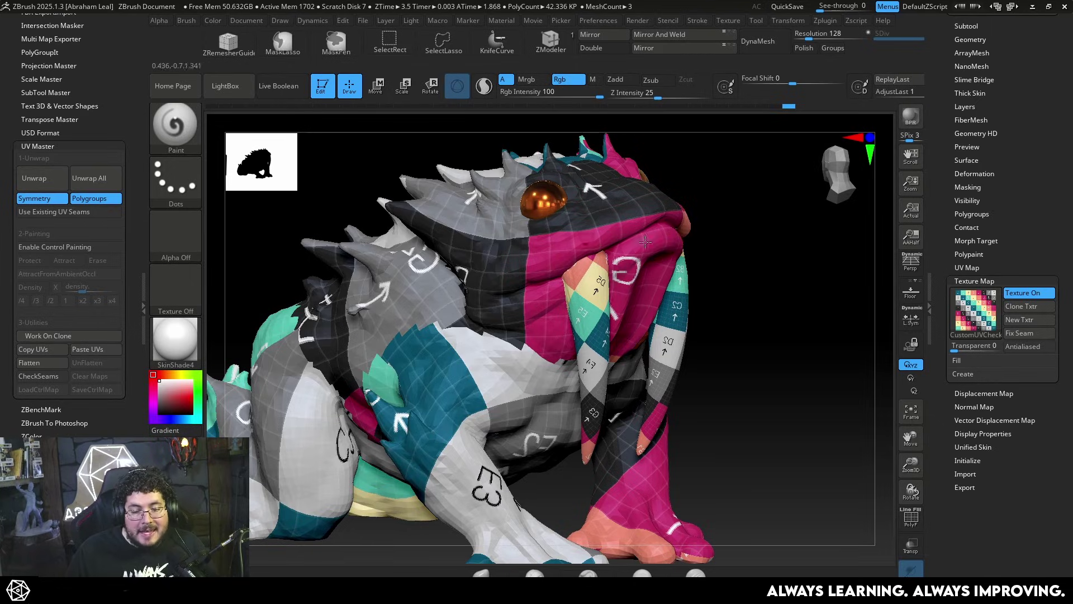
pyautogui.moveTo(793, 288); pyautogui.dragTo(599, 272)
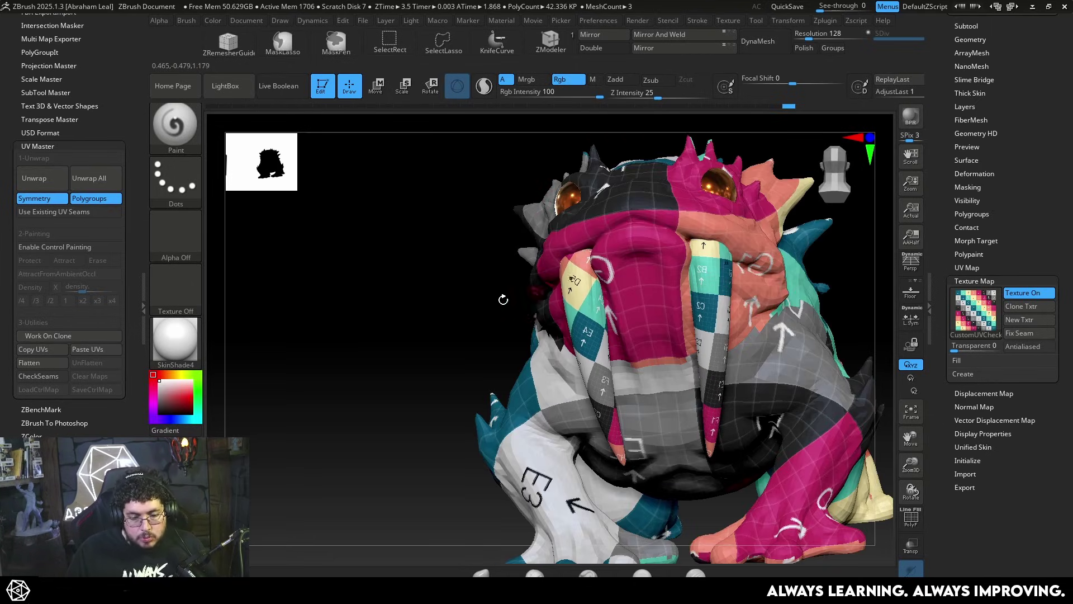
# Examine the checker texture on the creature and its tusks from several angles, including the tusks on their own.
pyautogui.moveTo(503, 300); pyautogui.dragTo(746, 303)
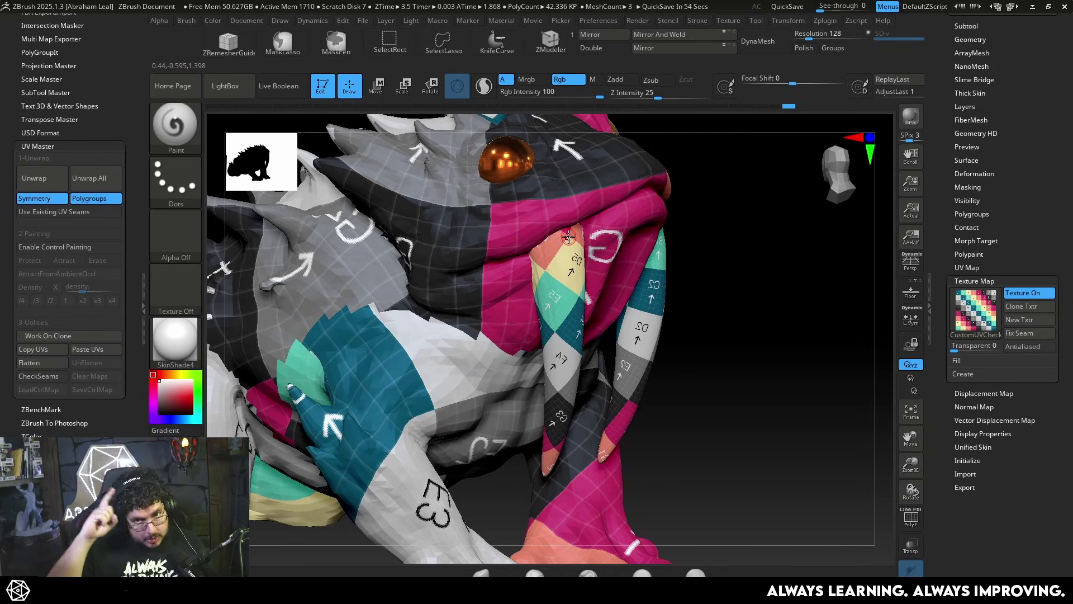
pyautogui.press('f')
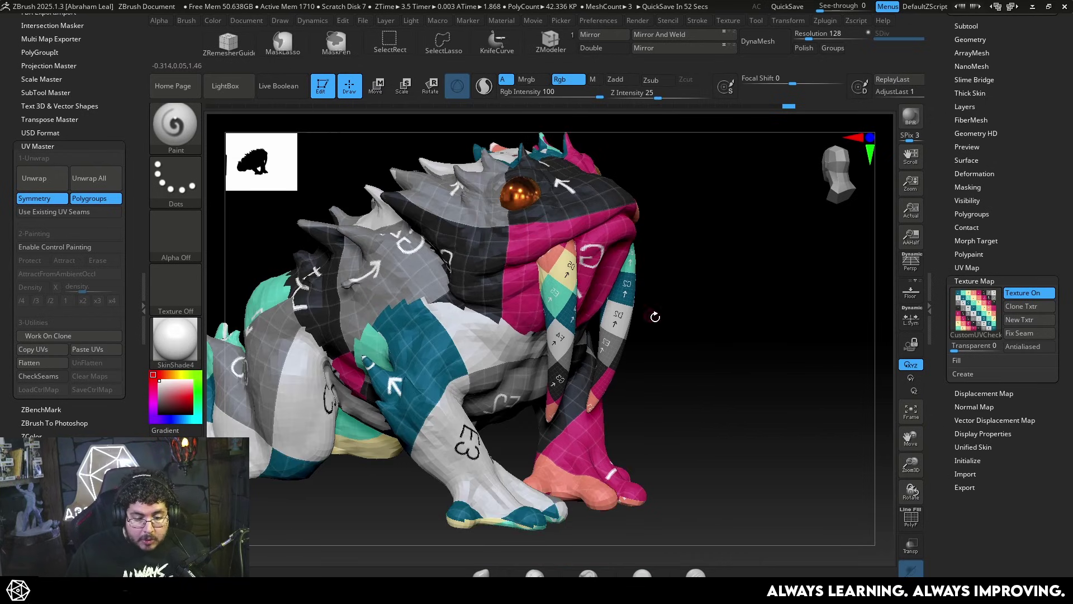
pyautogui.moveTo(723, 325); pyautogui.dragTo(684, 336)
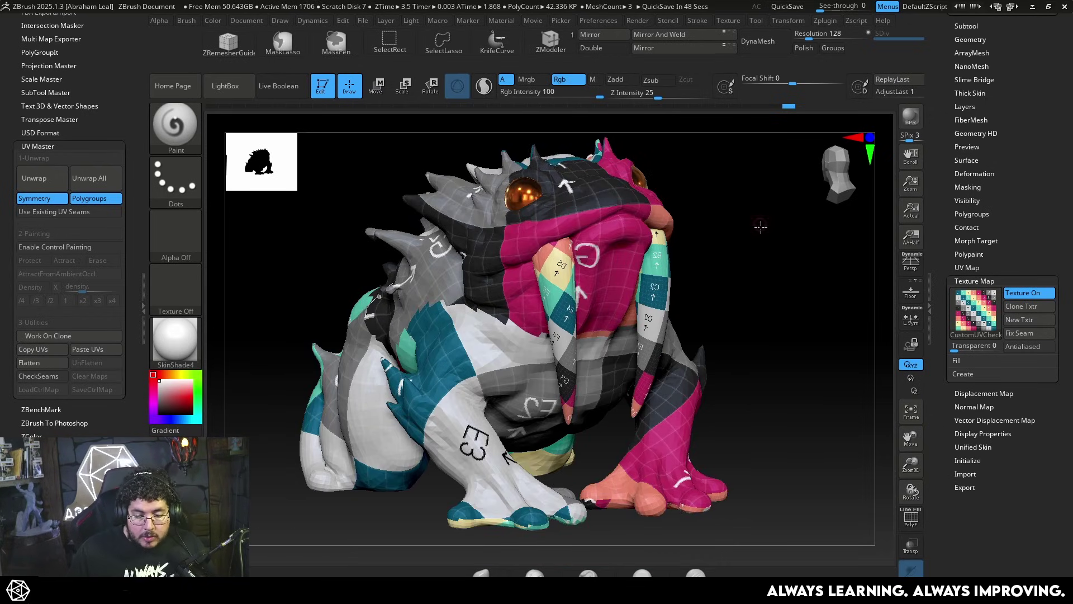
pyautogui.keyDown('ctrl'); pyautogui.moveTo(761, 227); pyautogui.dragTo(781, 240, button='right'); pyautogui.keyUp('ctrl')
pyautogui.moveTo(782, 239); pyautogui.dragTo(721, 251)
pyautogui.moveTo(790, 257); pyautogui.dragTo(688, 273, button='right')
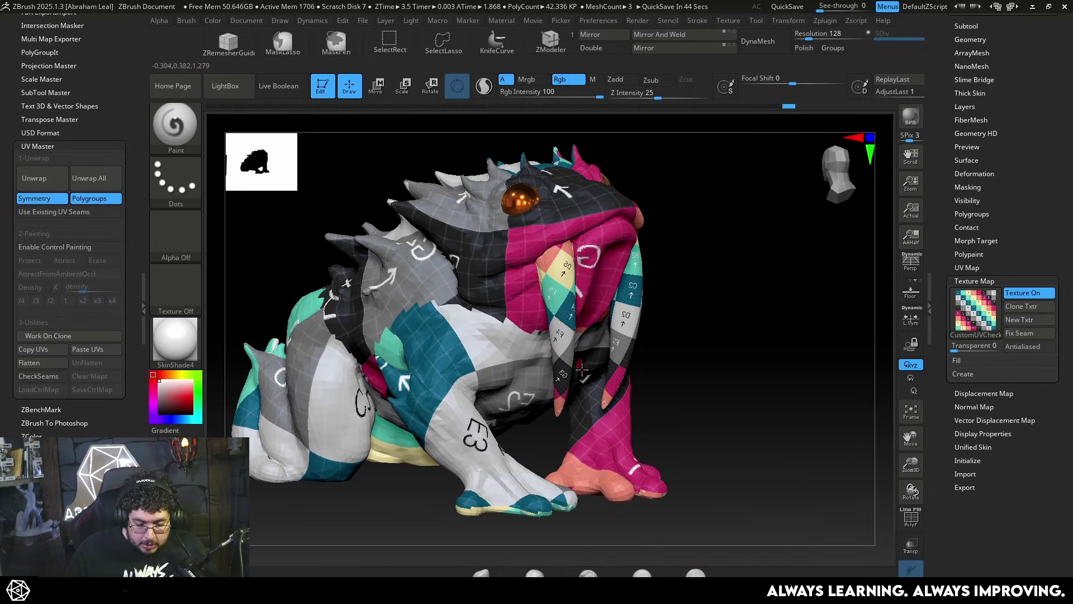
pyautogui.moveTo(739, 319); pyautogui.dragTo(739, 242, button='right')
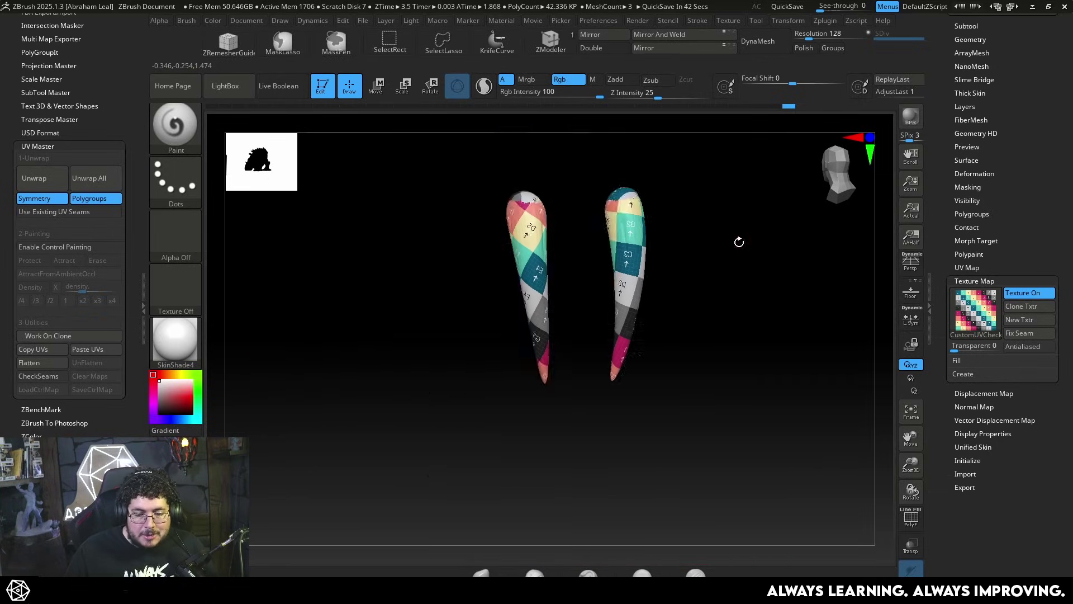
pyautogui.keyDown('ctrl'); pyautogui.keyDown('shift'); pyautogui.click(737, 240); pyautogui.keyUp('shift'); pyautogui.keyUp('ctrl')
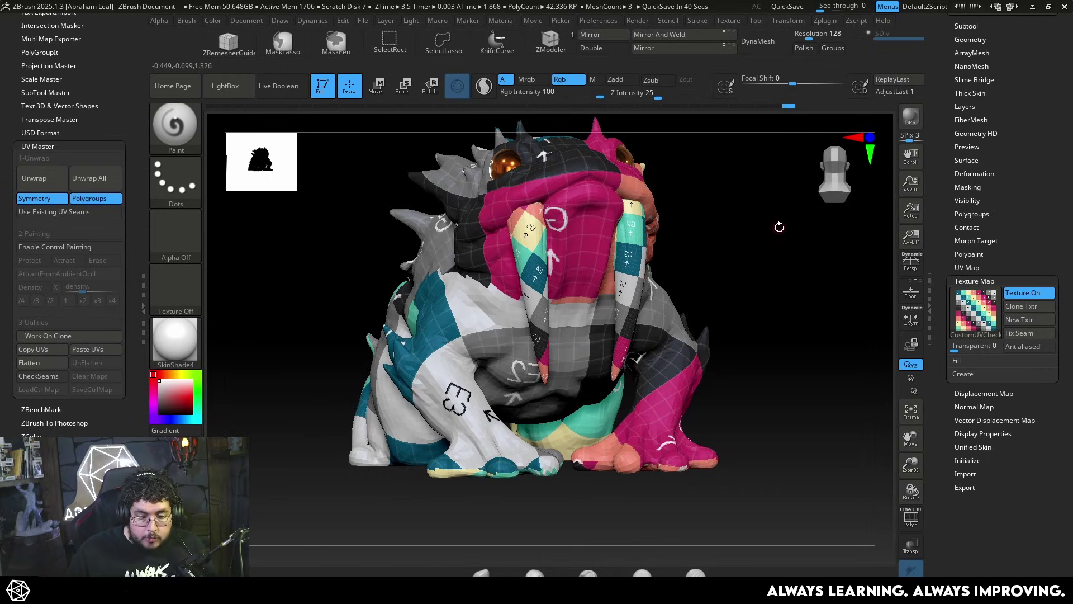
pyautogui.moveTo(734, 204); pyautogui.dragTo(729, 202)
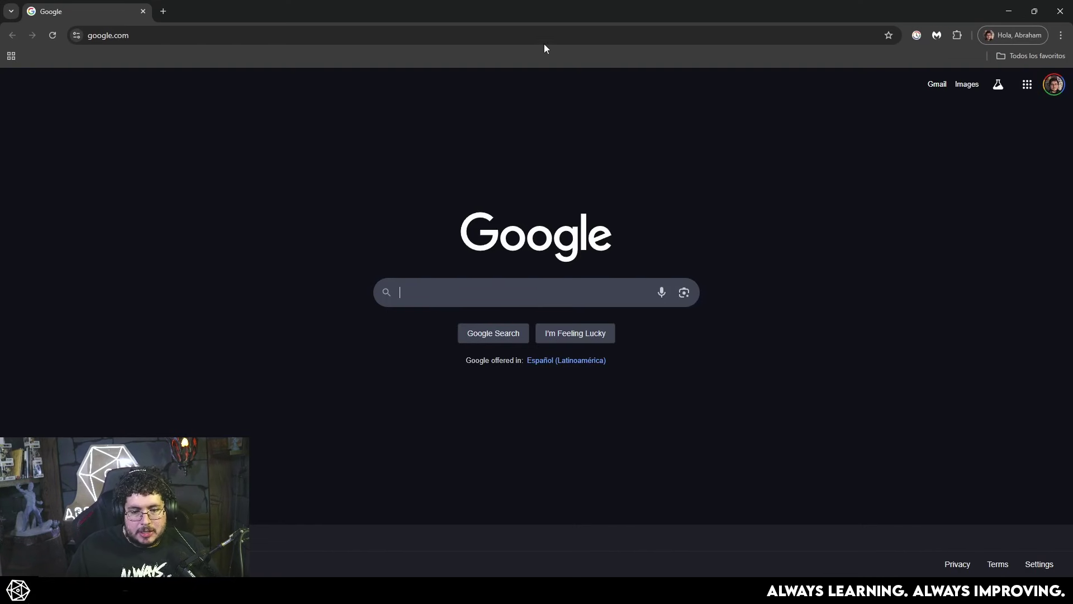
# Search Google for photogrammetry in the web browser.
pyautogui.click(555, 33)
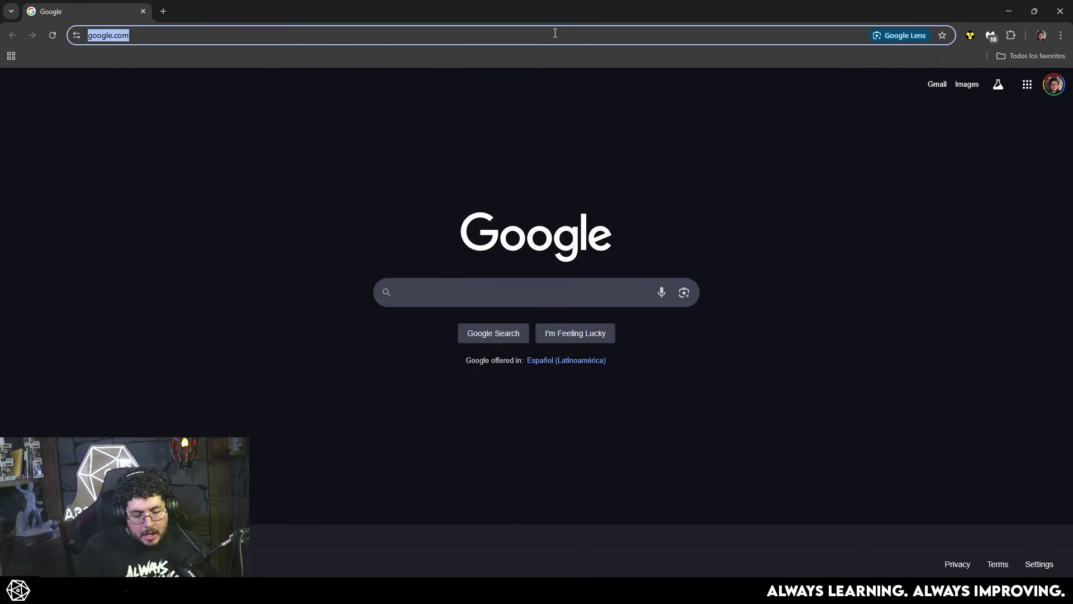
pyautogui.write('phtogtr')
pyautogui.press('BackSpace')
pyautogui.press('BackSpace')
pyautogui.write('rame')
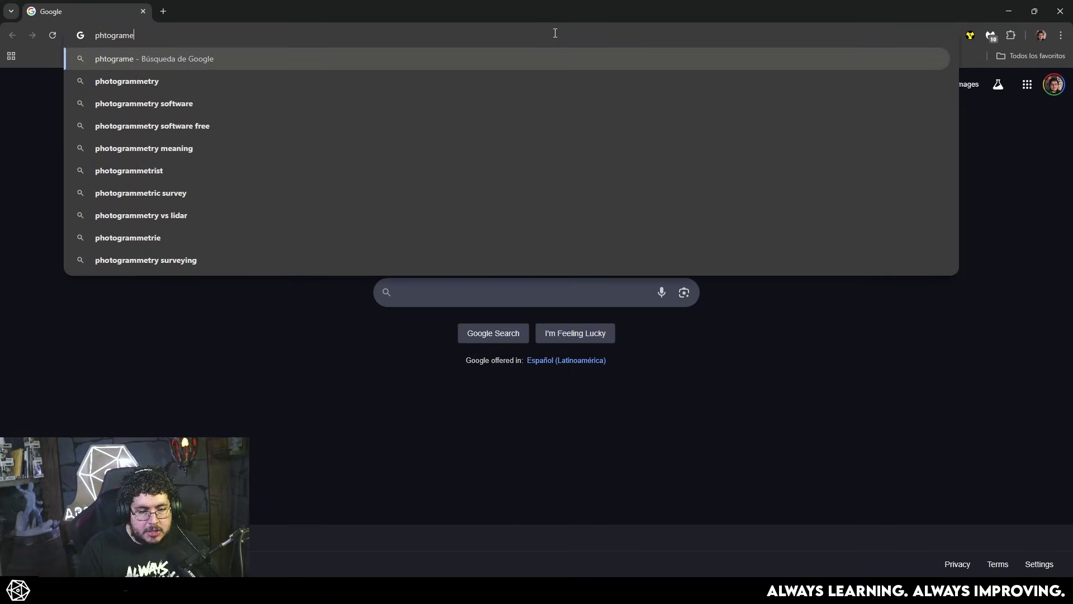
pyautogui.write('try')
pyautogui.press('Return')
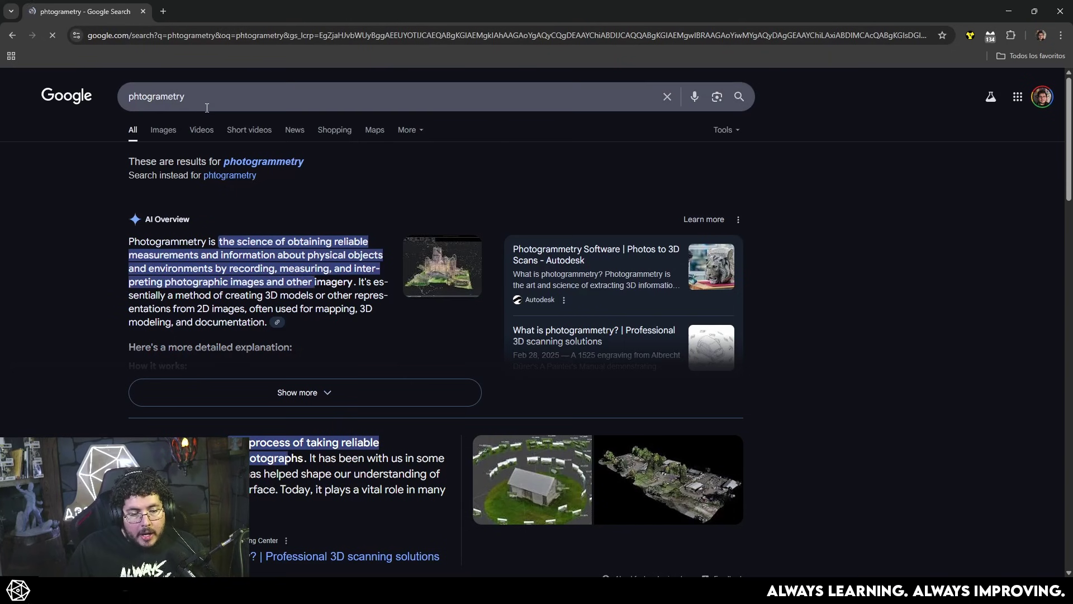
# Browse the photogrammetry image results and preview the North Pennines National Landscape ruin scan.
pyautogui.click(179, 133)
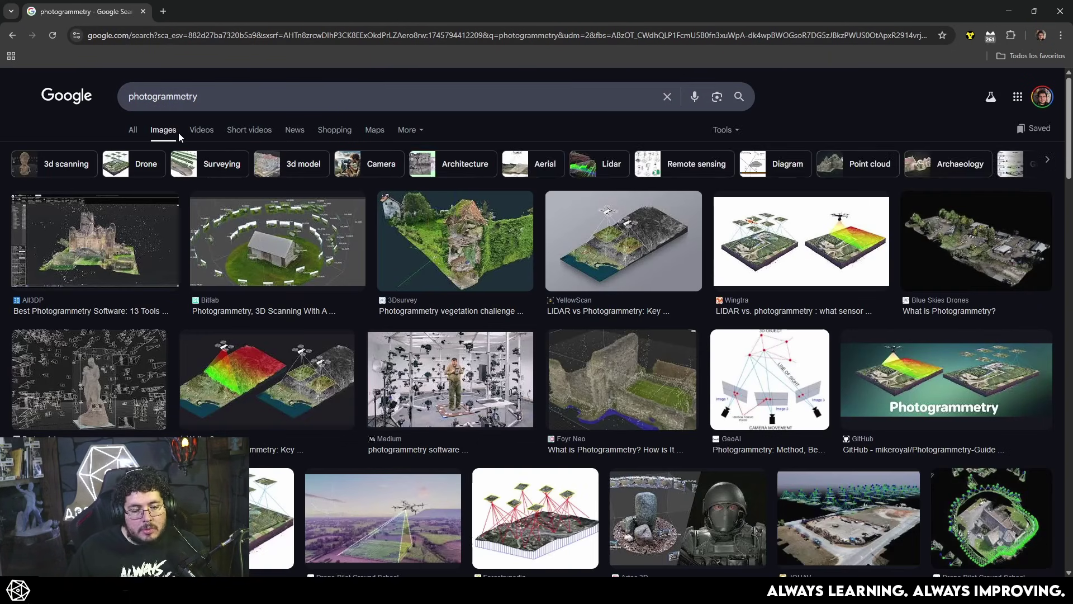
pyautogui.scroll(-5, 323, 324)
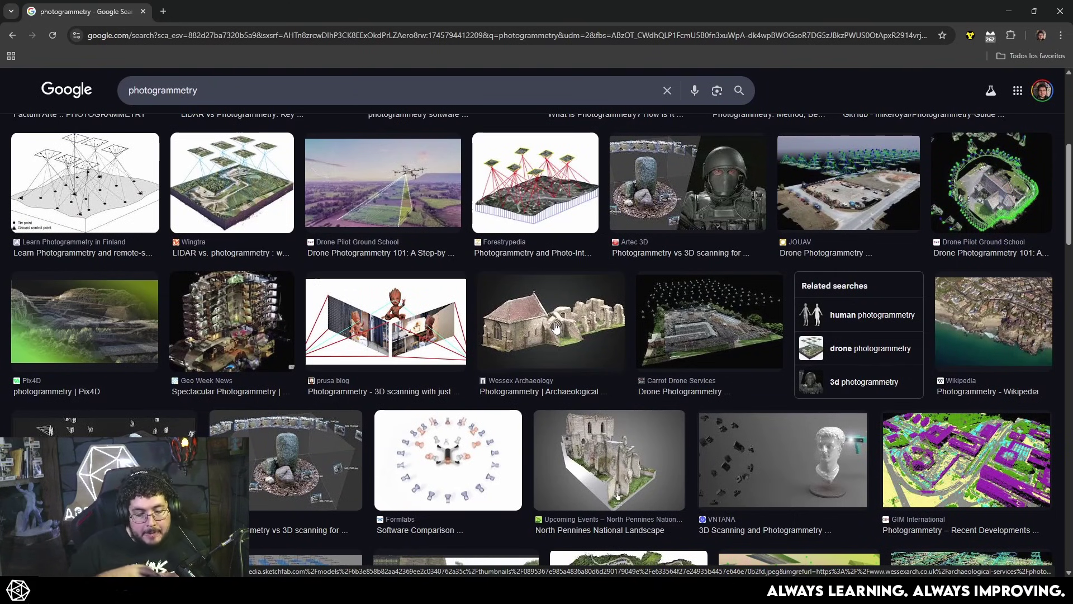
pyautogui.scroll(-3, 530, 336)
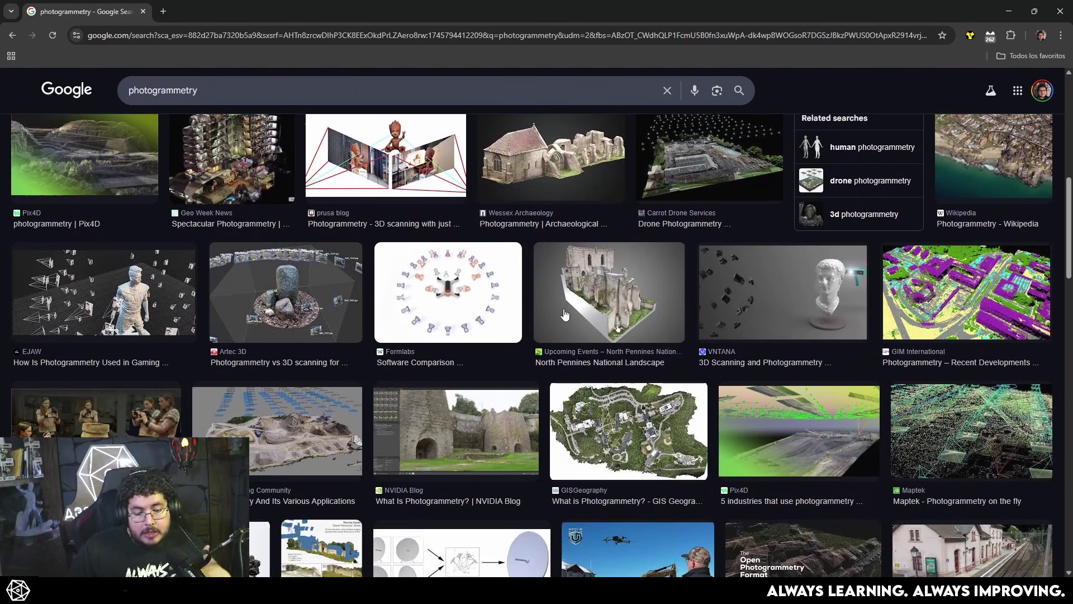
pyautogui.click(625, 300)
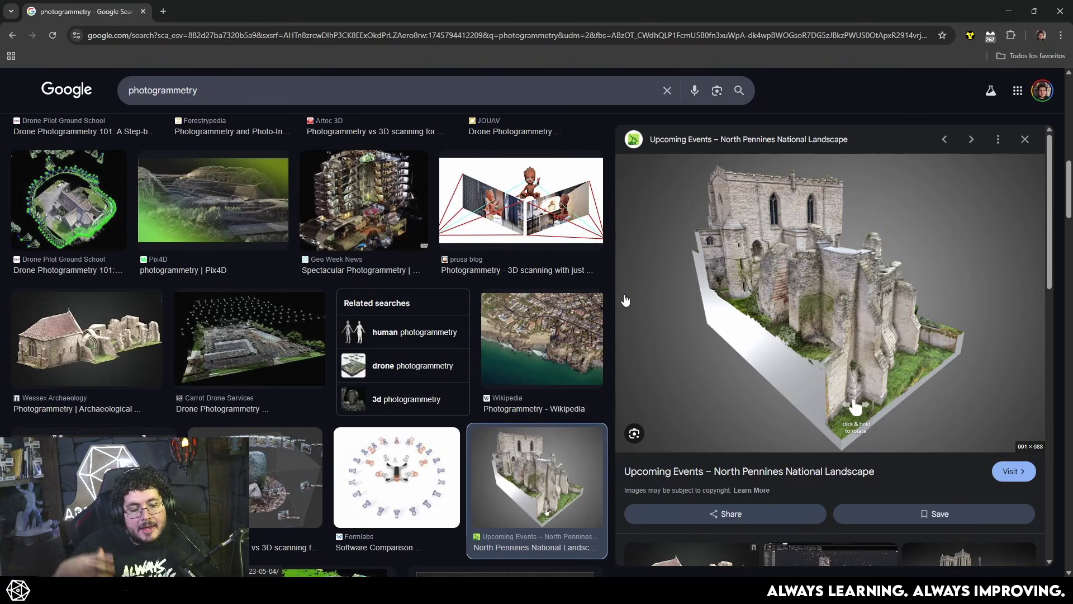
pyautogui.scroll(-3, 592, 290)
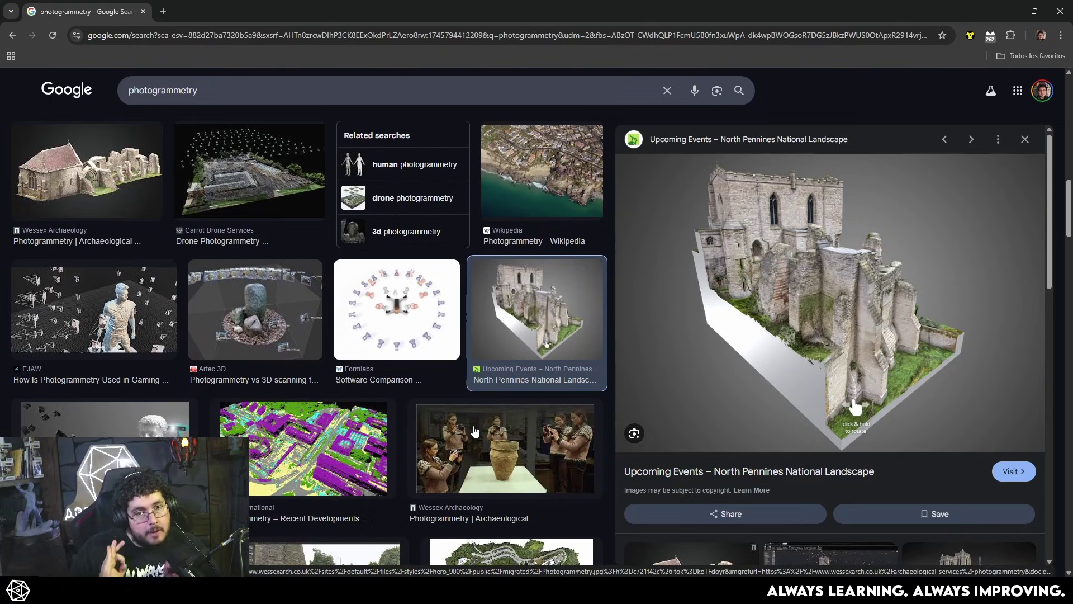
# Switch back to ZBrush and export all subtools as a binary FBX file into the Meshes_Temp folder.
pyautogui.click(1009, 11)
pyautogui.moveTo(581, 257); pyautogui.dragTo(733, 313)
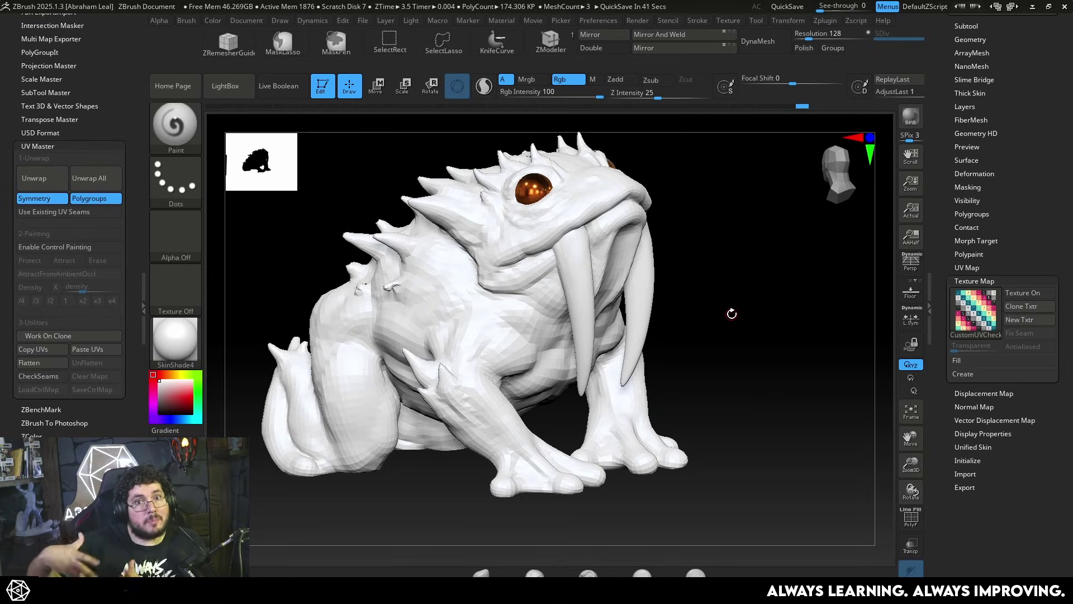
pyautogui.moveTo(731, 313); pyautogui.dragTo(607, 244)
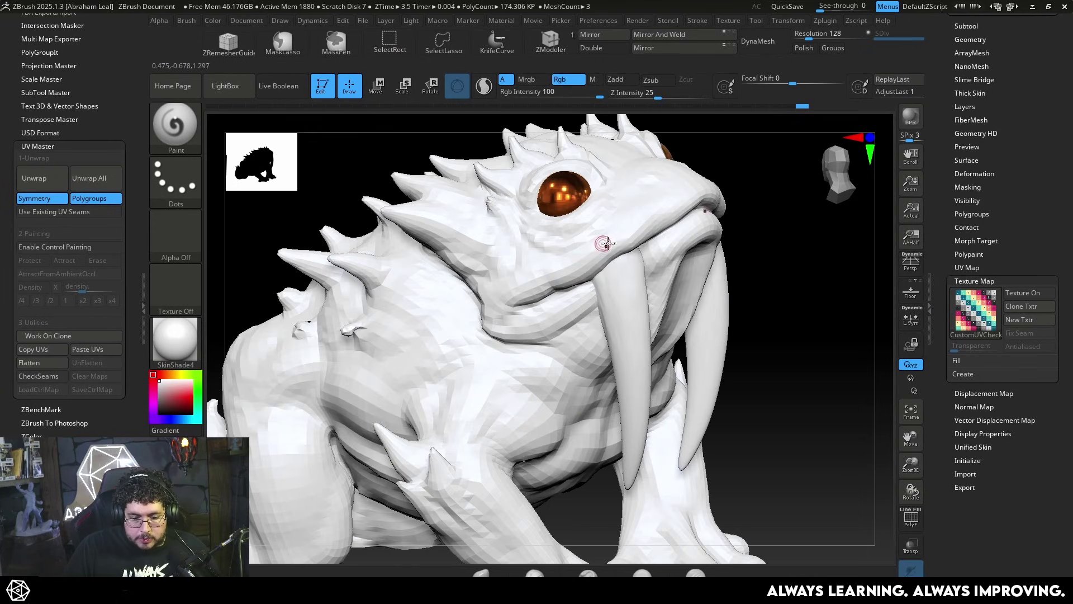
pyautogui.click(826, 21)
pyautogui.click(861, 135)
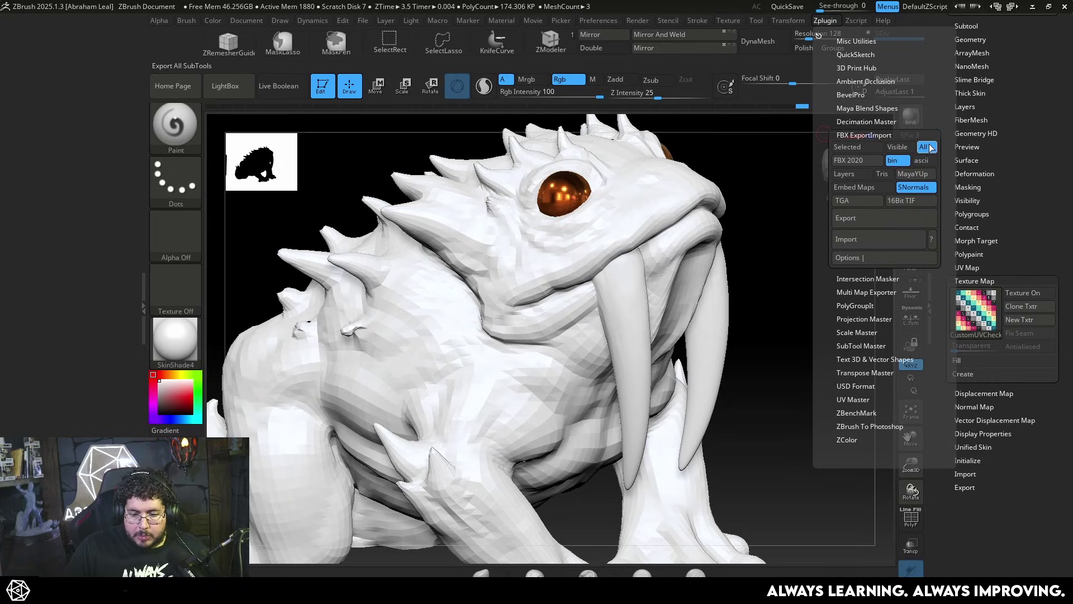
pyautogui.click(876, 221)
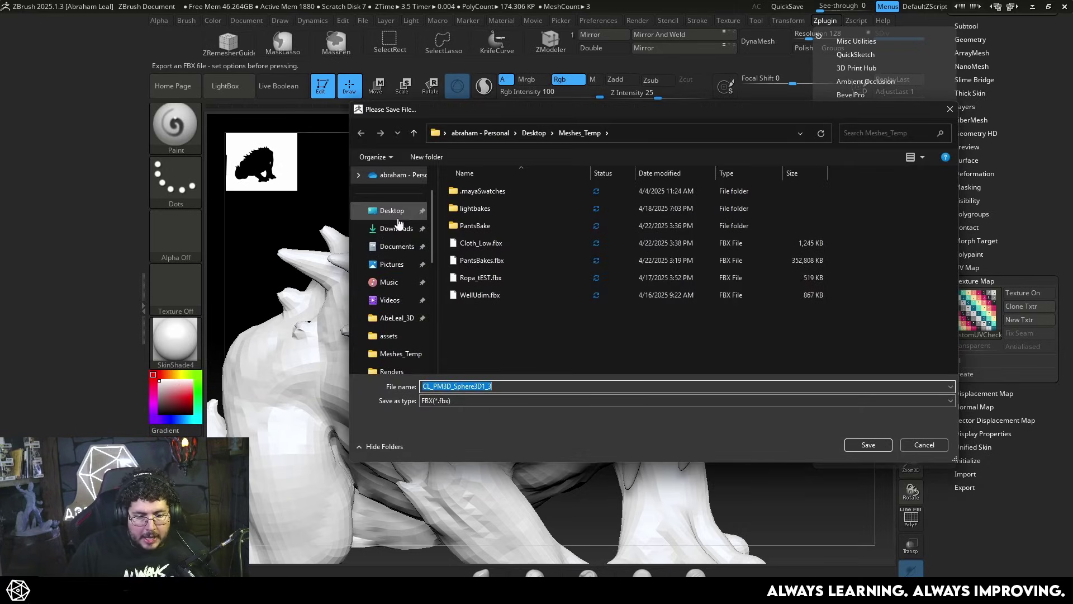
pyautogui.click(398, 217)
pyautogui.doubleClick(540, 198)
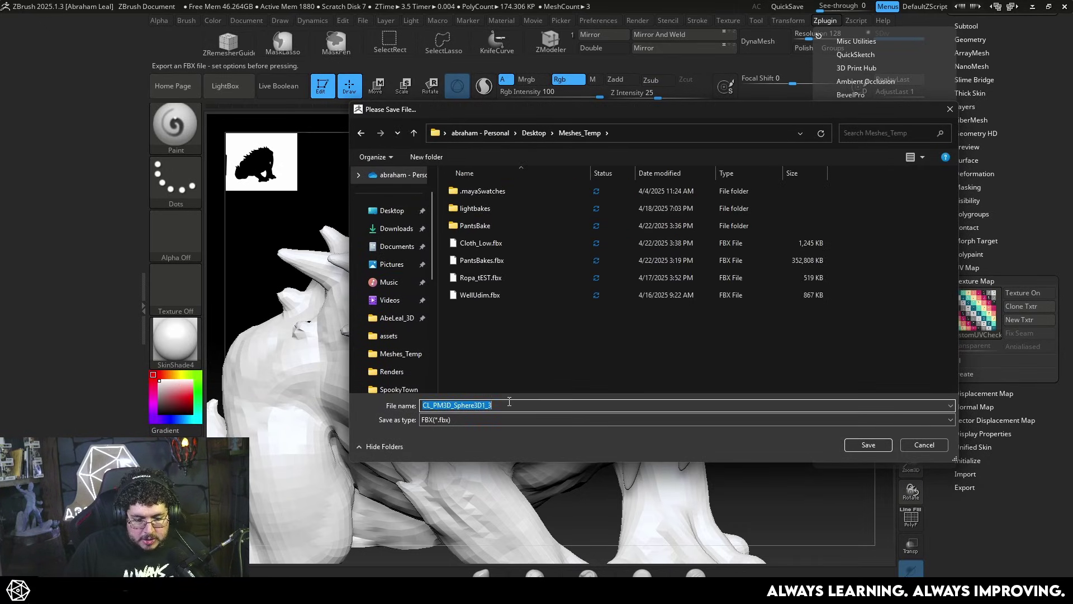
pyautogui.press('Return')
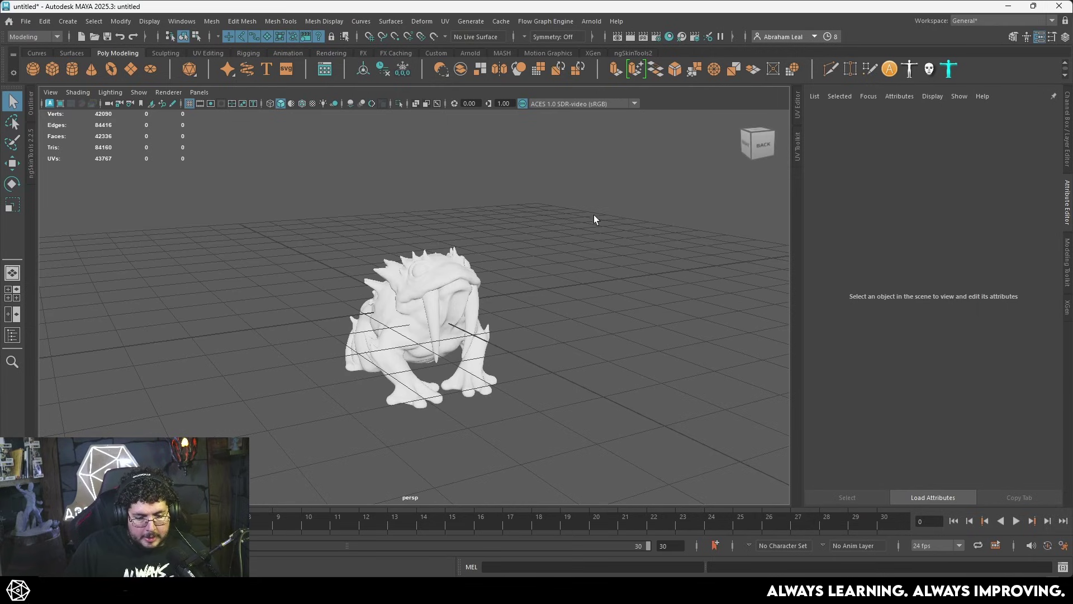
# Switch to Maya, frame the imported creature and examine its head and spikes up close.
pyautogui.moveTo(587, 207); pyautogui.dragTo(196, 453)
pyautogui.press('w')
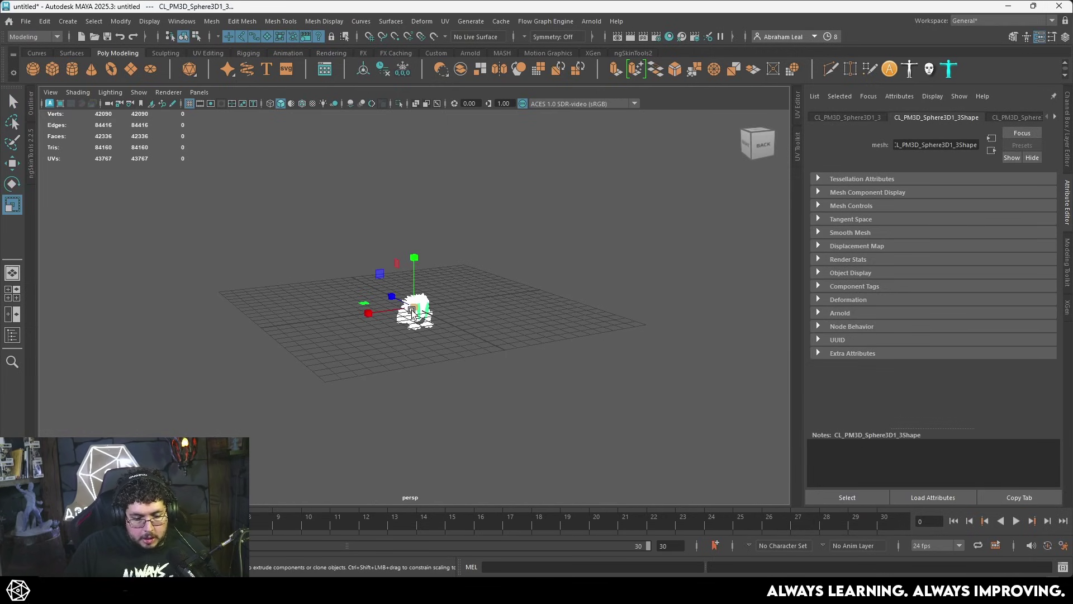
pyautogui.press('f')
pyautogui.keyDown('alt'); pyautogui.moveTo(471, 399); pyautogui.dragTo(458, 326, button='middle'); pyautogui.keyUp('alt')
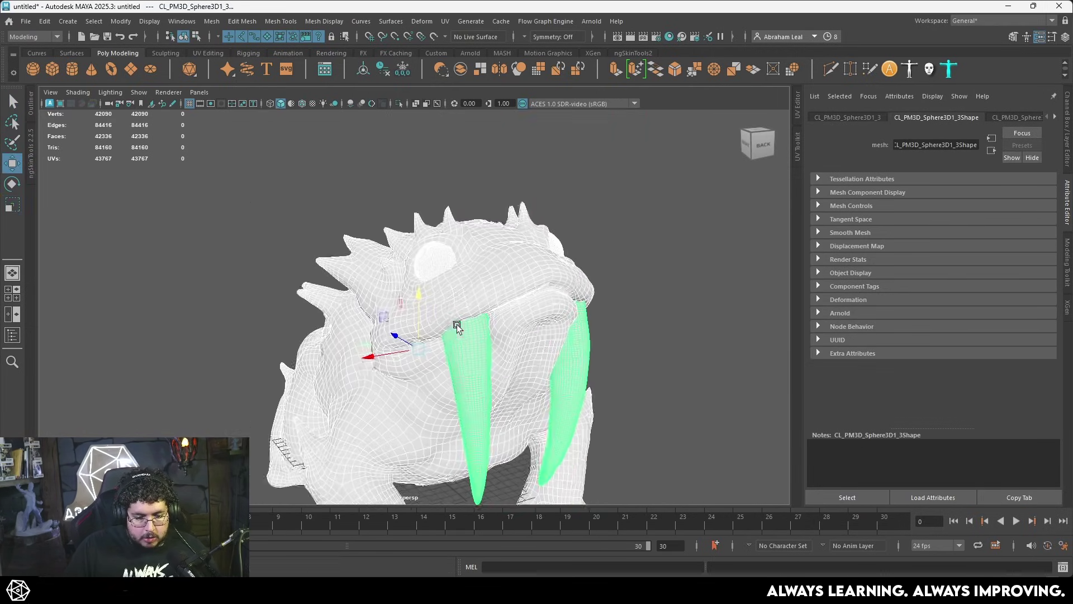
pyautogui.keyDown('alt'); pyautogui.moveTo(458, 326); pyautogui.dragTo(727, 266, button='right'); pyautogui.keyUp('alt')
pyautogui.click(727, 266)
pyautogui.keyDown('alt'); pyautogui.moveTo(492, 285); pyautogui.dragTo(561, 307); pyautogui.keyUp('alt')
pyautogui.scroll(4, 566, 316)
pyautogui.keyDown('alt'); pyautogui.moveTo(566, 317); pyautogui.dragTo(558, 307, button='middle'); pyautogui.keyUp('alt')
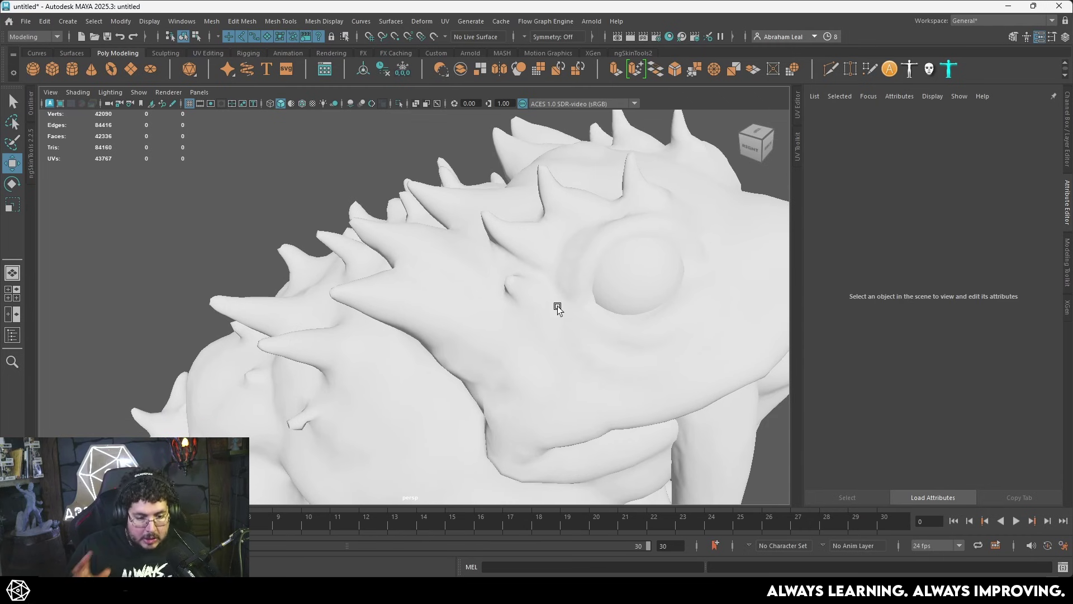
# Select the creature's body mesh and show its UV layout in the UV Editor.
pyautogui.click(547, 309)
pyautogui.press('f')
pyautogui.scroll(3, 438, 267)
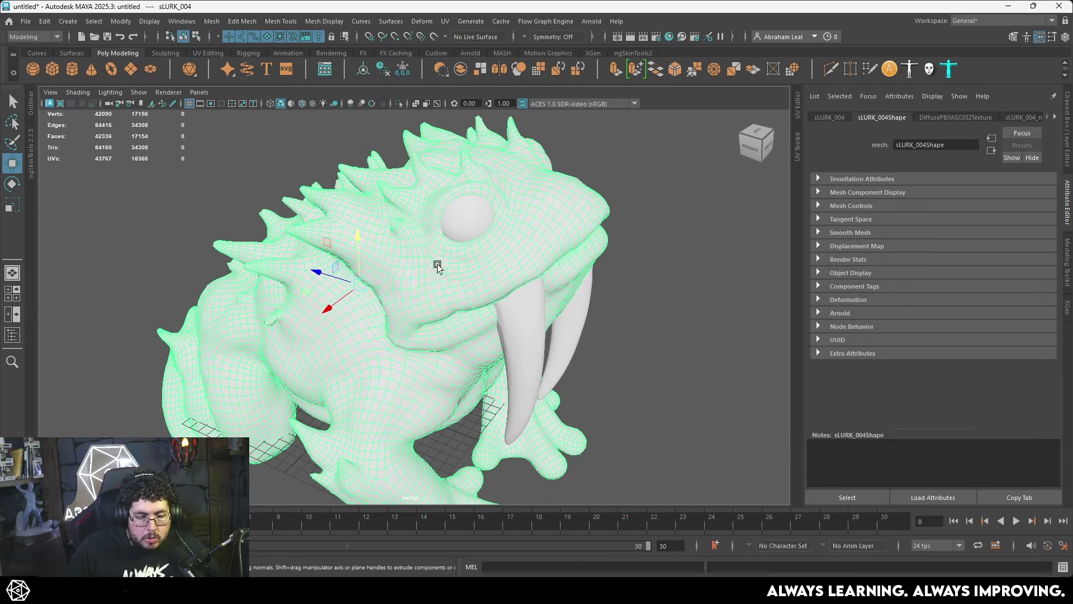
pyautogui.click(445, 20)
pyautogui.click(470, 44)
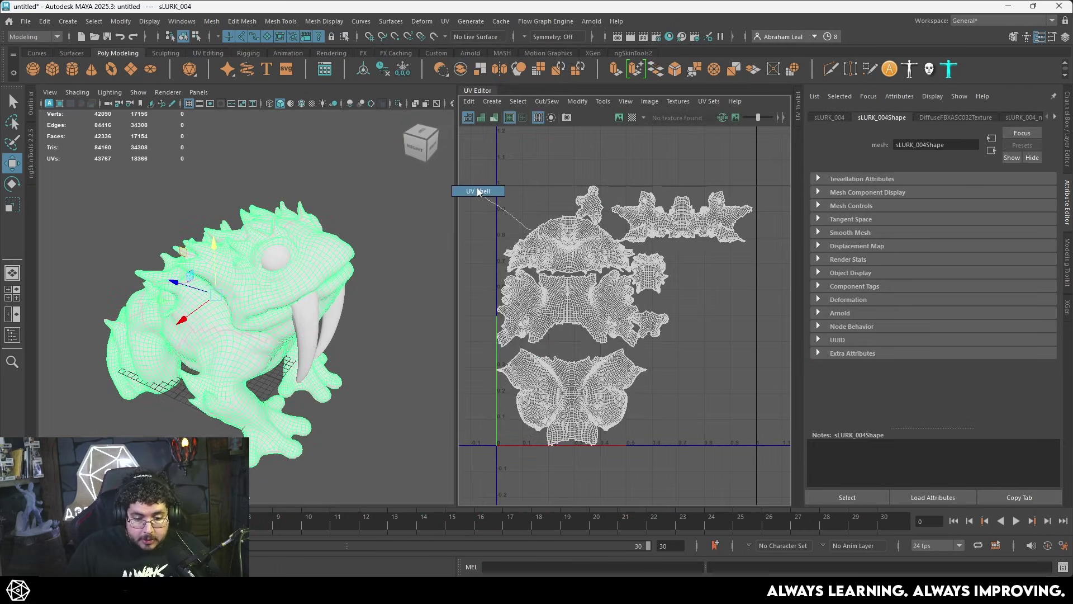
# Switch the UV Editor to UV Shell selection and examine the body's separate UV islands.
pyautogui.scroll(3, 611, 225)
pyautogui.click(611, 225)
pyautogui.keyDown('alt'); pyautogui.moveTo(606, 310); pyautogui.dragTo(544, 201, button='middle'); pyautogui.keyUp('alt')
pyautogui.scroll(-5, 544, 201)
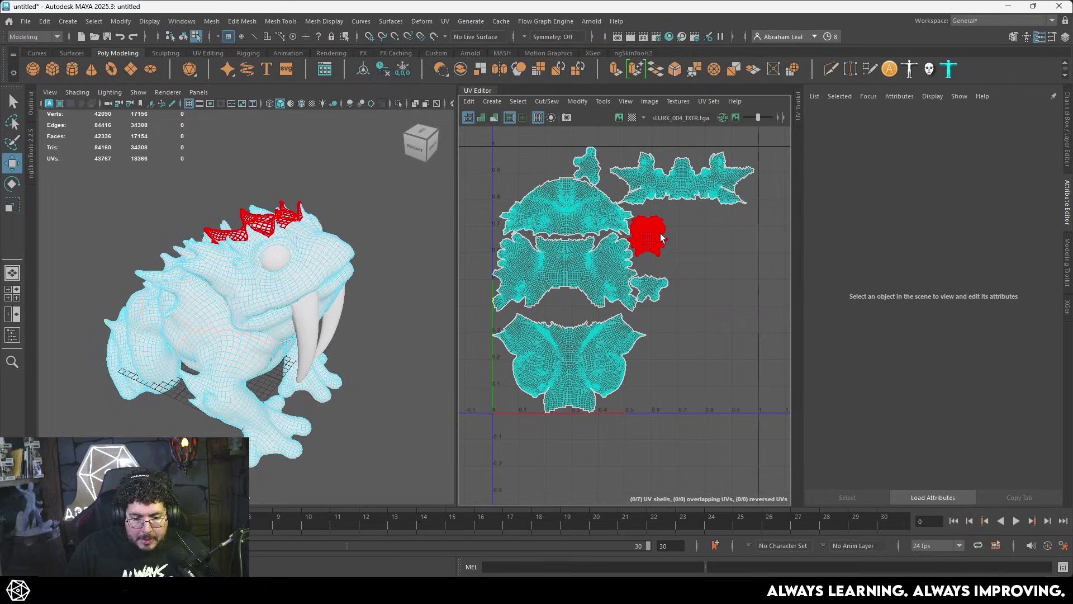
# Switch to ZBrush and flatten the body with Morph UV to view its UV islands.
pyautogui.hotkey('alt', 'Tab')
pyautogui.press('Tab')
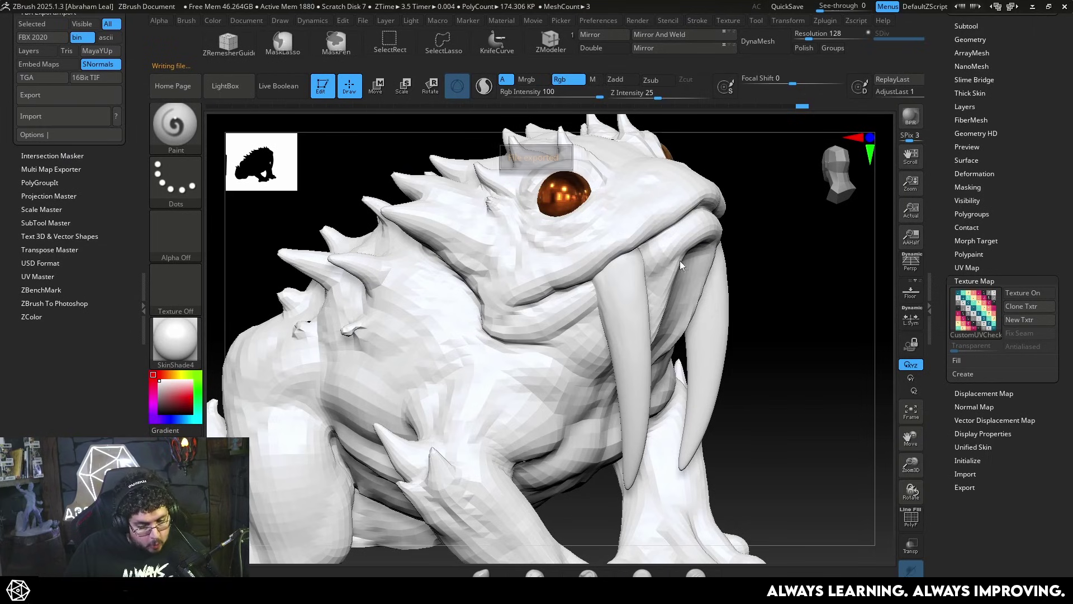
pyautogui.click(972, 281)
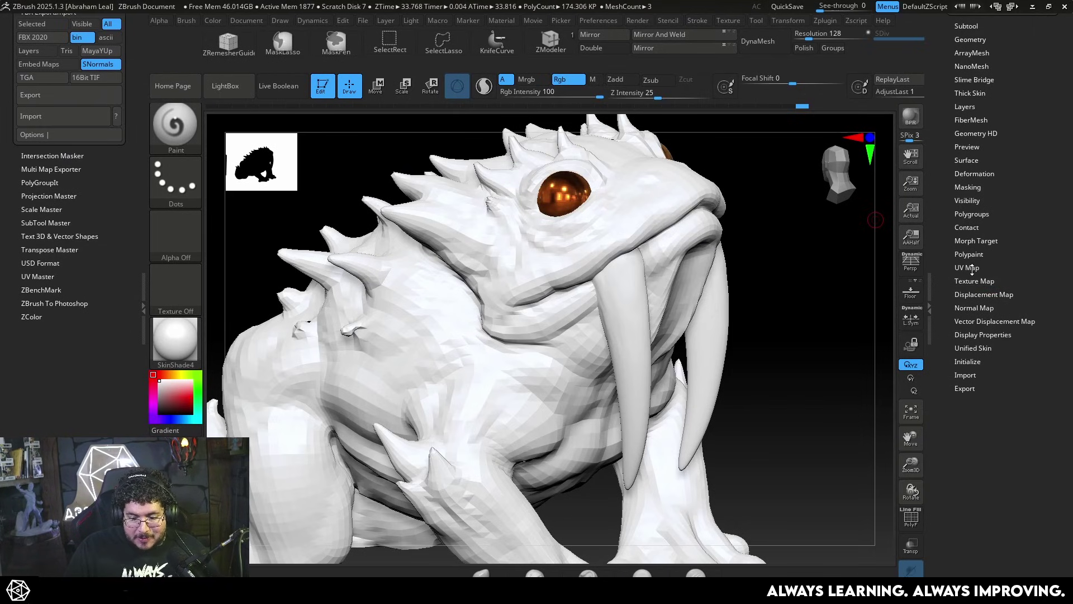
pyautogui.click(968, 268)
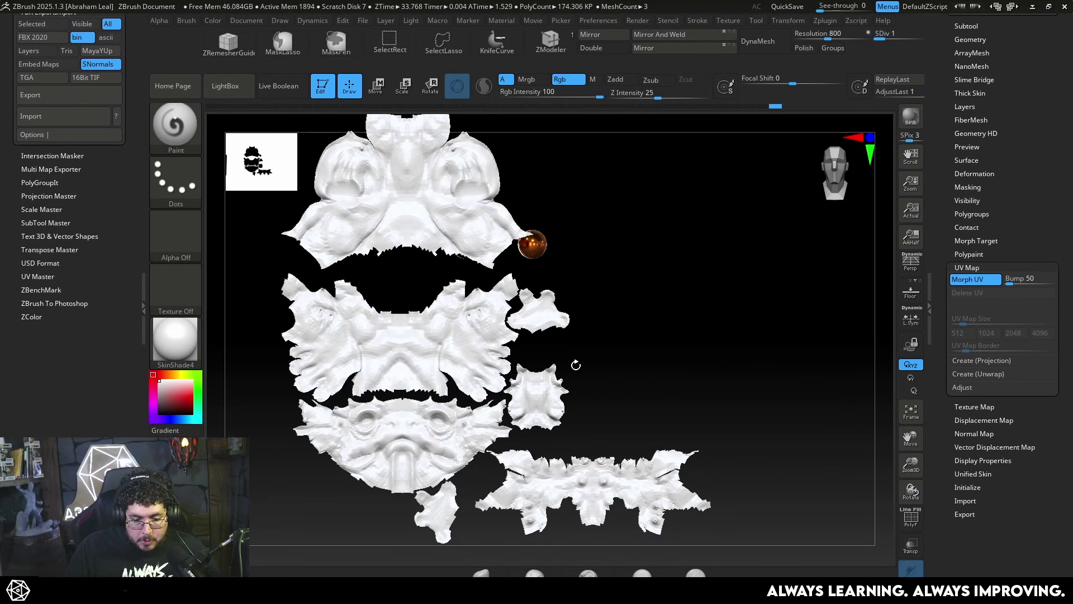
# Switch back to Maya, examine the body's matching UV shells and select all of them.
pyautogui.hotkey('alt', 'Tab')
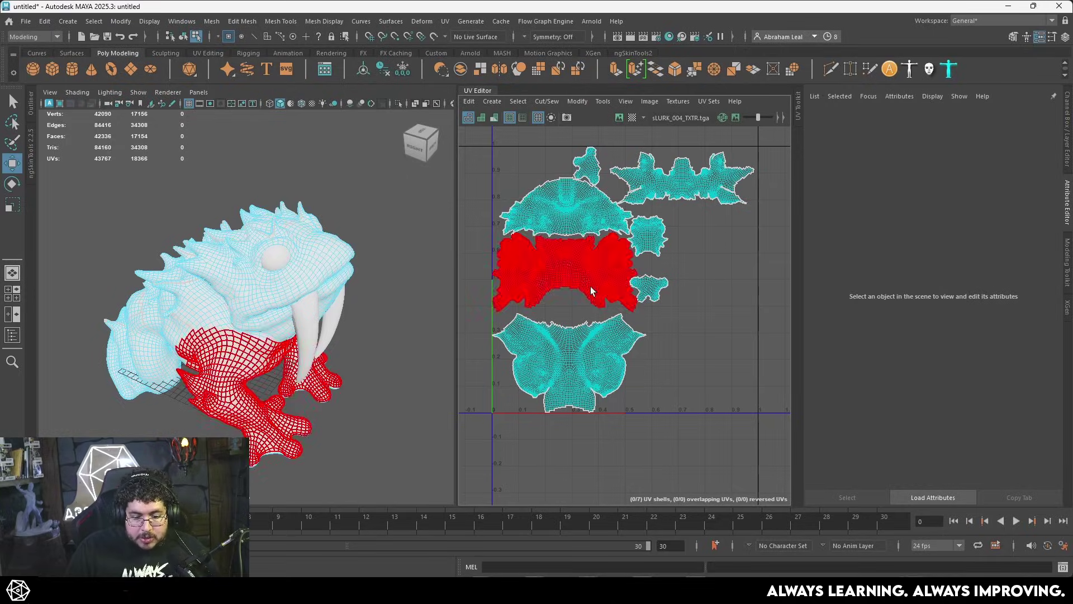
pyautogui.scroll(5, 593, 243)
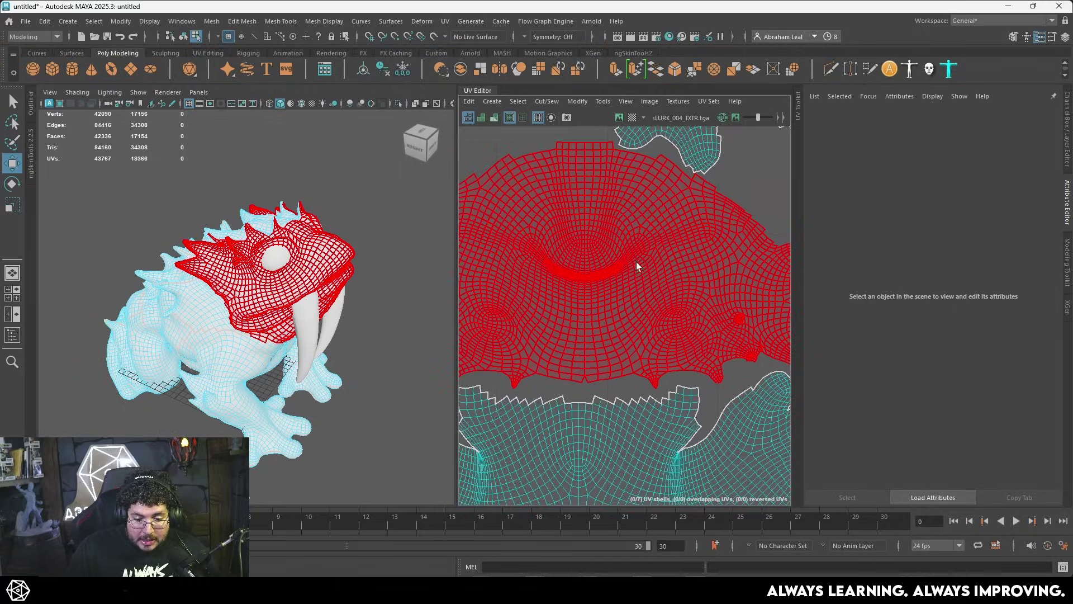
pyautogui.scroll(-8, 636, 261)
pyautogui.hotkey('ctrl', 'shift', 'a')
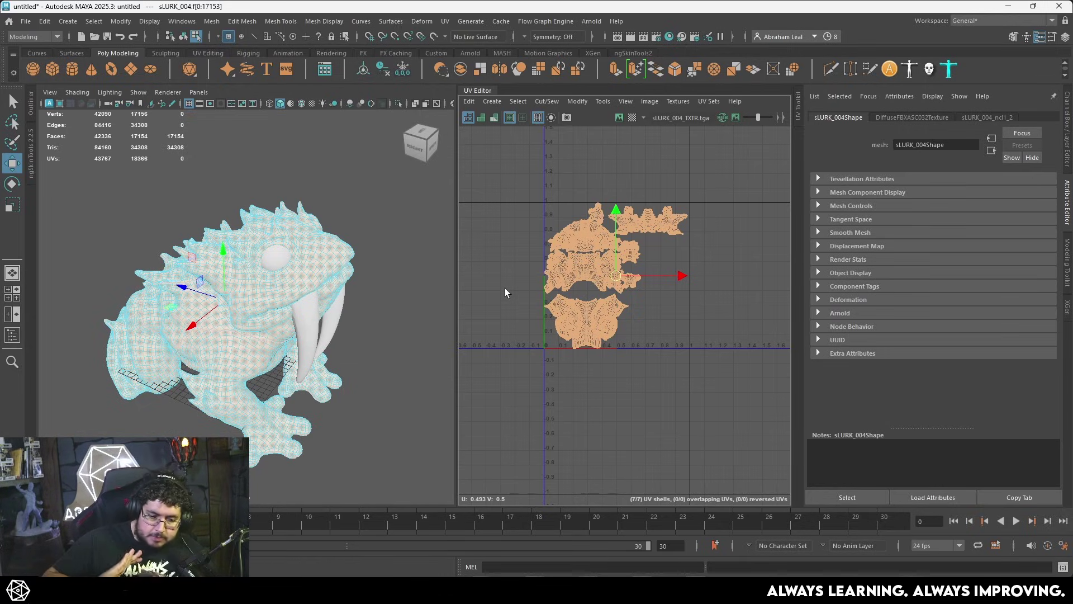
# Select the tusks and the body together to show both UV layouts in the UV Editor.
pyautogui.click(284, 288)
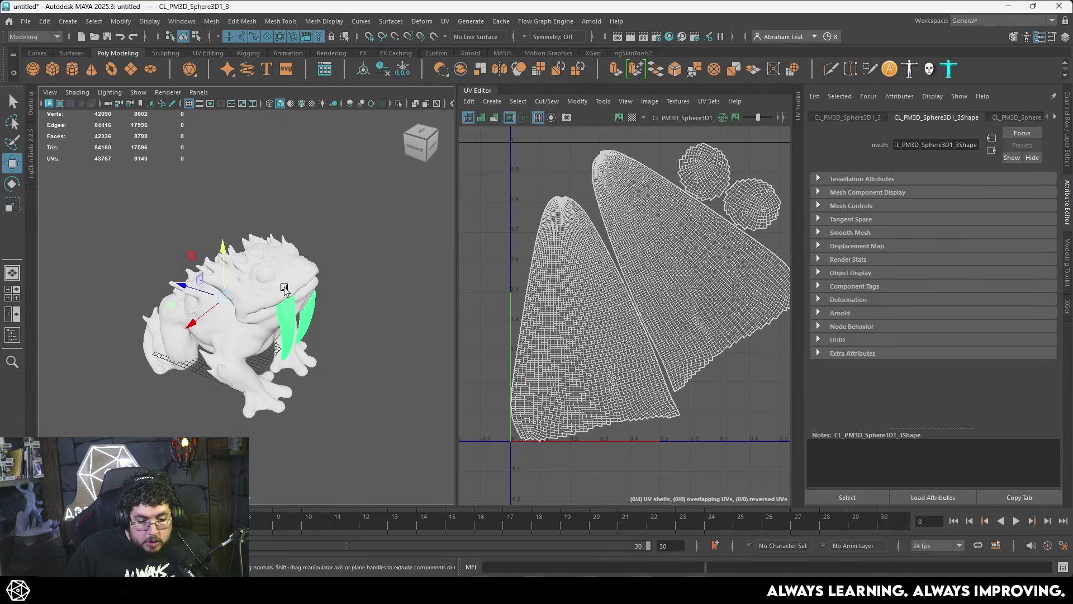
pyautogui.click(284, 288)
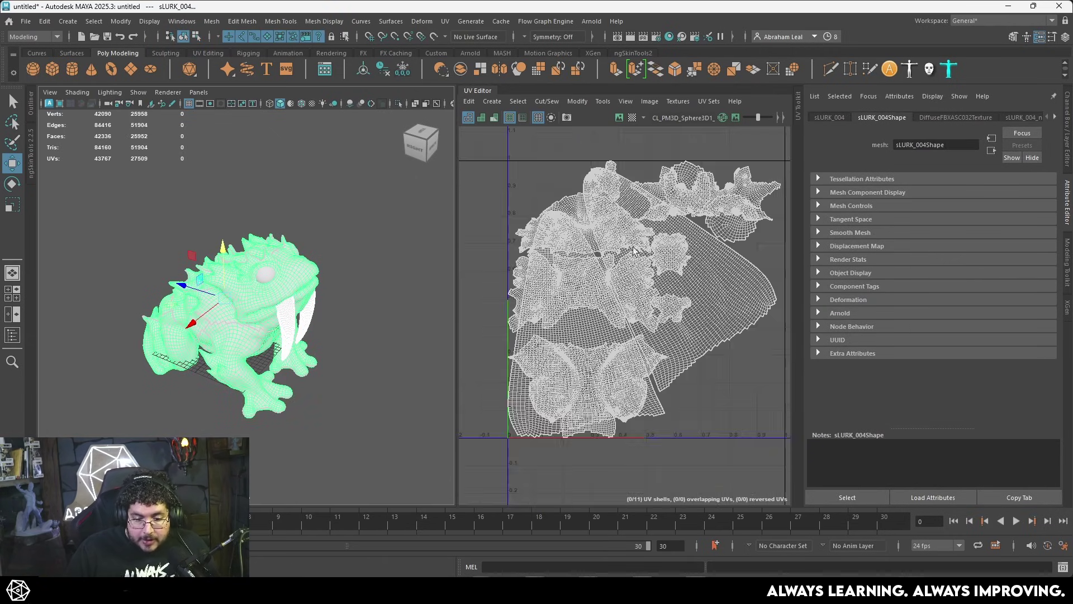
# Return to object selection and select the eyes to show their UV layout on its own.
pyautogui.moveTo(635, 196); pyautogui.dragTo(568, 173, button='right')
pyautogui.scroll(-4, 568, 174)
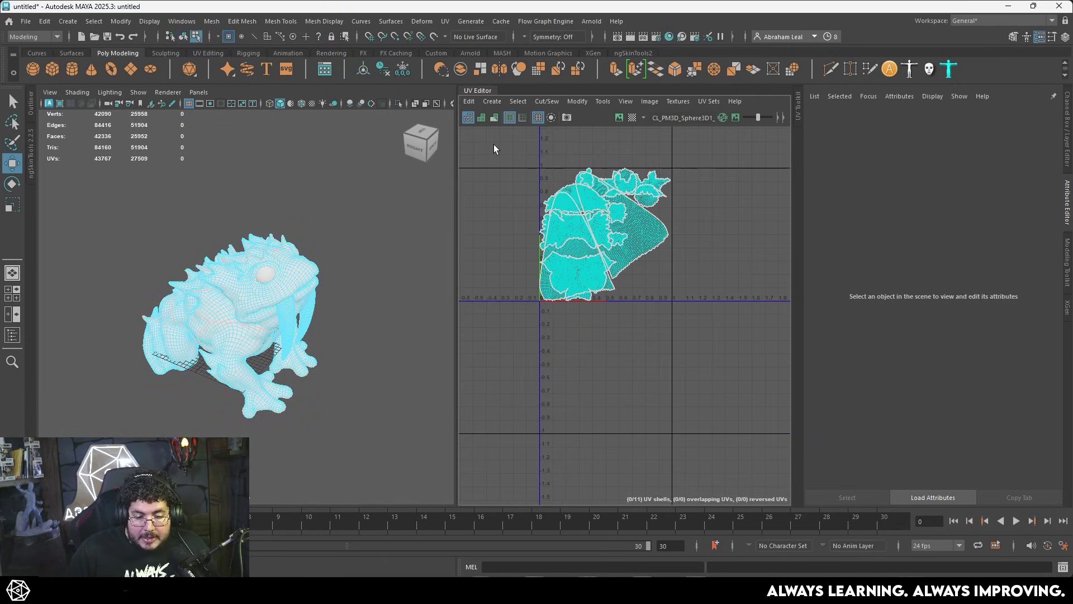
pyautogui.moveTo(326, 282); pyautogui.dragTo(361, 229, button='right')
pyautogui.click(251, 269)
pyautogui.click(263, 270)
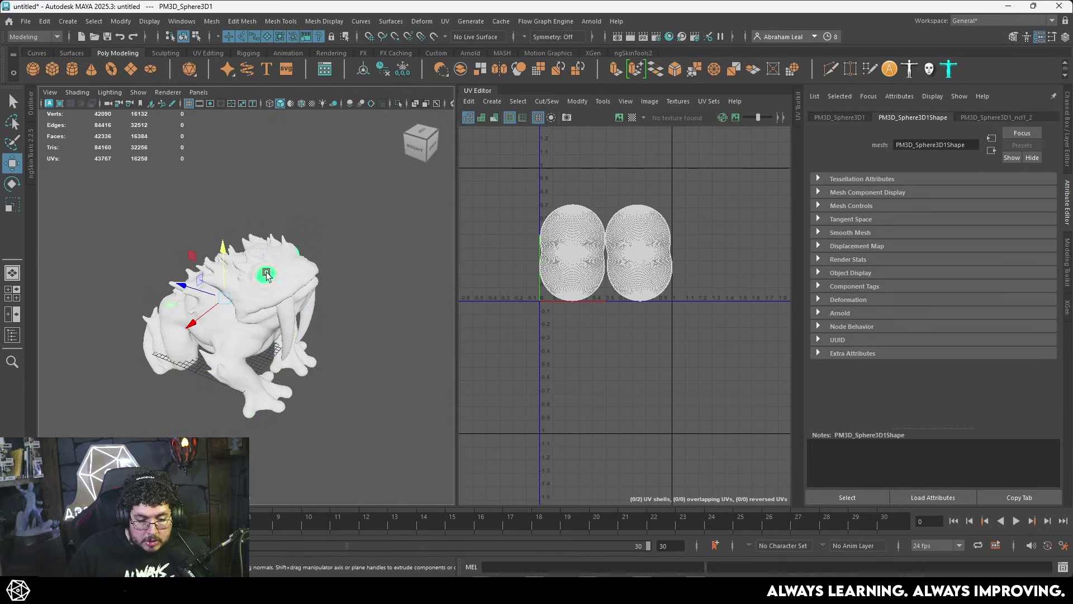
# Select the body, tusks and eyes together, and select all of their UV shells in the UV Editor.
pyautogui.click(323, 270)
pyautogui.click(290, 275)
pyautogui.scroll(5, 286, 271)
pyautogui.scroll(-8, 309, 261)
pyautogui.moveTo(366, 198); pyautogui.dragTo(71, 454)
pyautogui.moveTo(644, 209); pyautogui.dragTo(594, 192, button='right')
pyautogui.moveTo(515, 152); pyautogui.dragTo(710, 327)
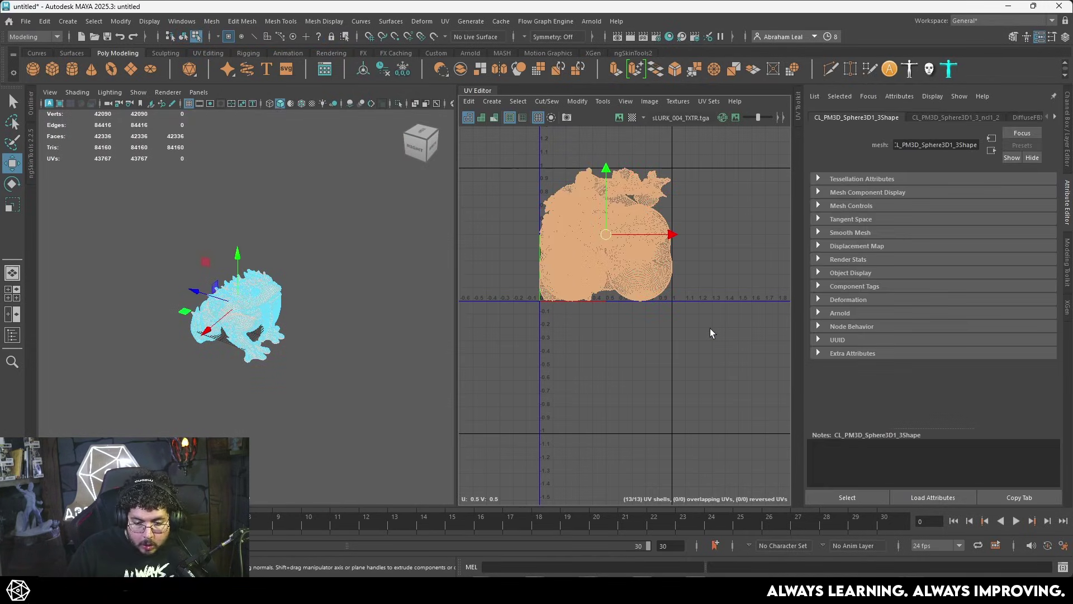
# Lay out all shells together without overlap, using packing resolution 256, texture map size 4096, 8-pixel padding and preserved 3D ratios.
pyautogui.click(602, 102)
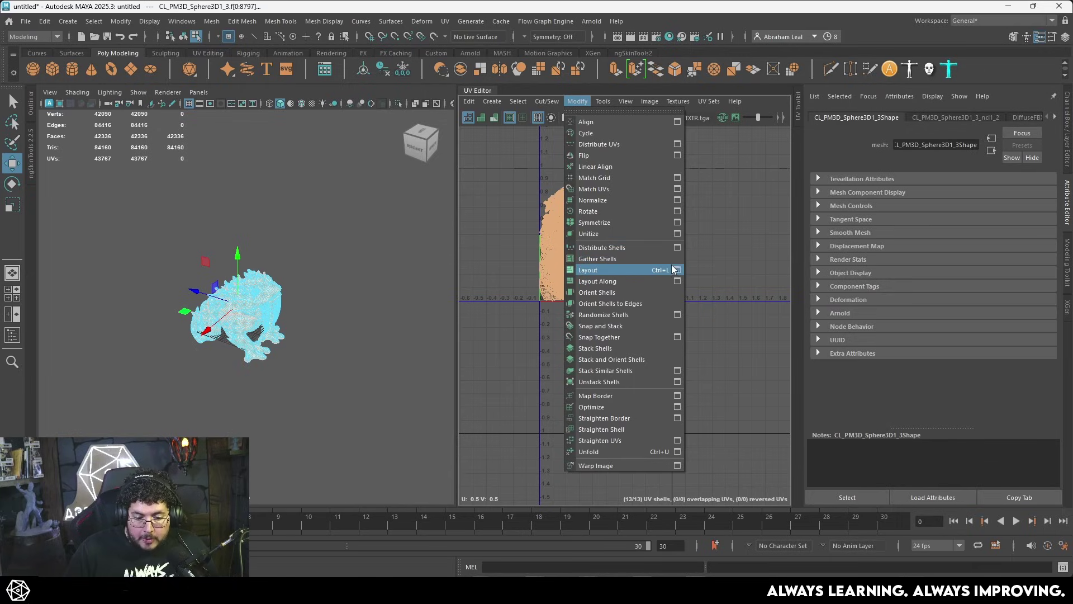
pyautogui.click(675, 269)
pyautogui.scroll(-2, 530, 347)
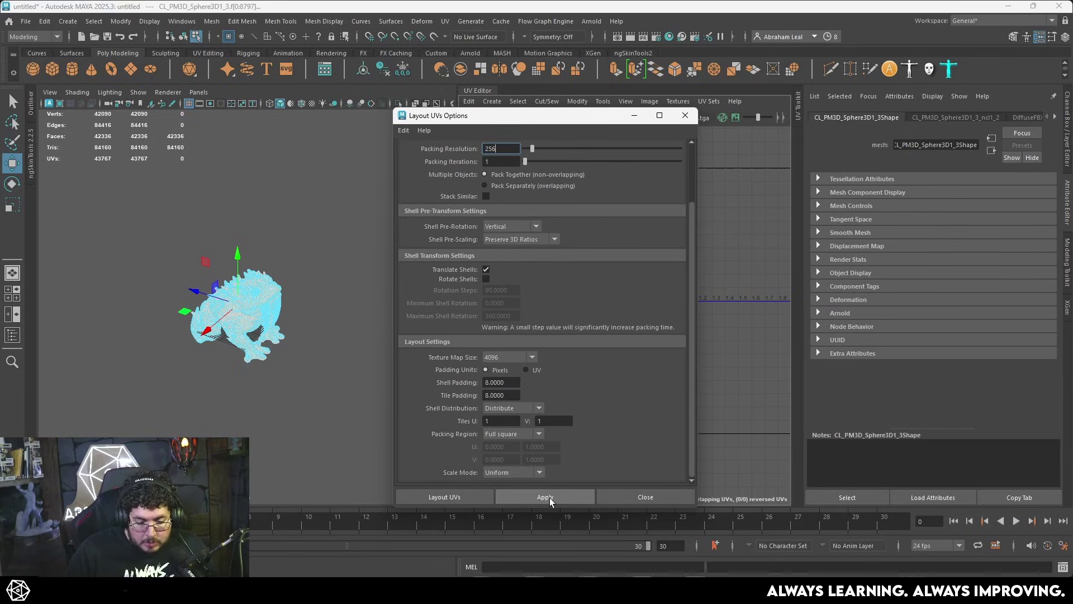
pyautogui.click(684, 115)
# Examine the packed shells and turn on the checker map for the creature.
pyautogui.scroll(4, 615, 187)
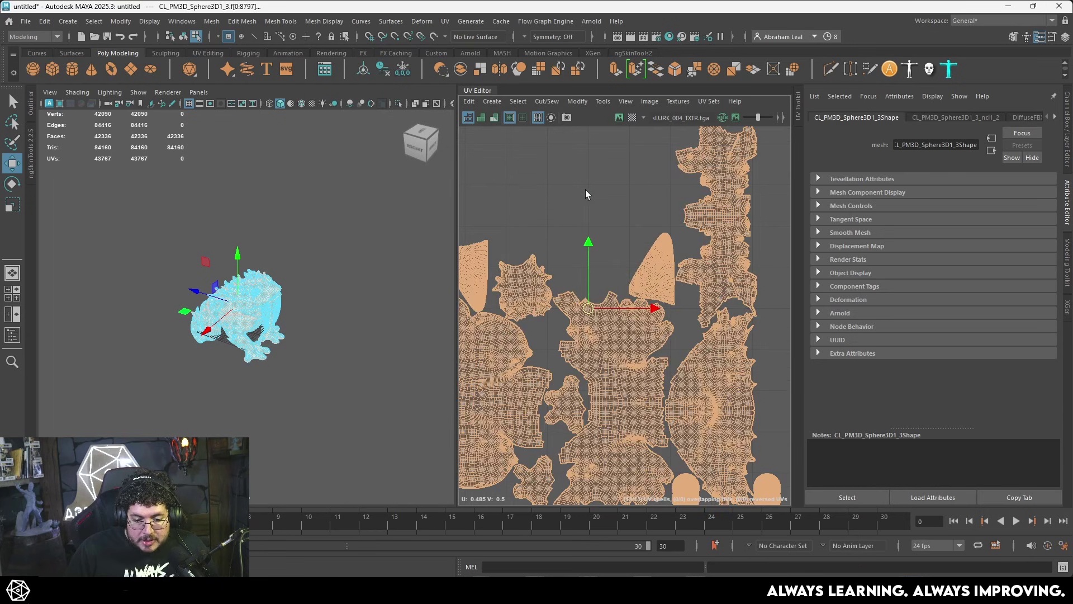
pyautogui.keyDown('alt'); pyautogui.moveTo(585, 190); pyautogui.dragTo(604, 170, button='middle'); pyautogui.keyUp('alt')
pyautogui.scroll(-1, 604, 171)
pyautogui.scroll(8, 259, 299)
pyautogui.scroll(-4, 304, 288)
pyautogui.keyDown('alt'); pyautogui.moveTo(304, 288); pyautogui.dragTo(334, 253); pyautogui.keyUp('alt')
pyautogui.scroll(4, 302, 262)
pyautogui.click(632, 119)
pyautogui.scroll(4, 359, 255)
# Select all parts in object mode and compare the checker scale on the tusks, head and body.
pyautogui.press('F8')
pyautogui.click(393, 263)
pyautogui.scroll(-6, 395, 246)
pyautogui.moveTo(401, 221); pyautogui.dragTo(90, 450)
pyautogui.scroll(6, 321, 311)
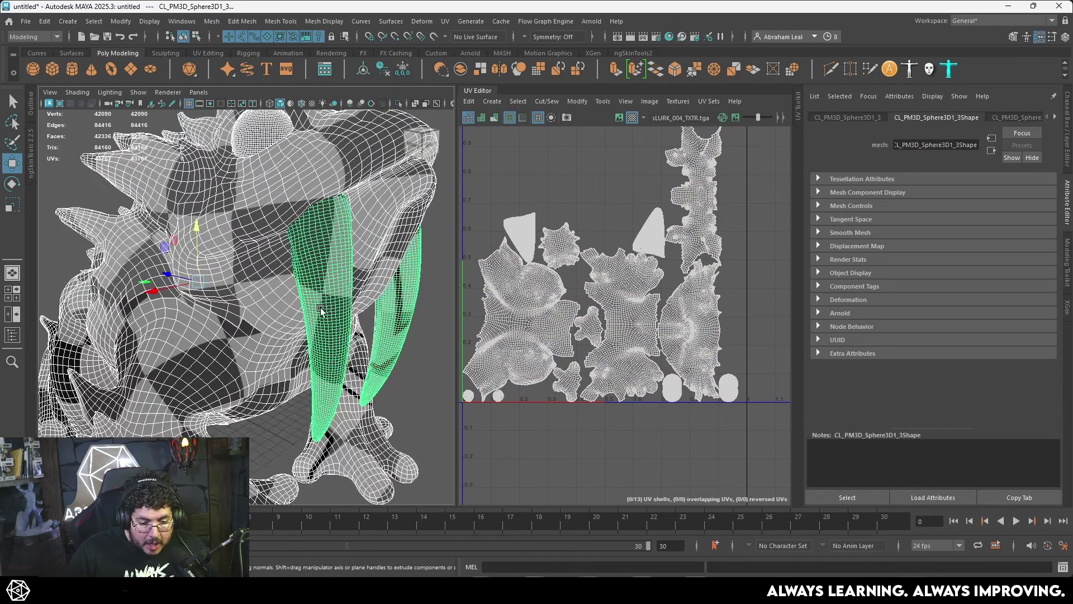
pyautogui.scroll(2, 321, 311)
pyautogui.scroll(-2, 313, 302)
pyautogui.keyDown('alt'); pyautogui.moveTo(302, 293); pyautogui.dragTo(293, 318); pyautogui.keyUp('alt')
pyautogui.scroll(-2, 605, 259)
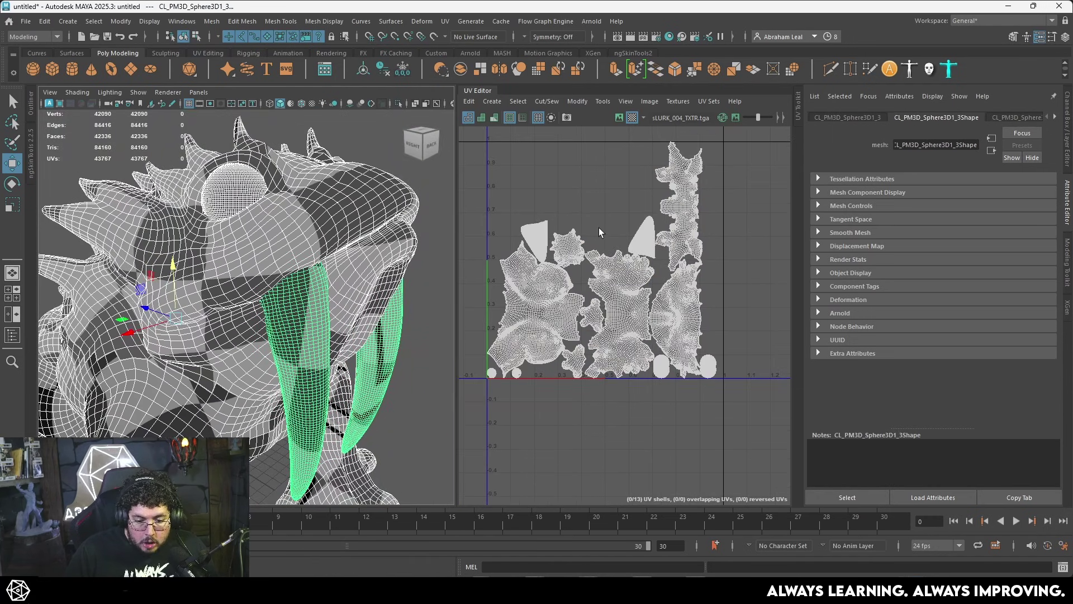
# Widen the UV Editor and select all UV shells again in UV Shell mode.
pyautogui.keyDown('alt'); pyautogui.moveTo(599, 227); pyautogui.dragTo(594, 256, button='middle'); pyautogui.keyUp('alt')
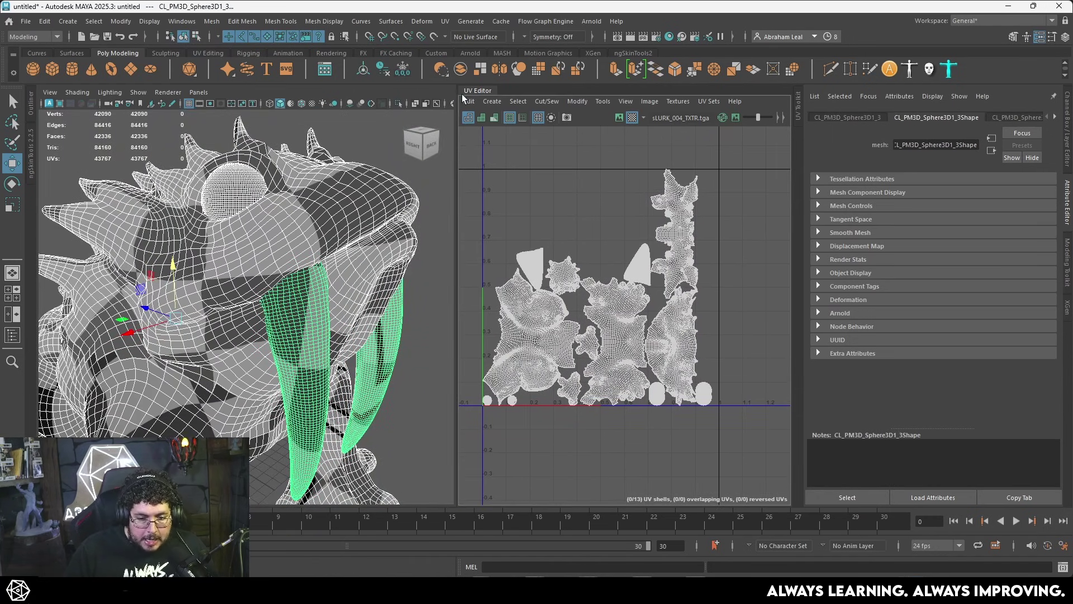
pyautogui.moveTo(473, 89); pyautogui.dragTo(677, 109)
pyautogui.moveTo(457, 132); pyautogui.dragTo(288, 177)
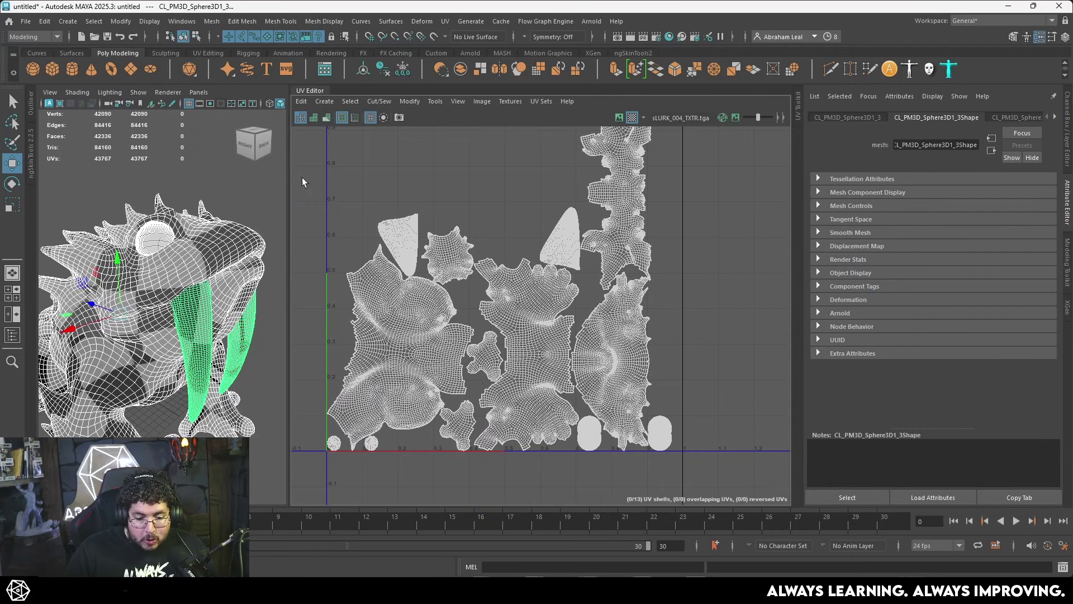
pyautogui.scroll(-3, 501, 239)
pyautogui.scroll(4, 503, 222)
pyautogui.scroll(-3, 473, 190)
pyautogui.moveTo(473, 190); pyautogui.dragTo(525, 189, button='right')
pyautogui.keyDown('alt'); pyautogui.moveTo(491, 182); pyautogui.dragTo(515, 272, button='middle'); pyautogui.keyUp('alt')
pyautogui.moveTo(257, 546); pyautogui.dragTo(257, 546)
pyautogui.scroll(8, 596, 278)
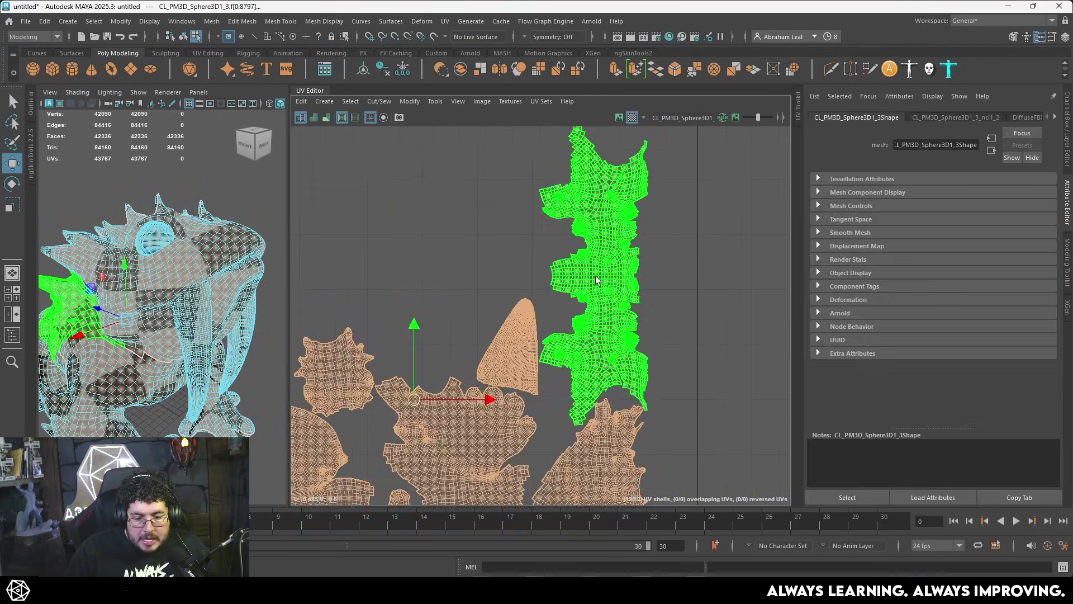
# Clear the shell selection and examine the gaps between the shells and which body part each one covers.
pyautogui.click(423, 235)
pyautogui.scroll(-2, 555, 289)
pyautogui.scroll(-2, 554, 284)
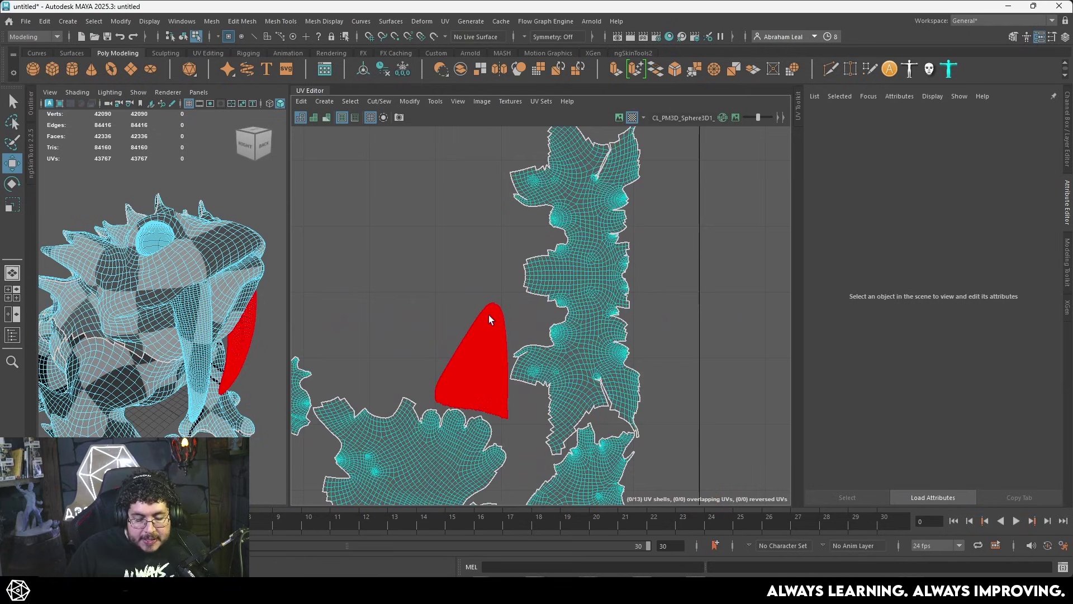
pyautogui.keyDown('alt'); pyautogui.moveTo(488, 315); pyautogui.dragTo(531, 247, button='middle'); pyautogui.keyUp('alt')
pyautogui.scroll(-1, 531, 248)
pyautogui.scroll(-1, 481, 369)
pyautogui.scroll(3, 511, 359)
pyautogui.scroll(-3, 511, 359)
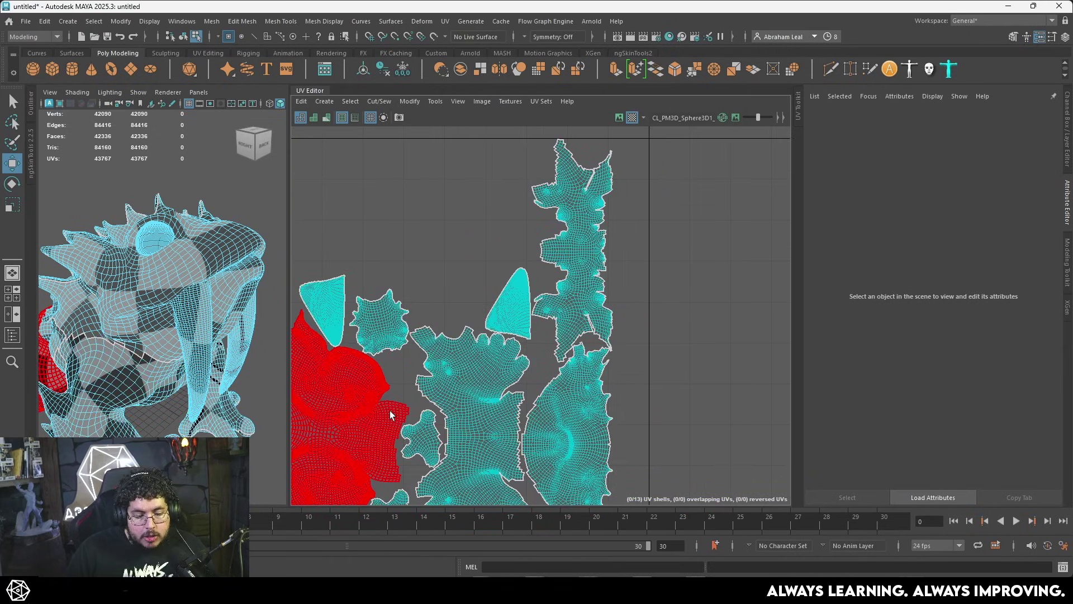
pyautogui.keyDown('alt'); pyautogui.moveTo(310, 399); pyautogui.dragTo(387, 347, button='middle'); pyautogui.keyUp('alt')
pyautogui.scroll(2, 424, 343)
pyautogui.scroll(-2, 437, 340)
pyautogui.scroll(4, 644, 347)
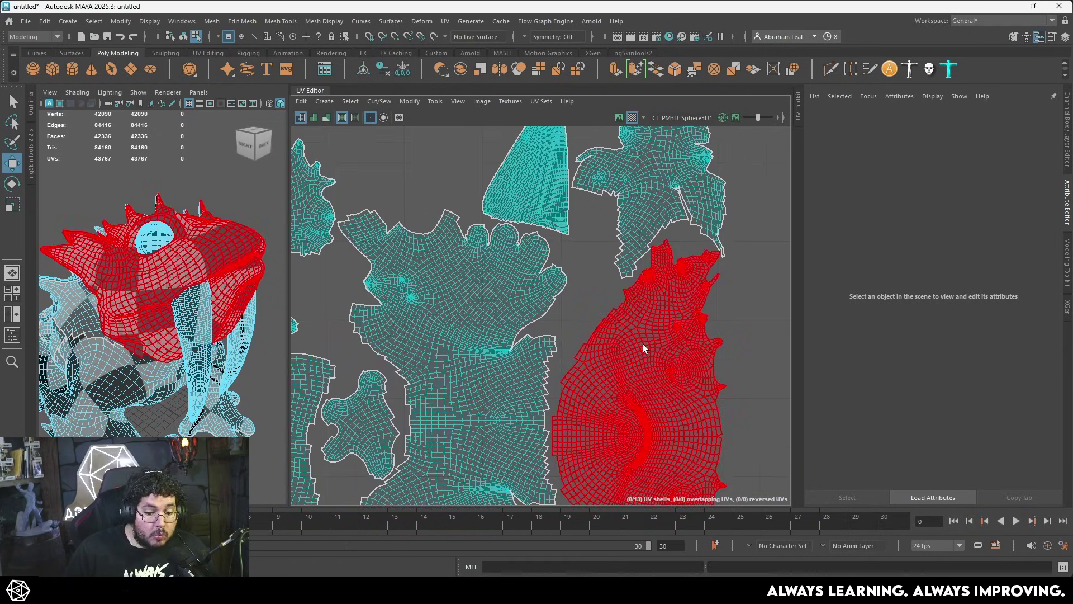
pyautogui.keyDown('alt'); pyautogui.moveTo(643, 344); pyautogui.dragTo(633, 293, button='middle'); pyautogui.keyUp('alt')
pyautogui.scroll(-5, 621, 280)
pyautogui.keyDown('alt'); pyautogui.moveTo(541, 234); pyautogui.dragTo(532, 333, button='middle'); pyautogui.keyUp('alt')
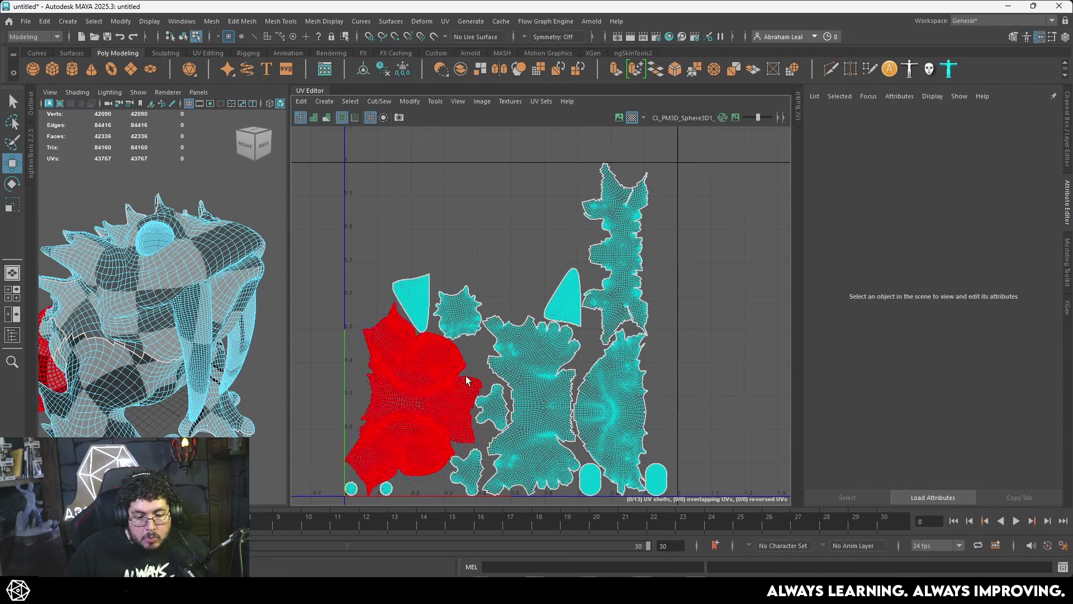
# Select the head's UV shell, move it into the empty space above the other shells and rotate it to lie horizontally.
pyautogui.click(627, 388)
pyautogui.moveTo(627, 412); pyautogui.dragTo(499, 296)
pyautogui.hotkey('ctrl', 'z')
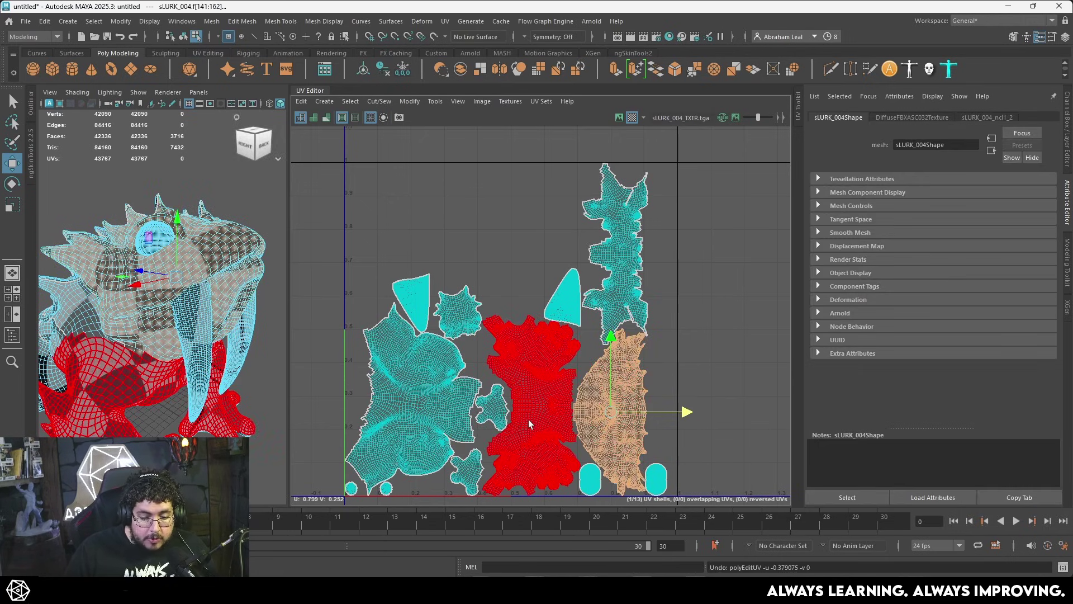
pyautogui.moveTo(611, 412); pyautogui.dragTo(455, 237)
pyautogui.press('e')
pyautogui.moveTo(506, 189); pyautogui.dragTo(396, 178)
# Scale the head's UV shell and fine-tune its position and rotation to fill the empty upper area.
pyautogui.press('r')
pyautogui.moveTo(455, 238); pyautogui.dragTo(493, 240)
pyautogui.press('w')
pyautogui.moveTo(453, 240)
pyautogui.mouseDown()
pyautogui.moveTo(467, 227)
pyautogui.moveTo(453, 226)
pyautogui.mouseUp()
pyautogui.press('r')
pyautogui.press('e')
pyautogui.moveTo(529, 184); pyautogui.dragTo(529, 183)
pyautogui.press('w')
pyautogui.press('r')
pyautogui.moveTo(468, 226); pyautogui.dragTo(460, 222)
pyautogui.press('w')
pyautogui.press('r')
pyautogui.click(559, 144)
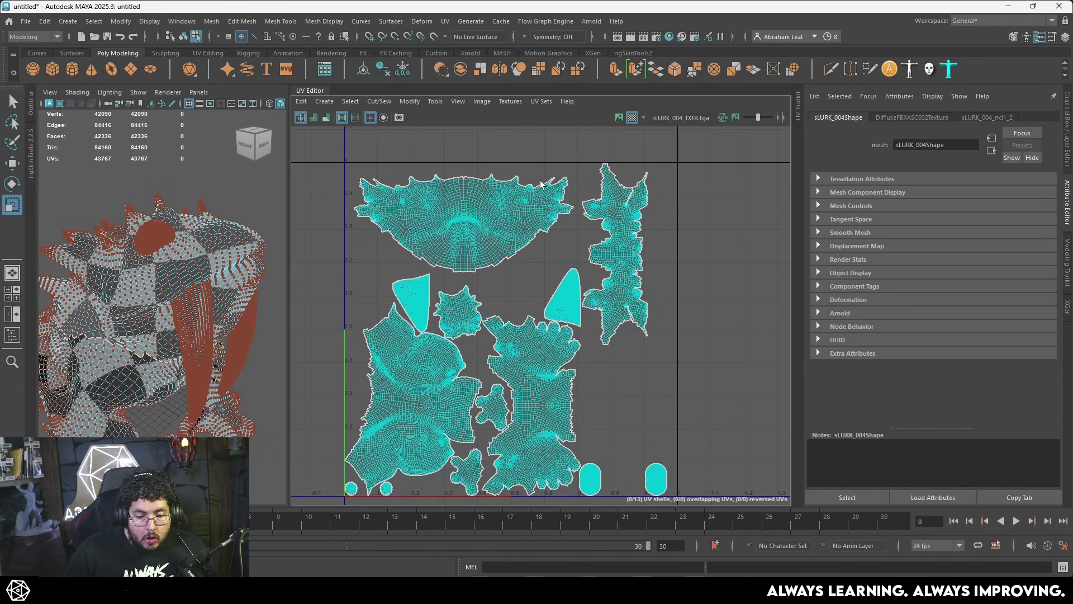
# Select the middle edge loops of the spiky back shell and the two largest body shells, and cut the UVs along them.
pyautogui.moveTo(496, 235); pyautogui.dragTo(452, 215, button='right')
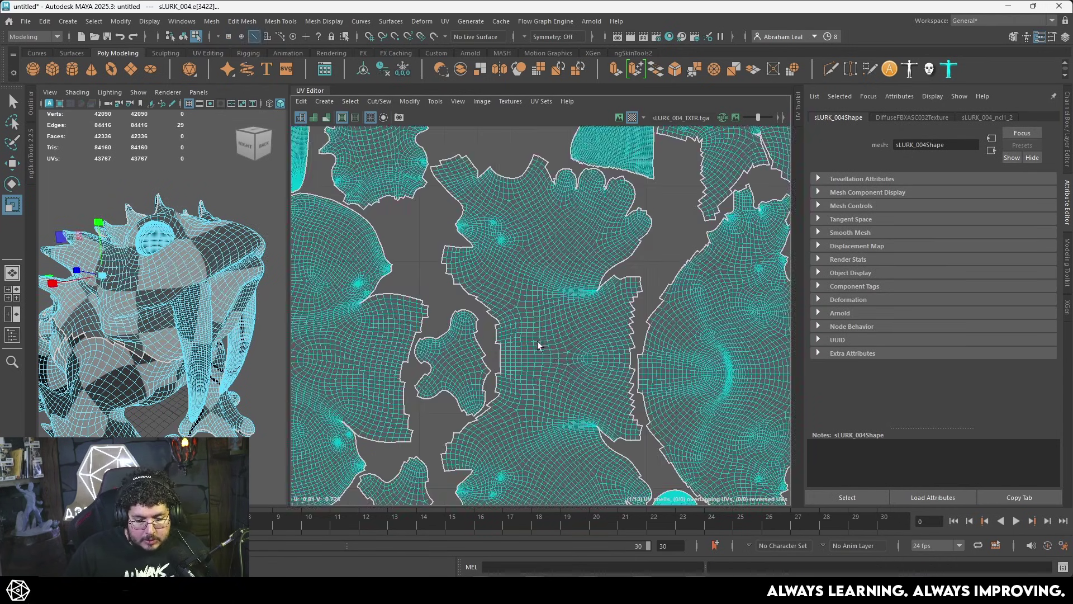
pyautogui.scroll(3, 538, 341)
pyautogui.keyDown('shift'); pyautogui.doubleClick(520, 292); pyautogui.keyUp('shift')
pyautogui.keyDown('alt'); pyautogui.moveTo(302, 279); pyautogui.dragTo(640, 276, button='middle'); pyautogui.keyUp('alt')
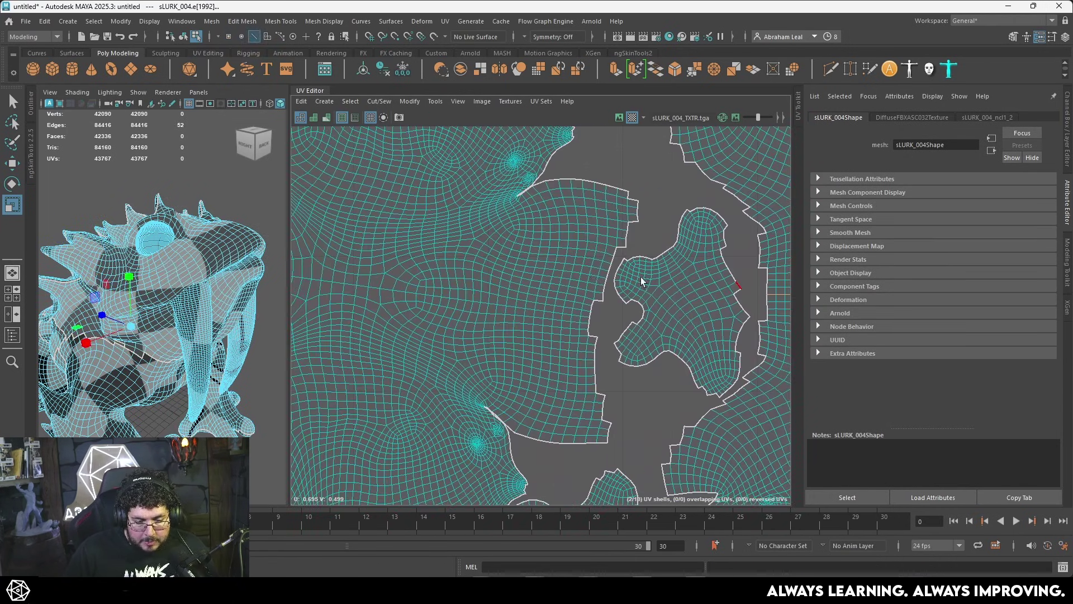
pyautogui.scroll(-2, 449, 291)
pyautogui.keyDown('shift'); pyautogui.doubleClick(408, 290); pyautogui.keyUp('shift')
pyautogui.scroll(-8, 508, 300)
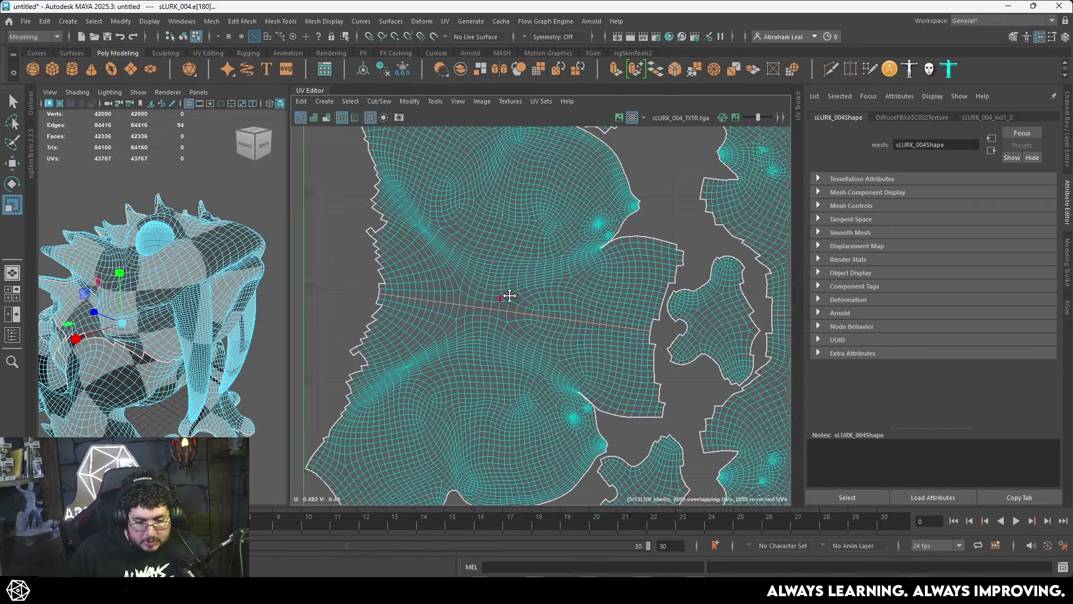
pyautogui.keyDown('alt'); pyautogui.moveTo(584, 281); pyautogui.dragTo(453, 297, button='middle'); pyautogui.keyUp('alt')
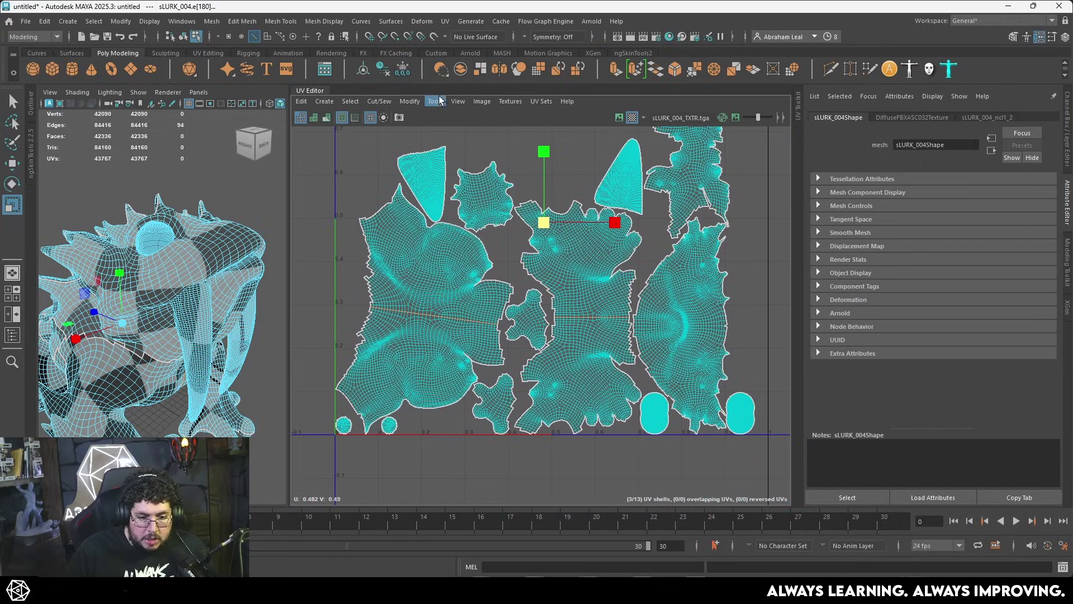
pyautogui.click(449, 22)
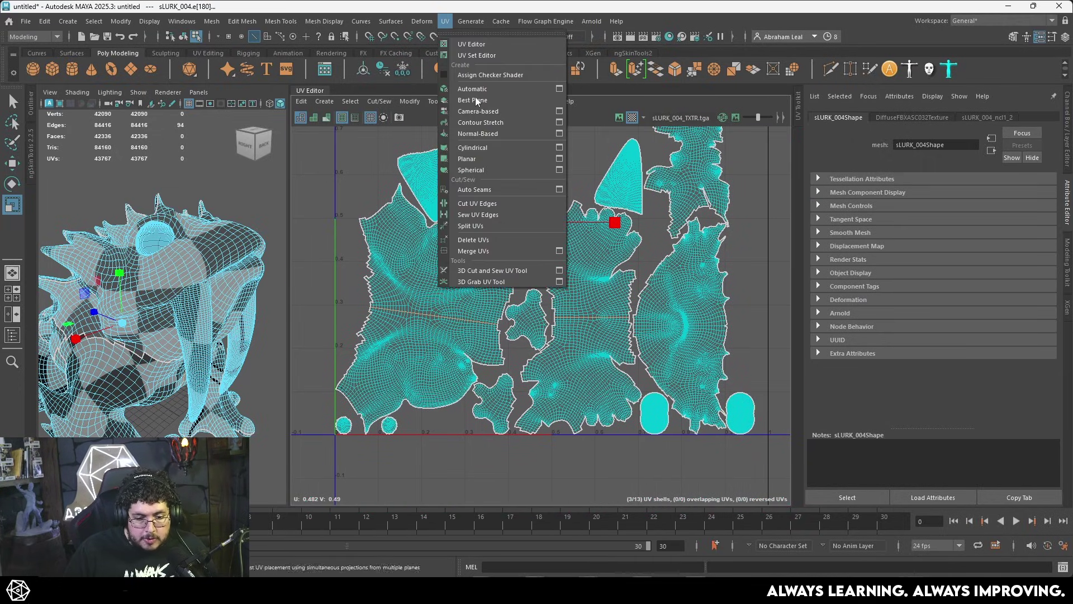
pyautogui.click(491, 203)
# Select the faces of all parts in the UV Editor and lay out the split shells again.
pyautogui.scroll(-4, 588, 252)
pyautogui.press('F11')
pyautogui.scroll(-2, 566, 209)
pyautogui.keyDown('alt'); pyautogui.moveTo(565, 209); pyautogui.dragTo(530, 244, button='middle'); pyautogui.keyUp('alt')
pyautogui.moveTo(666, 160); pyautogui.dragTo(384, 387)
pyautogui.hotkey('ctrl', 'l')
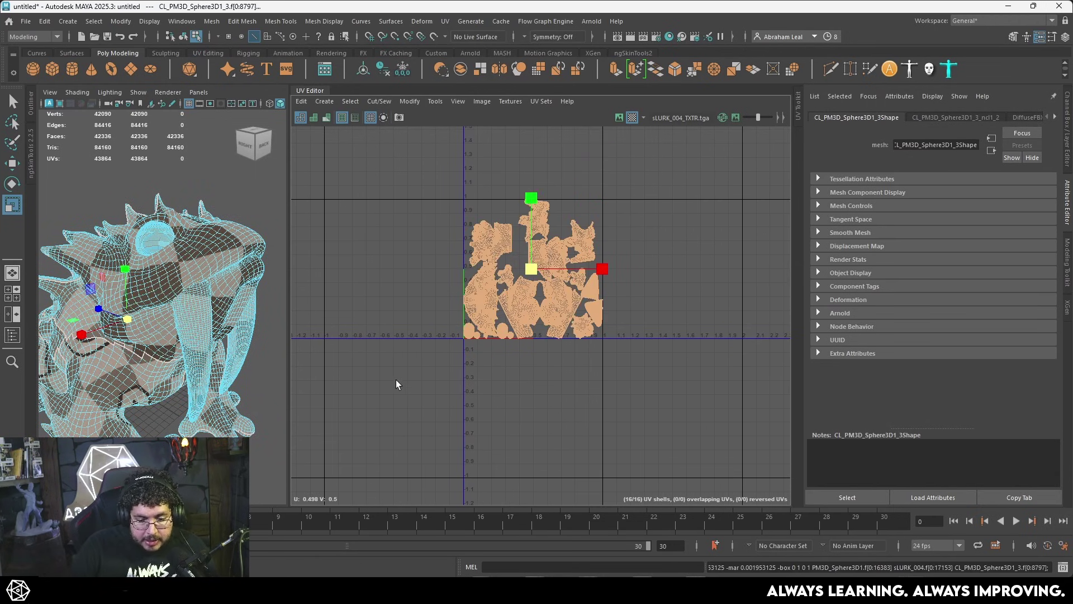
# Examine the tighter layout and select only the body in object mode to show its shells.
pyautogui.scroll(4, 610, 249)
pyautogui.click(420, 223)
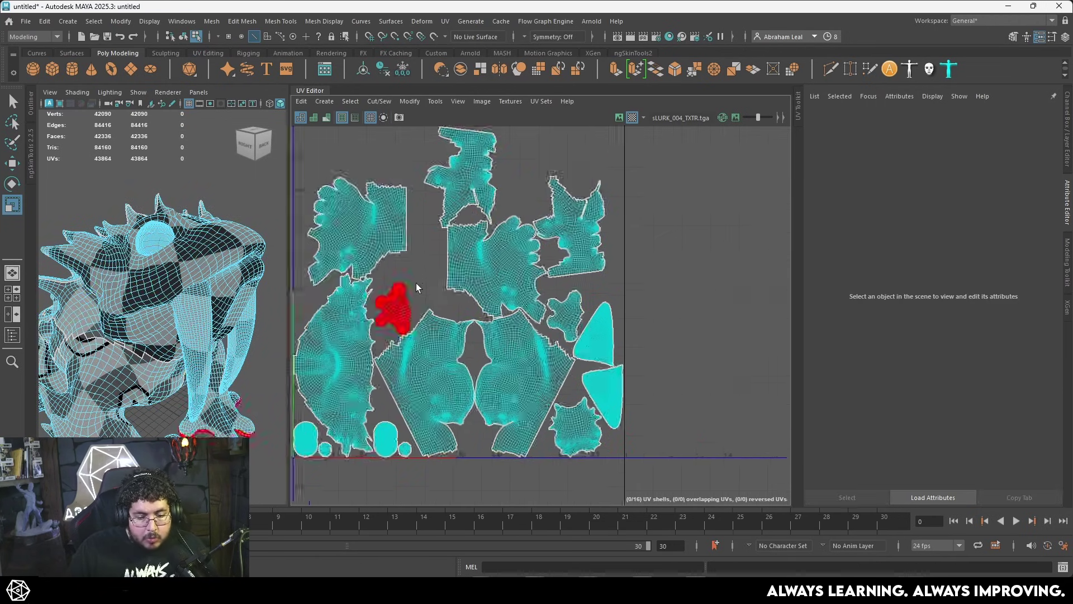
pyautogui.scroll(5, 475, 302)
pyautogui.scroll(-6, 496, 308)
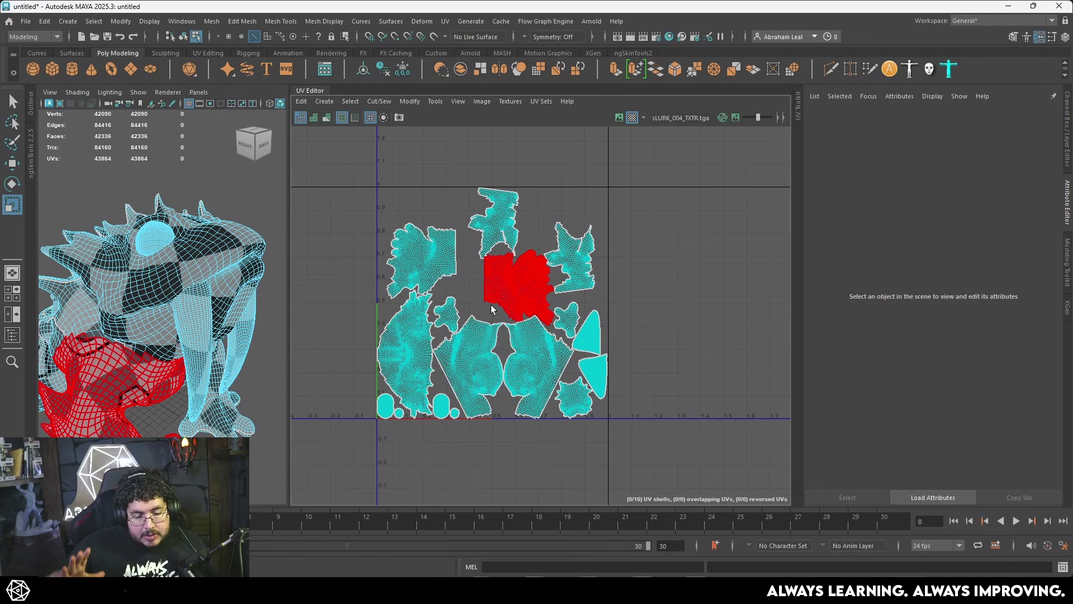
pyautogui.scroll(4, 537, 280)
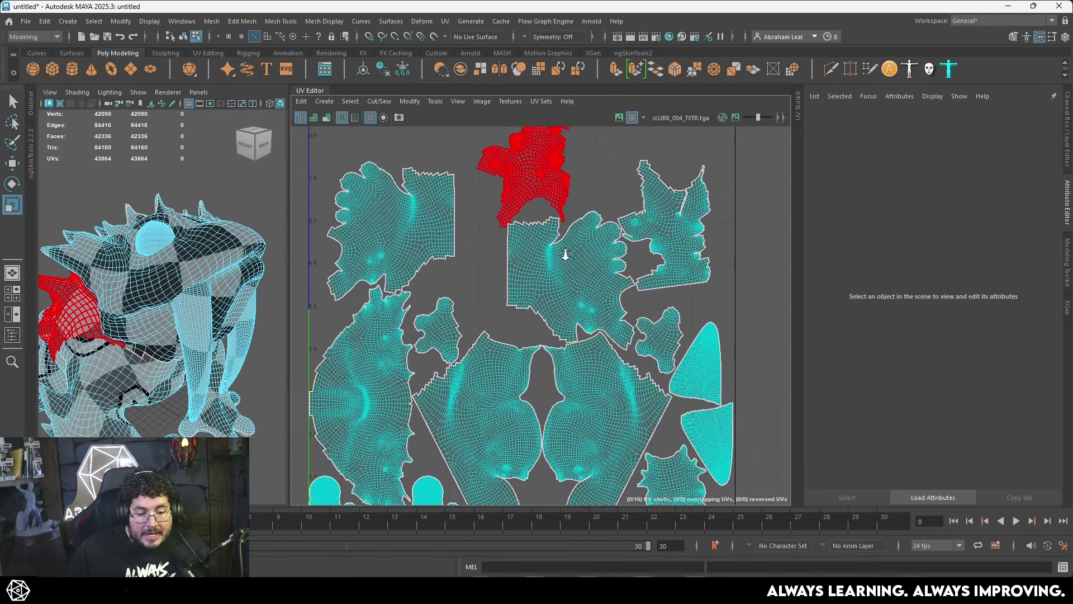
pyautogui.scroll(-2, 566, 255)
pyautogui.moveTo(206, 260); pyautogui.dragTo(259, 219, button='right')
pyautogui.click(259, 219)
pyautogui.click(237, 250)
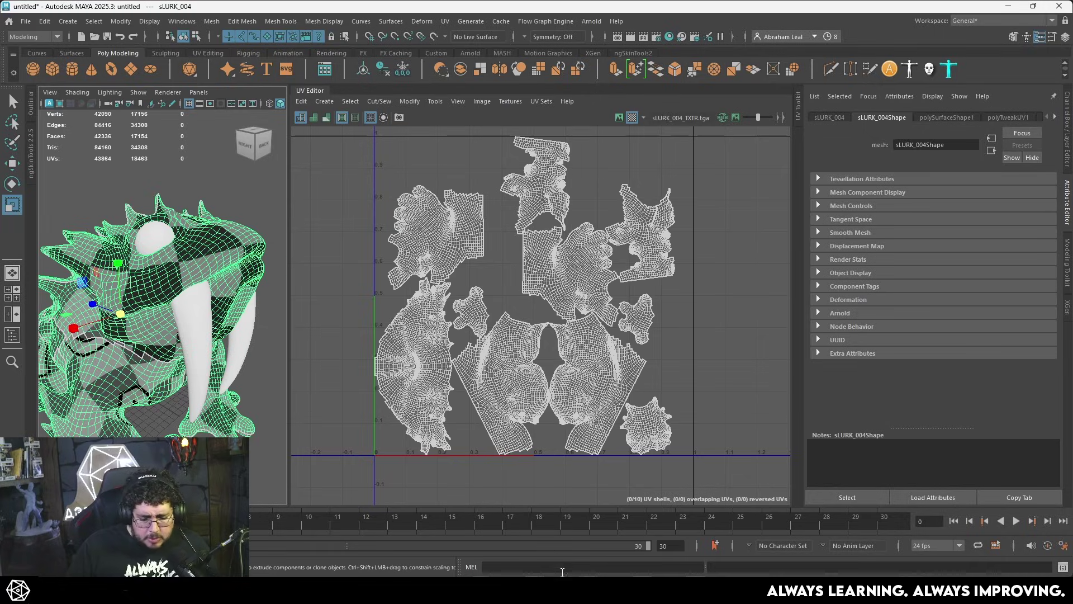
# Switch to ZBrush, turn off Morph UV to restore the body's 3D form, and raise the body to subdivision level 4.
pyautogui.hotkey('alt', 'Tab')
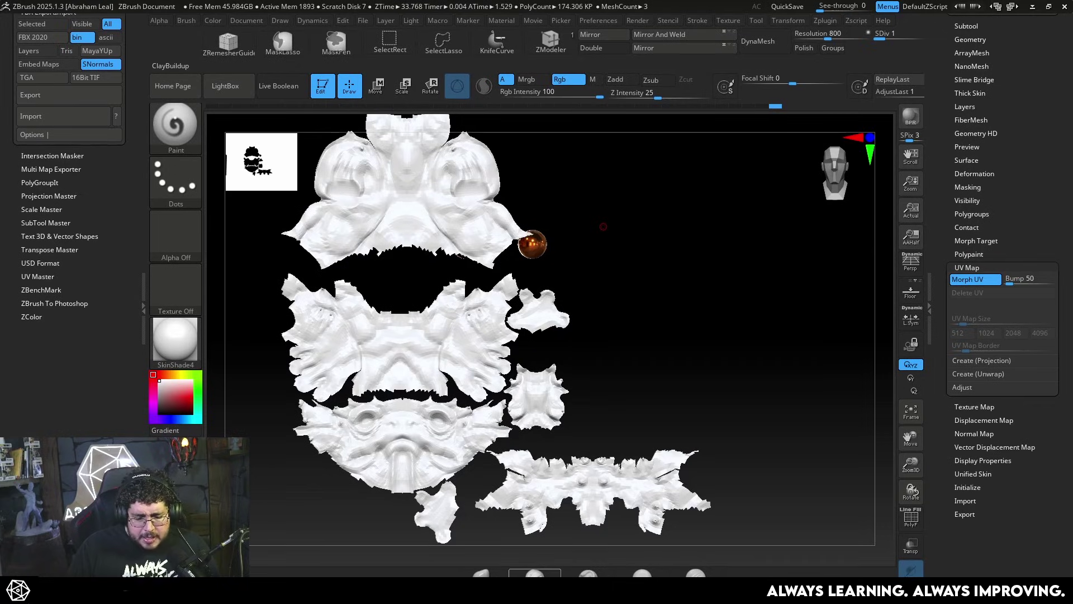
pyautogui.click(987, 280)
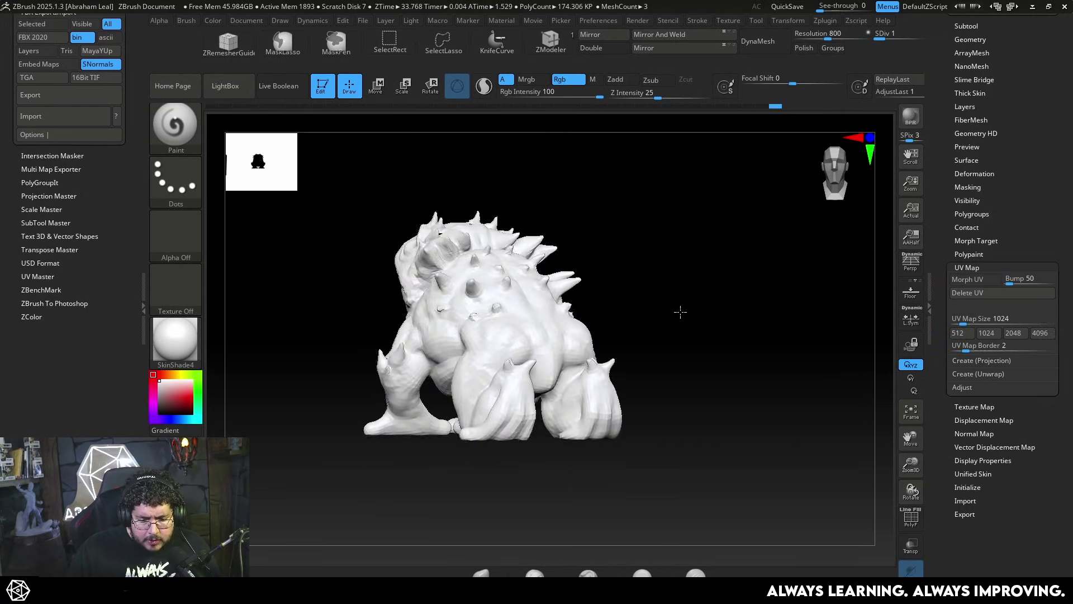
pyautogui.moveTo(681, 312); pyautogui.dragTo(705, 342)
pyautogui.press('d')
pyautogui.press('d')
# View the creature's head and shoulders up close and set the body's base color to light grey, RGB 186, 186, 186.
pyautogui.moveTo(671, 218); pyautogui.dragTo(797, 329)
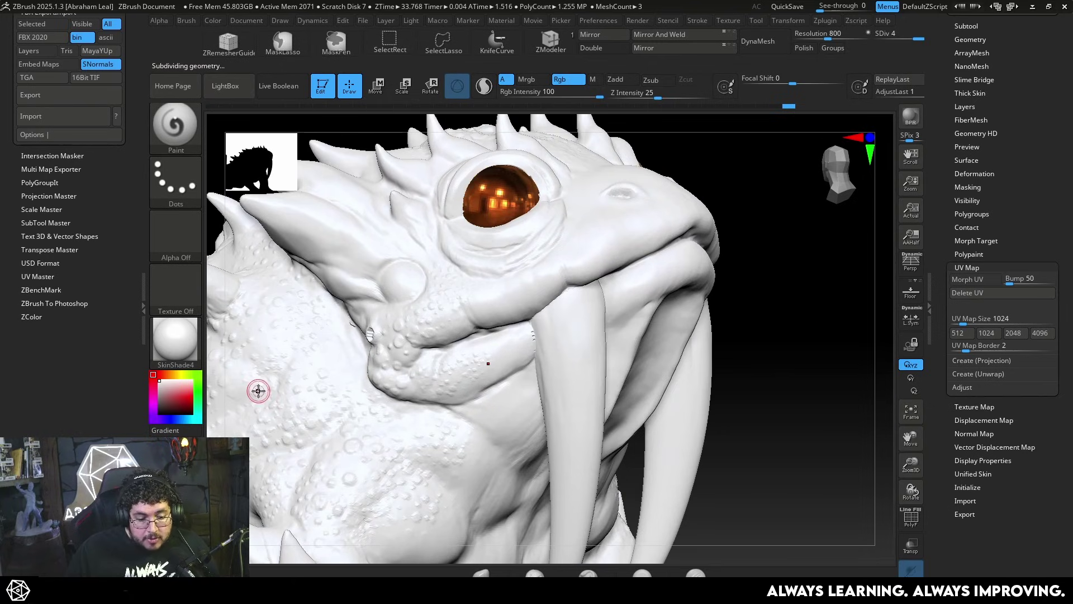
pyautogui.moveTo(159, 389)
pyautogui.mouseDown()
pyautogui.moveTo(158, 403)
pyautogui.moveTo(159, 395)
pyautogui.mouseUp()
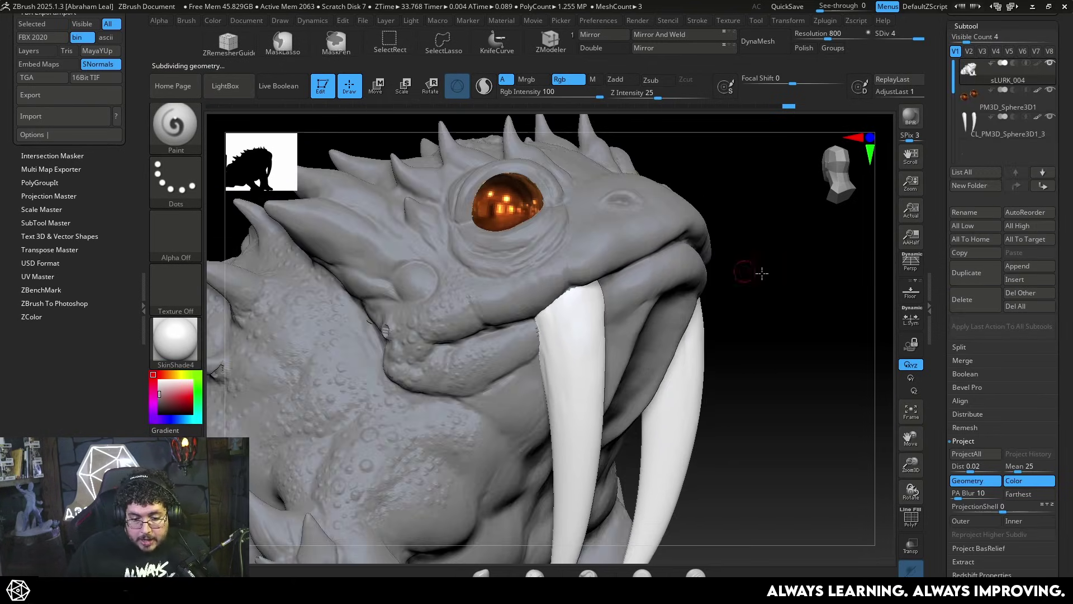
pyautogui.moveTo(762, 273); pyautogui.dragTo(530, 332)
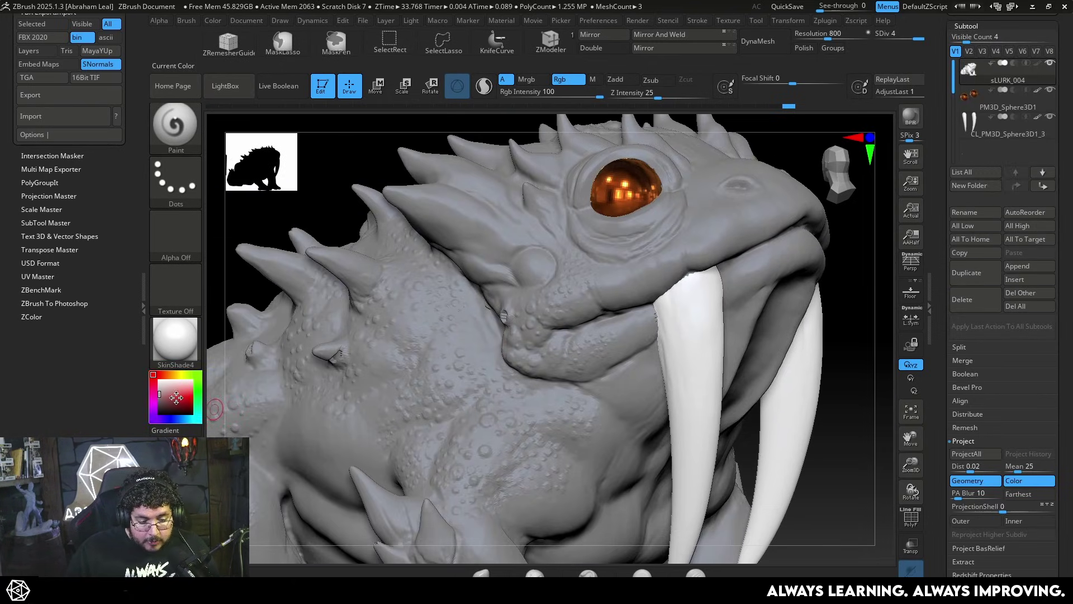
pyautogui.click(162, 374)
pyautogui.click(159, 388)
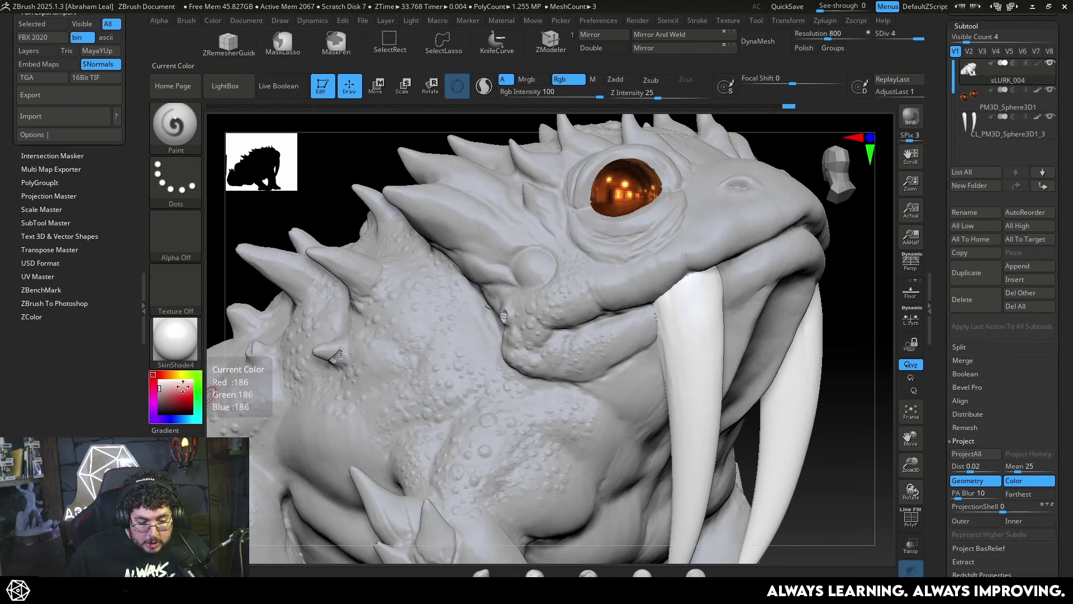
# Open the surface noise settings for the body and load the Maxon Noise plug-in with the Gaseous noise type.
pyautogui.click(983, 24)
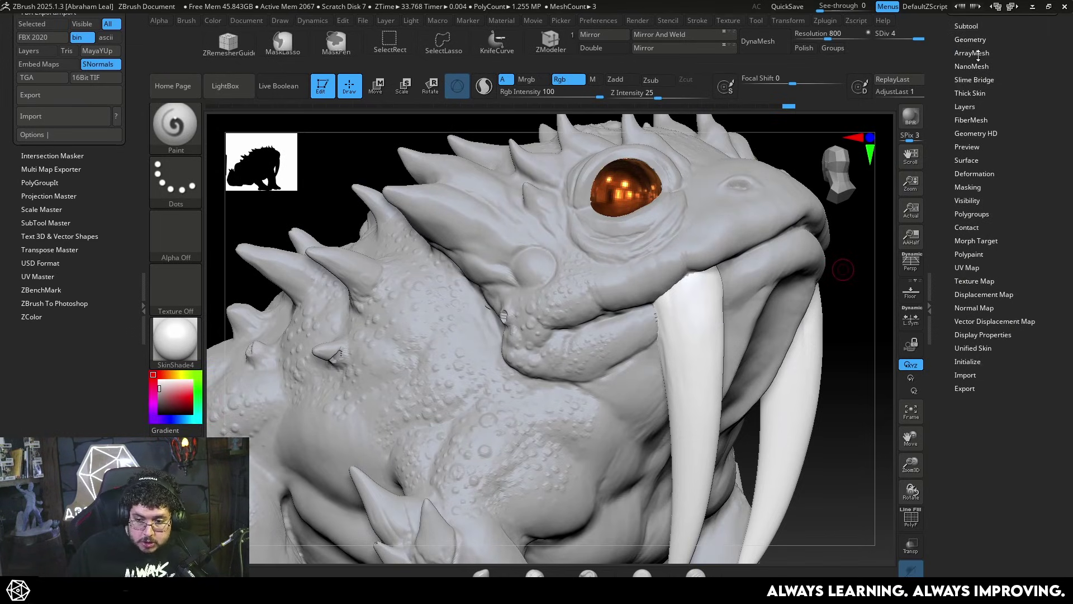
pyautogui.click(973, 160)
pyautogui.click(963, 176)
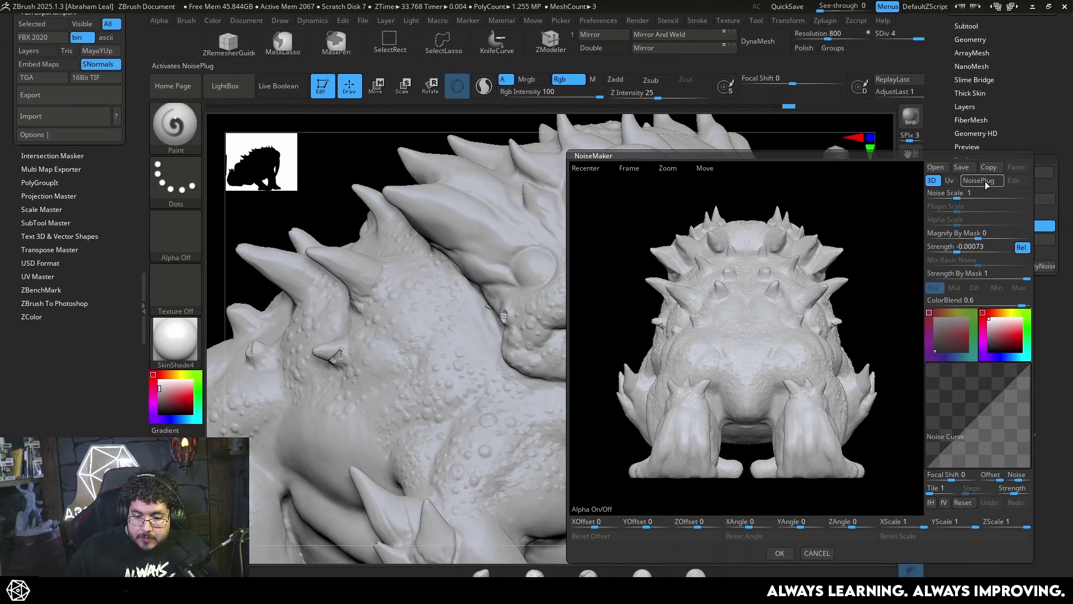
pyautogui.click(983, 180)
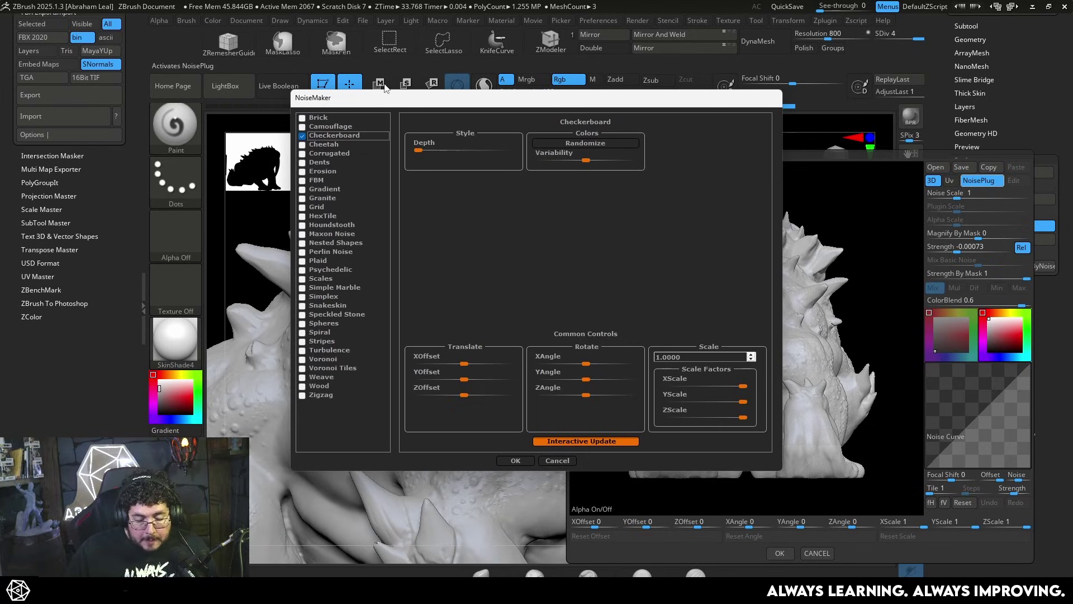
pyautogui.click(332, 233)
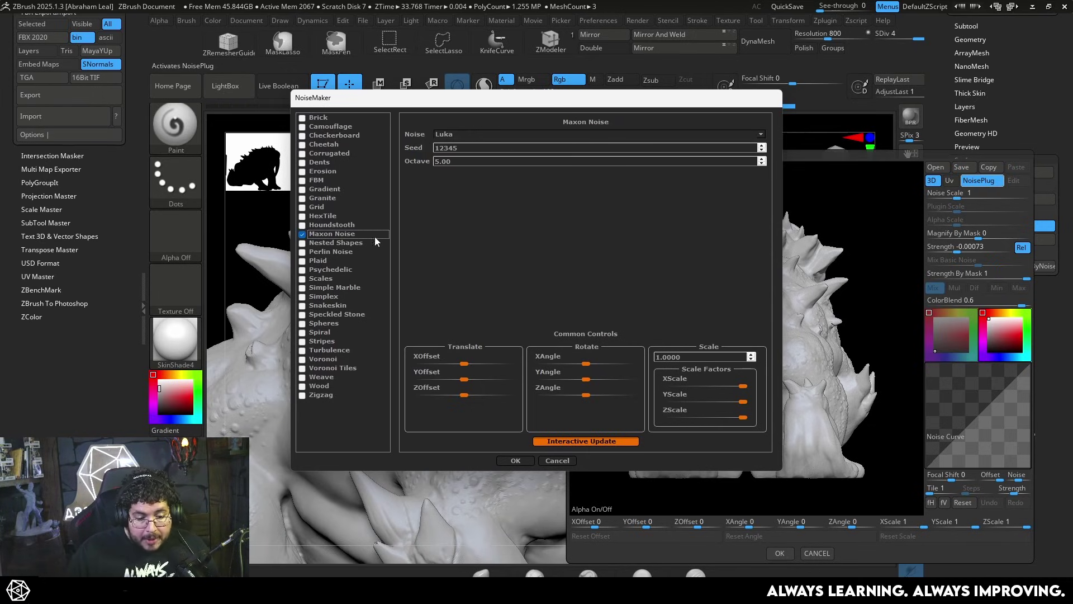
pyautogui.click(454, 135)
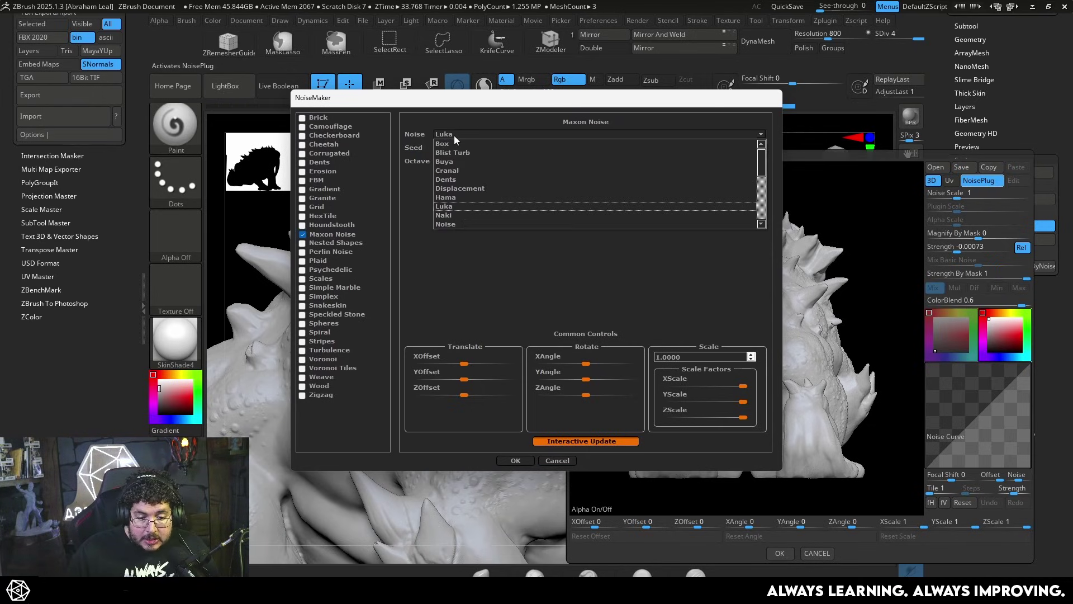
pyautogui.scroll(3, 462, 190)
pyautogui.click(464, 194)
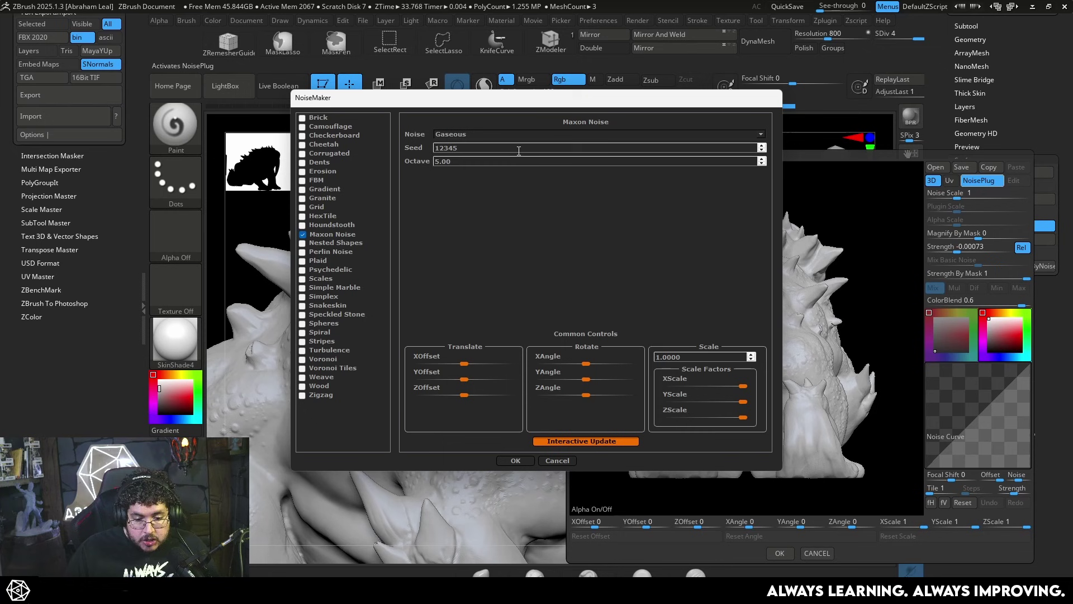
pyautogui.click(515, 460)
# Set Noise Scale and Mix Basic Noise to 0, Plugin Scale to 0.00606 and Strength to 0.5, checking the preview near the jaw.
pyautogui.moveTo(794, 324); pyautogui.dragTo(782, 346)
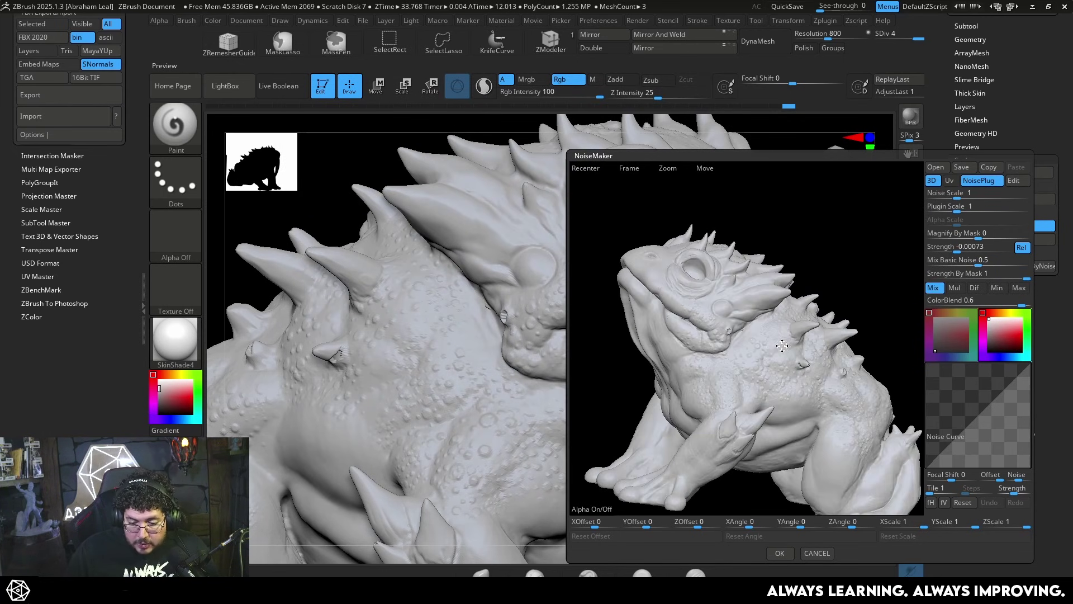
pyautogui.moveTo(957, 208); pyautogui.dragTo(917, 198)
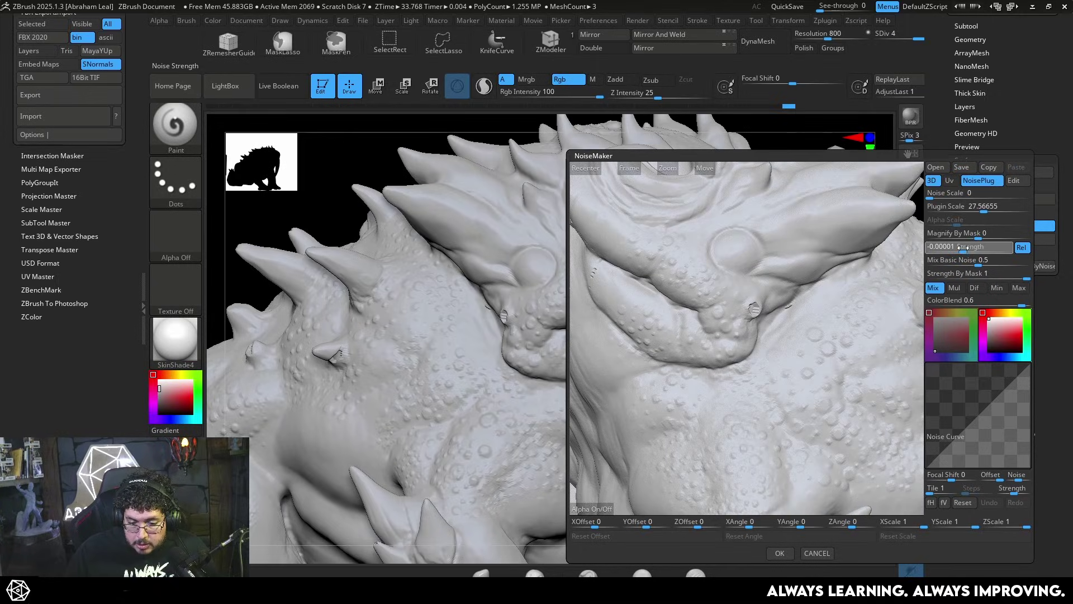
pyautogui.moveTo(957, 252); pyautogui.dragTo(1060, 251)
pyautogui.moveTo(741, 319)
pyautogui.keyDown('alt'); pyautogui.mouseDown()
pyautogui.moveTo(763, 382)
pyautogui.moveTo(728, 333)
pyautogui.mouseUp(); pyautogui.keyUp('alt')
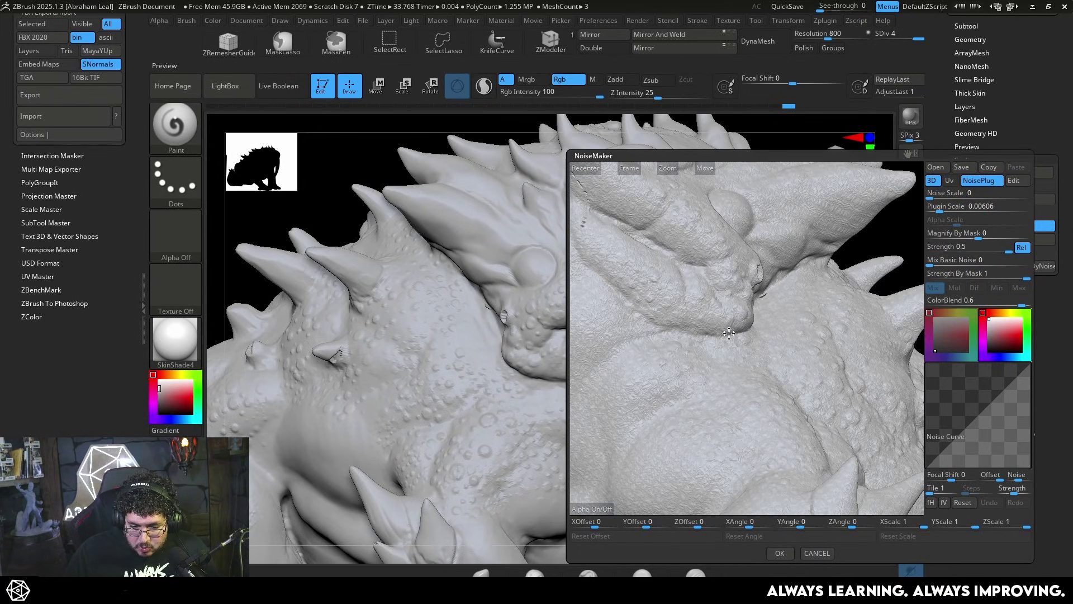
pyautogui.moveTo(745, 280)
pyautogui.keyDown('alt'); pyautogui.mouseDown()
pyautogui.moveTo(723, 347)
pyautogui.moveTo(742, 284)
pyautogui.mouseUp(); pyautogui.keyUp('alt')
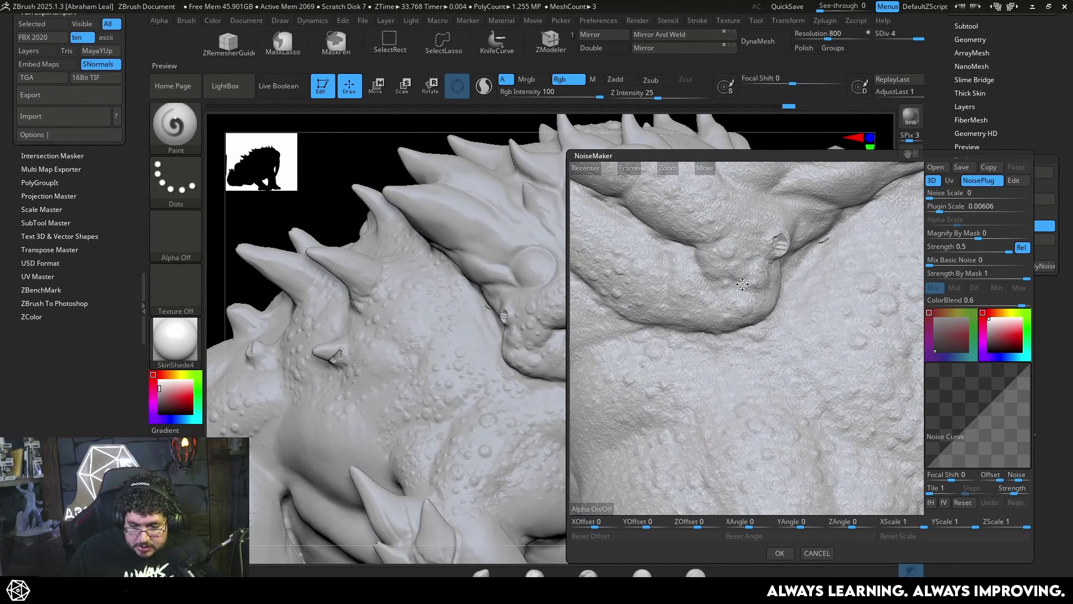
# Switch the noise from 3D to UV mapping, reduce Plugin Scale to 0.0008 and accept the noise on the body.
pyautogui.click(949, 181)
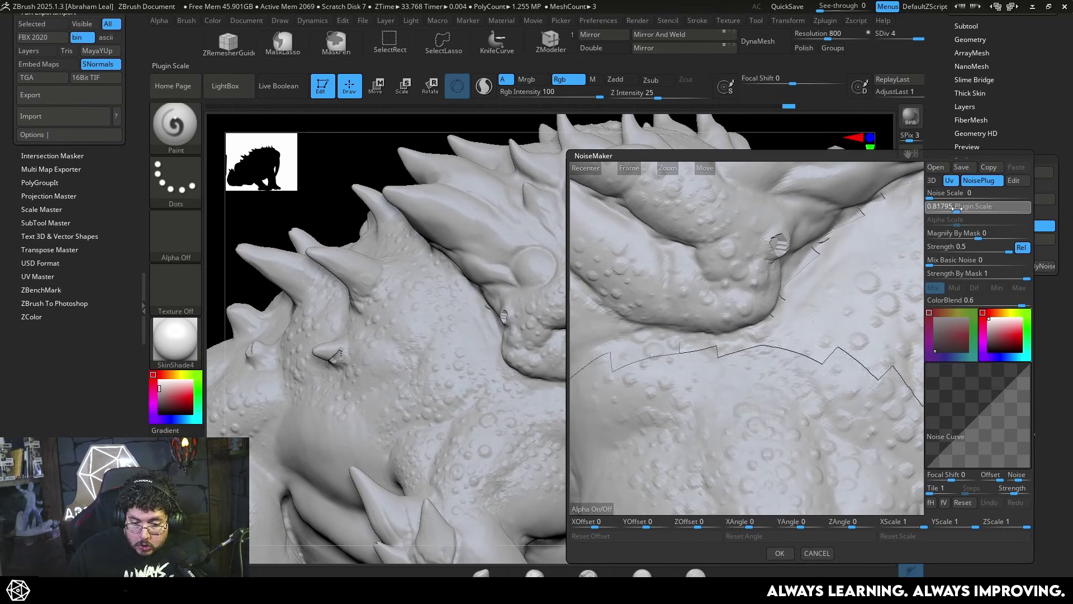
pyautogui.moveTo(940, 211)
pyautogui.mouseDown()
pyautogui.moveTo(977, 212)
pyautogui.moveTo(935, 217)
pyautogui.mouseUp()
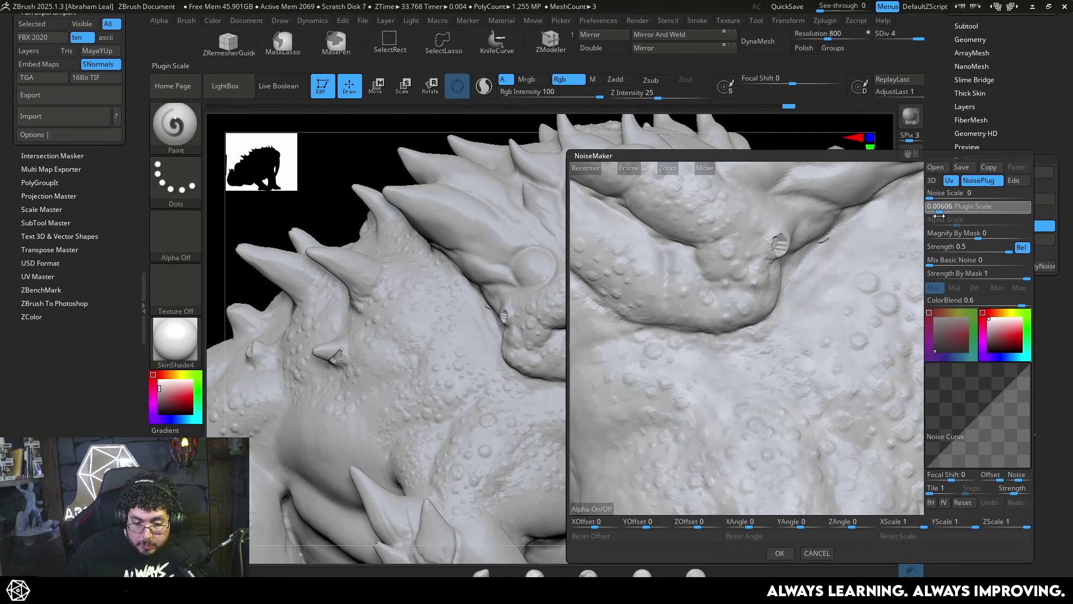
pyautogui.moveTo(936, 216); pyautogui.dragTo(936, 216)
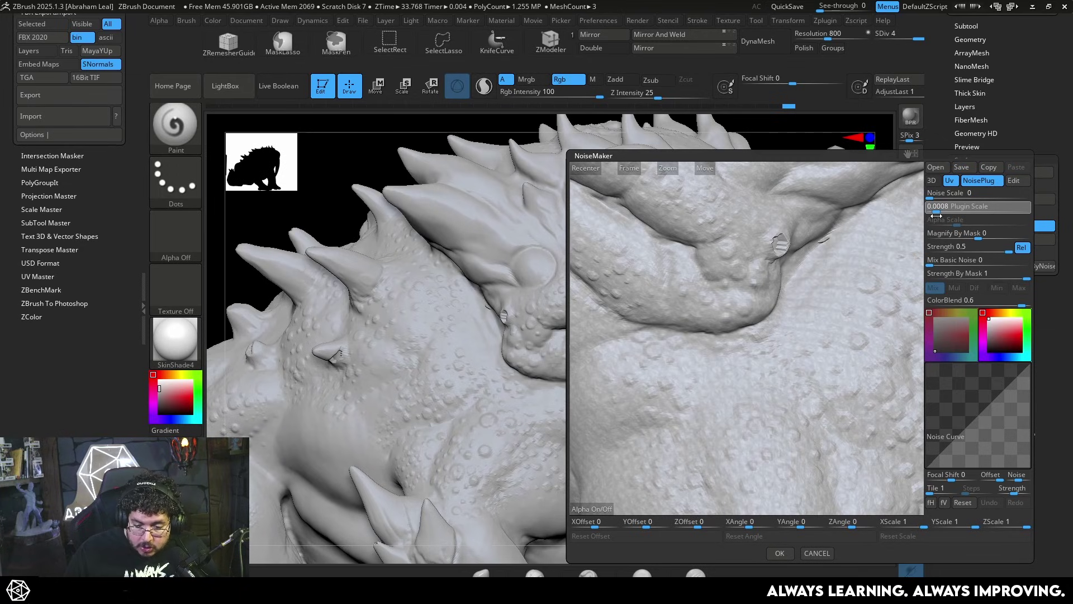
pyautogui.click(780, 553)
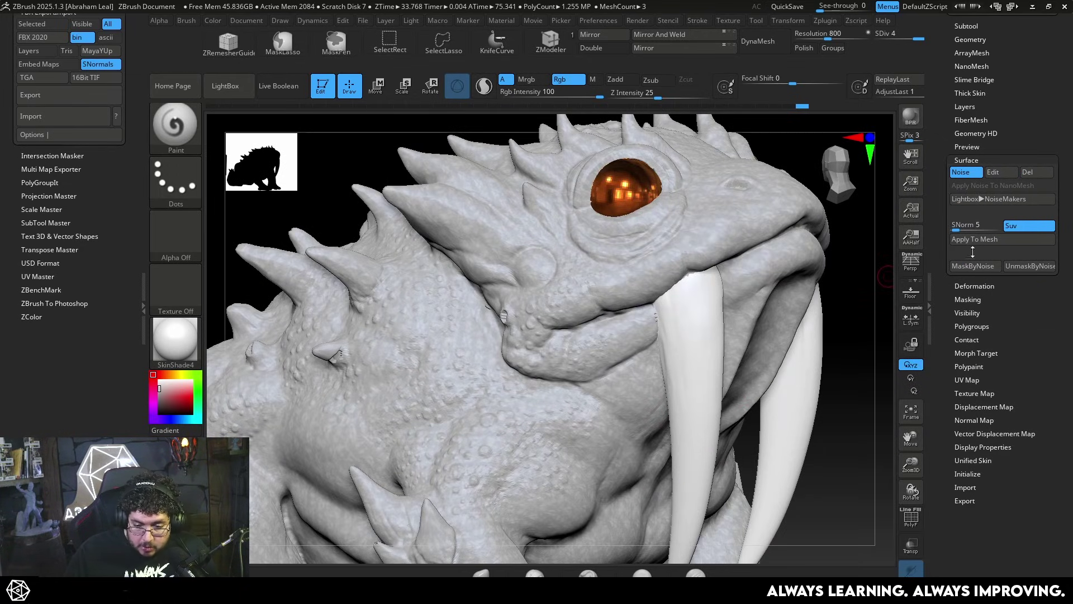
# Reshape the noise curve with a bump in its middle, turn off relative strength, set Strength to 0.01202 and accept the noise.
pyautogui.moveTo(979, 395); pyautogui.dragTo(988, 422)
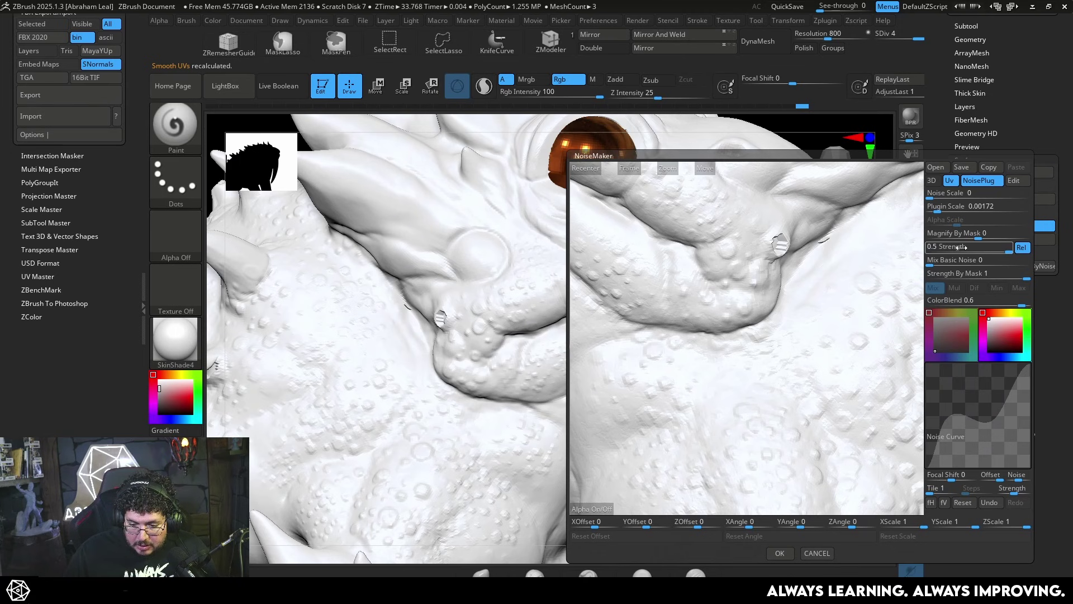
pyautogui.moveTo(999, 246); pyautogui.dragTo(991, 249)
pyautogui.moveTo(980, 377); pyautogui.dragTo(973, 413)
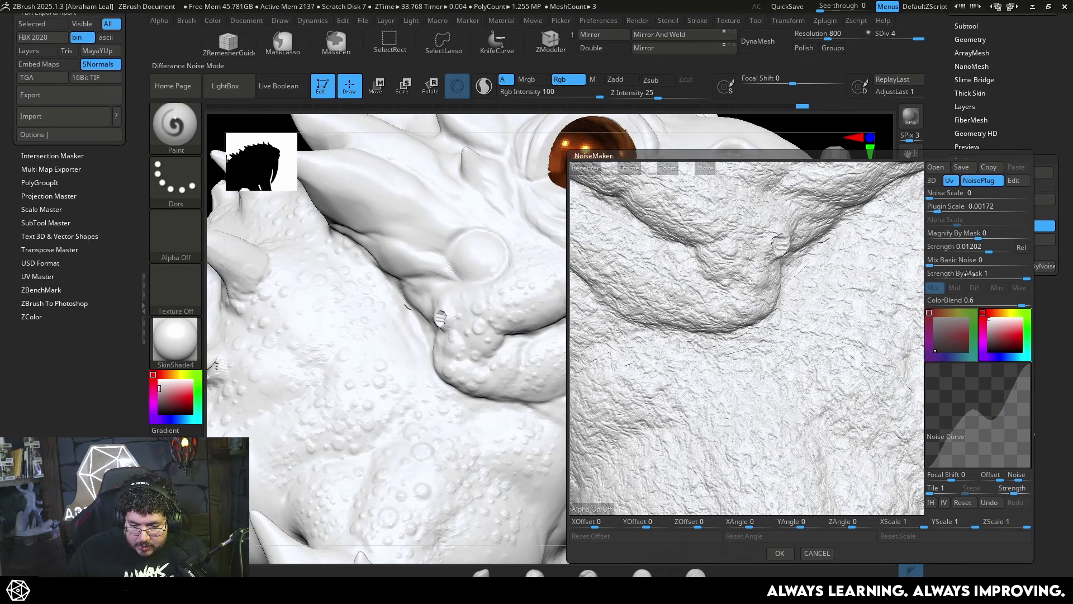
pyautogui.click(780, 553)
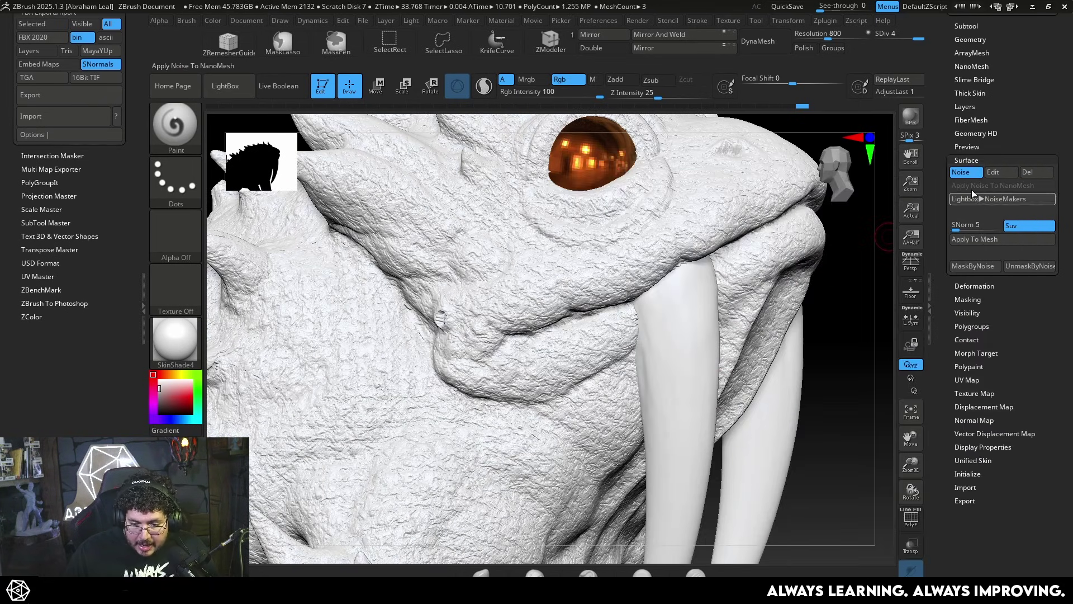
# Inspect the noise across the creature's head and back, and compare 3D with UV mapping in the preview, keeping UV.
pyautogui.moveTo(855, 371); pyautogui.dragTo(783, 409)
pyautogui.press('f')
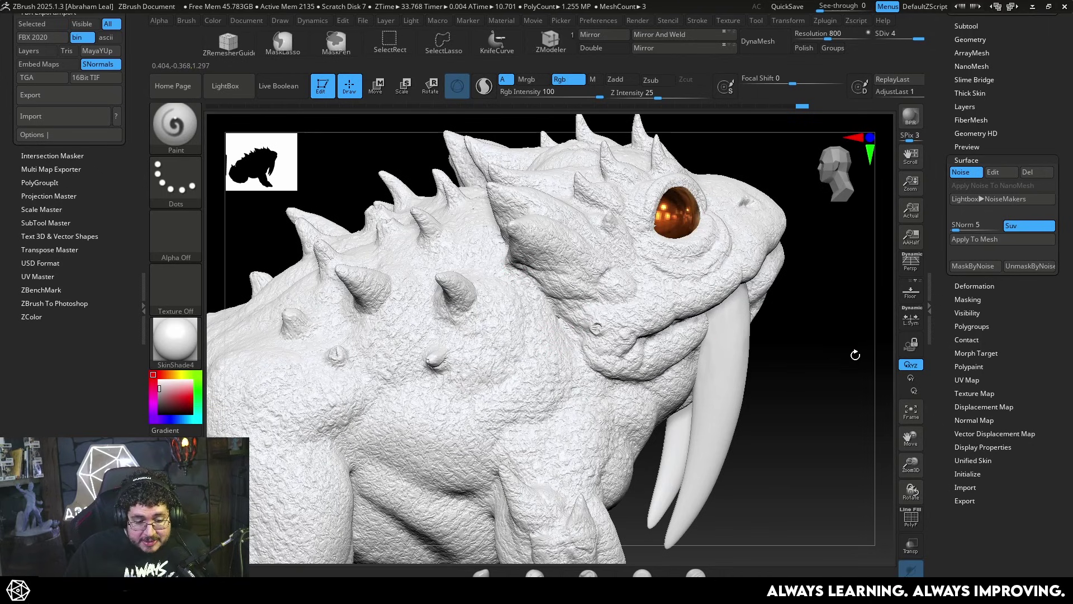
pyautogui.moveTo(855, 355)
pyautogui.mouseDown()
pyautogui.moveTo(855, 446)
pyautogui.moveTo(812, 450)
pyautogui.mouseUp()
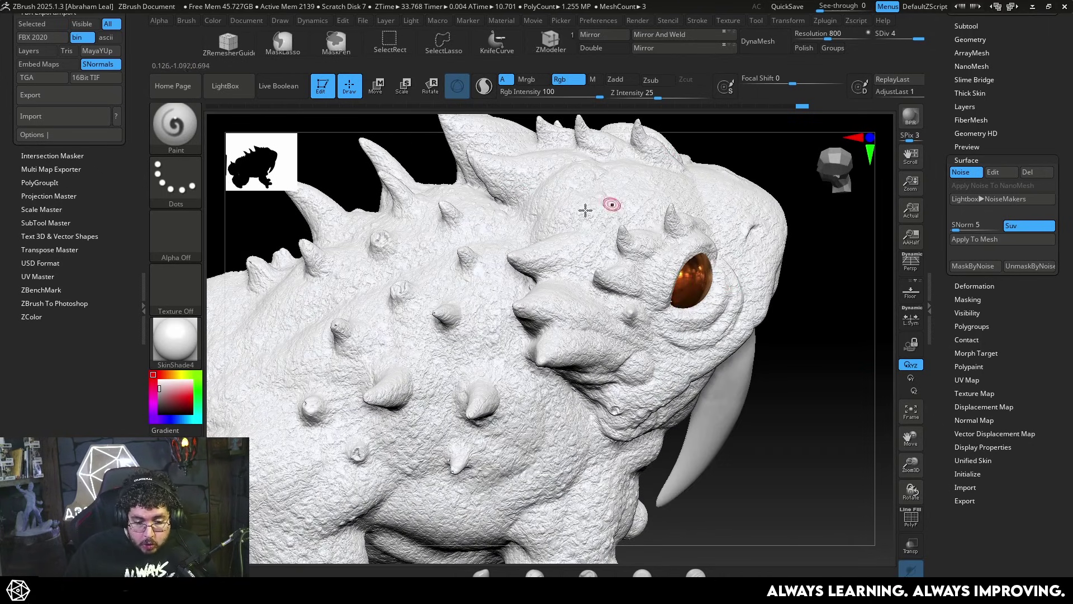
pyautogui.click(999, 177)
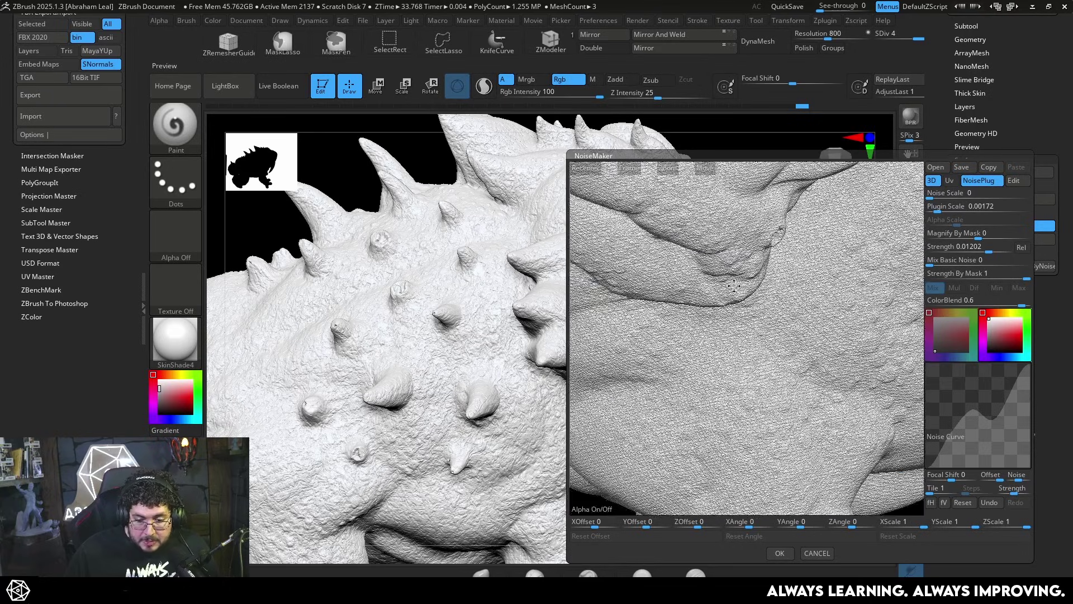
pyautogui.moveTo(734, 287); pyautogui.dragTo(834, 352)
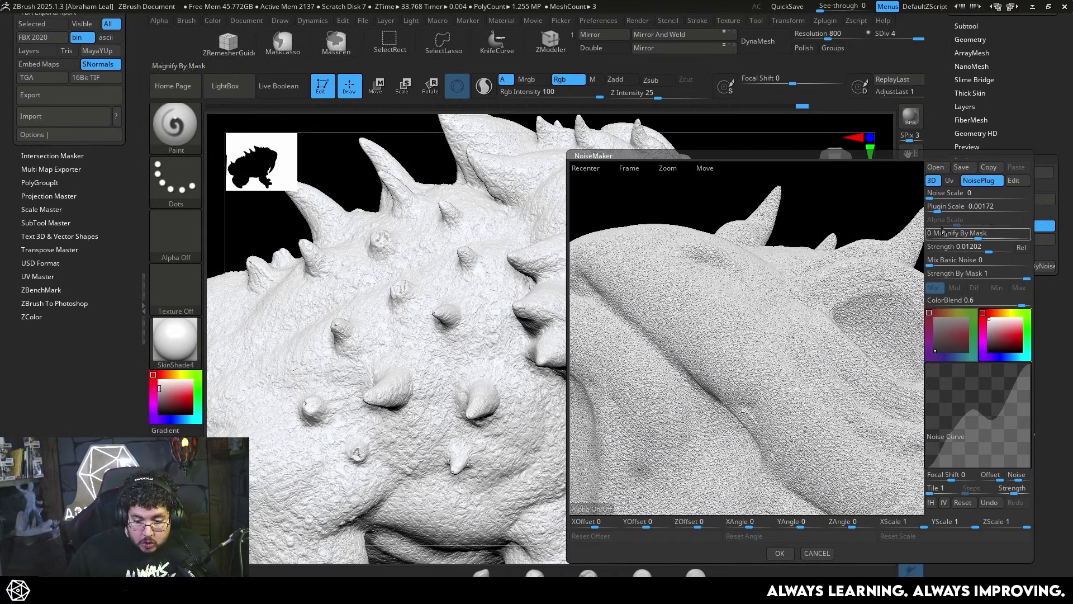
pyautogui.click(949, 180)
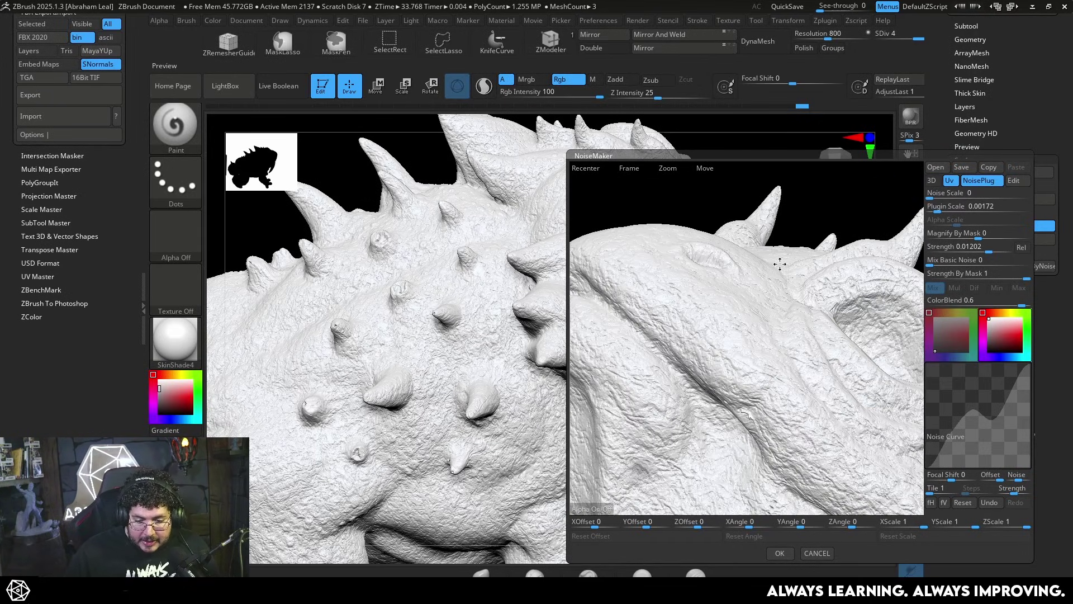
pyautogui.click(779, 552)
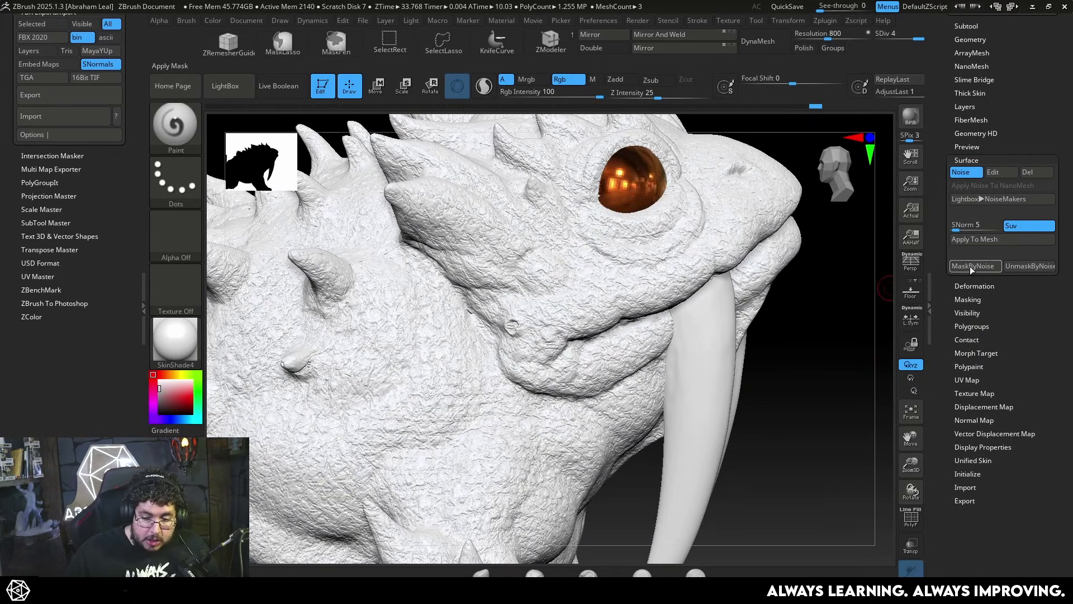
# Try to apply the surface noise to the body mesh, and examine the whole creature with its checker texture from front and side.
pyautogui.click(974, 239)
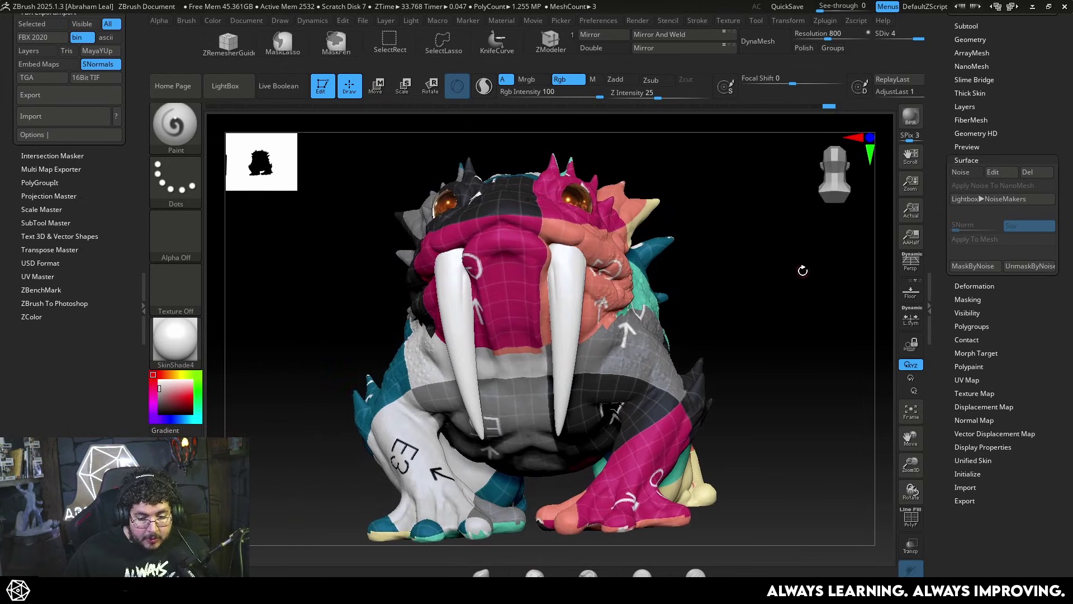
pyautogui.moveTo(803, 271); pyautogui.dragTo(751, 267)
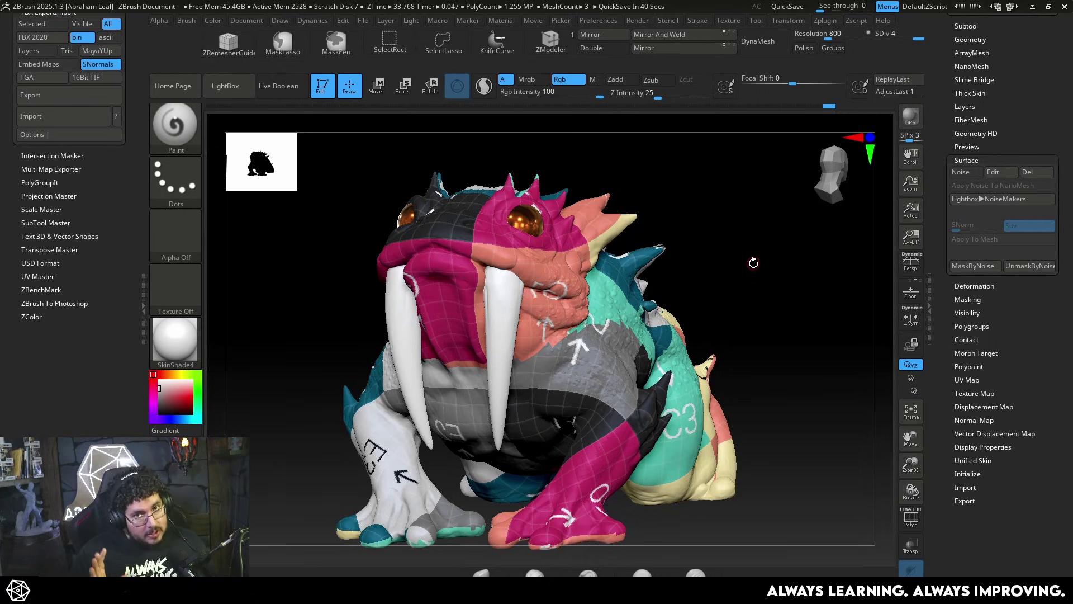
pyautogui.moveTo(754, 262)
pyautogui.mouseDown()
pyautogui.moveTo(722, 298)
pyautogui.moveTo(668, 247)
pyautogui.moveTo(746, 255)
pyautogui.mouseUp()
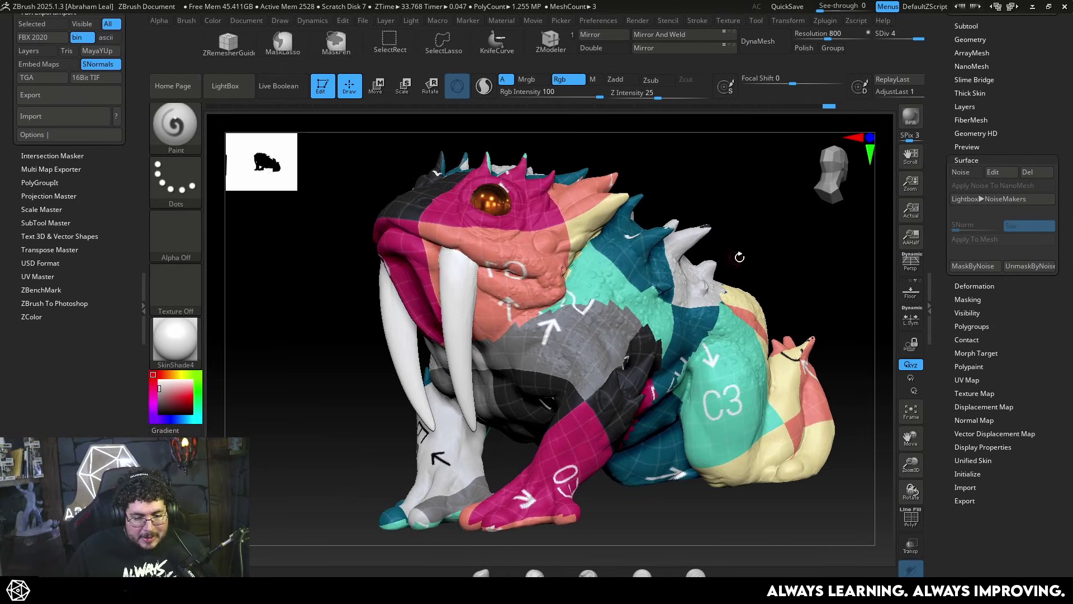